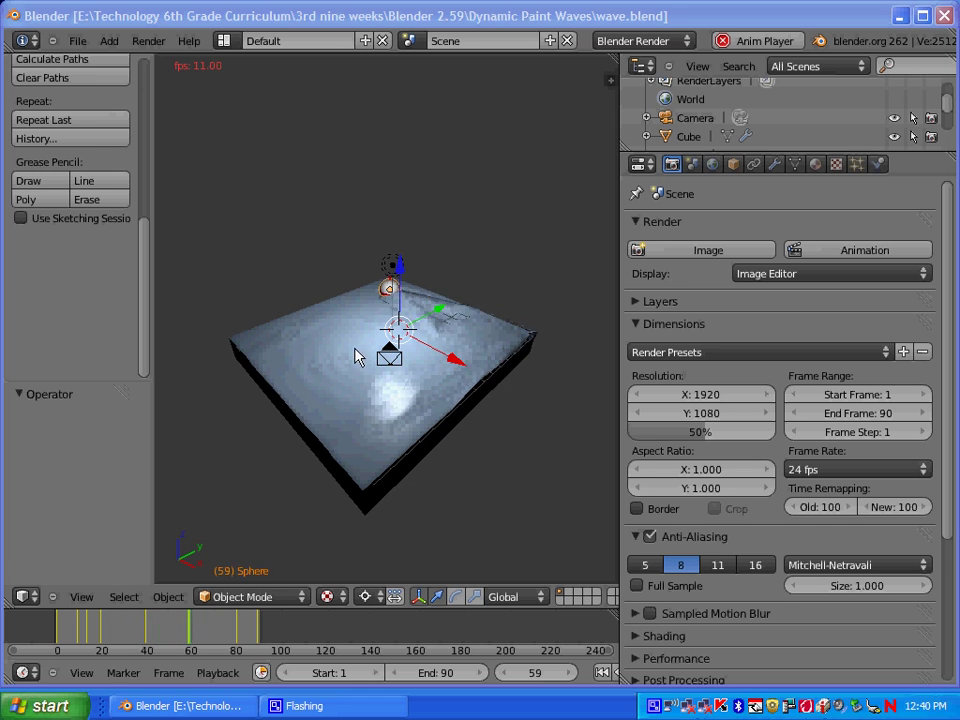
Start a new file by reloading the default start-up scene
left_click(77, 40)
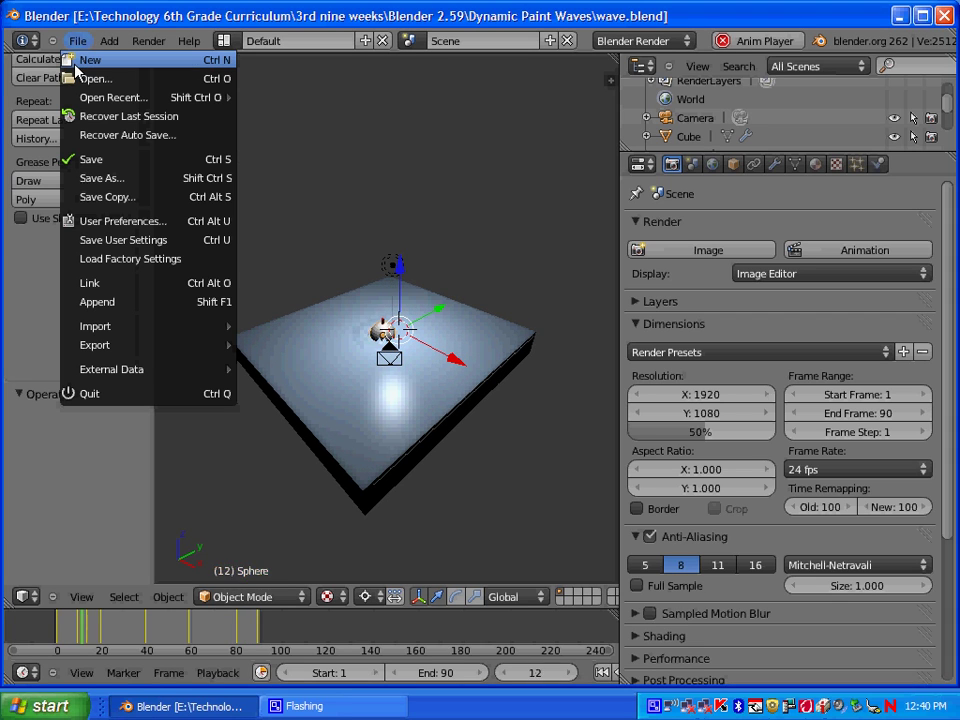
left_click(88, 60)
left_click(94, 96)
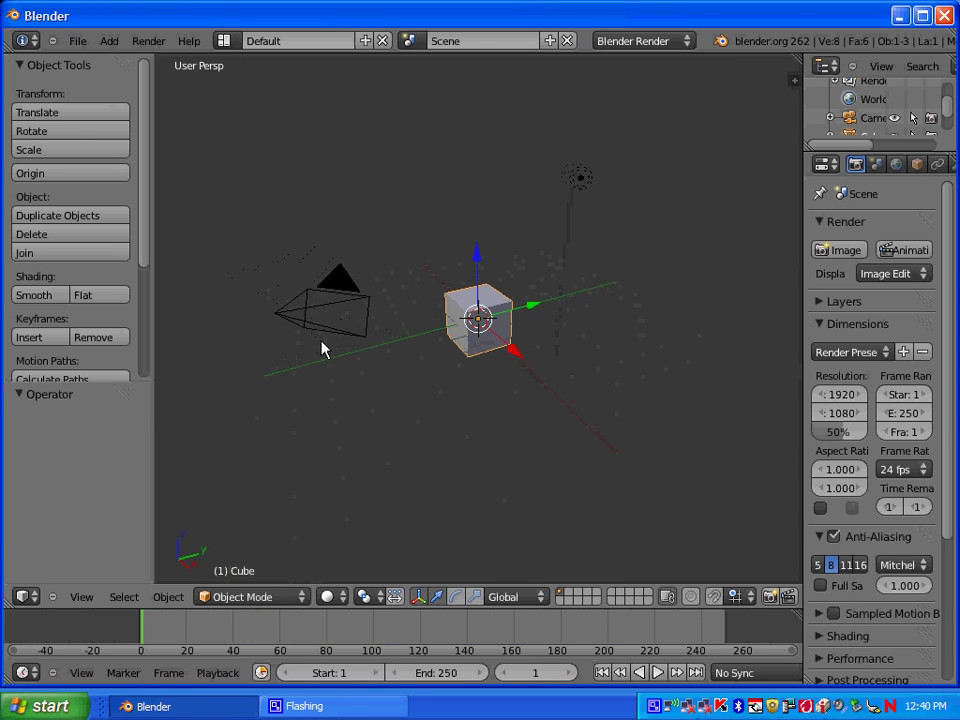
Scale the default cube along the Y axis by a factor of about 8.37
middle_click_drag(333, 349, 455, 366)
scroll(433, 360, "down", 3)
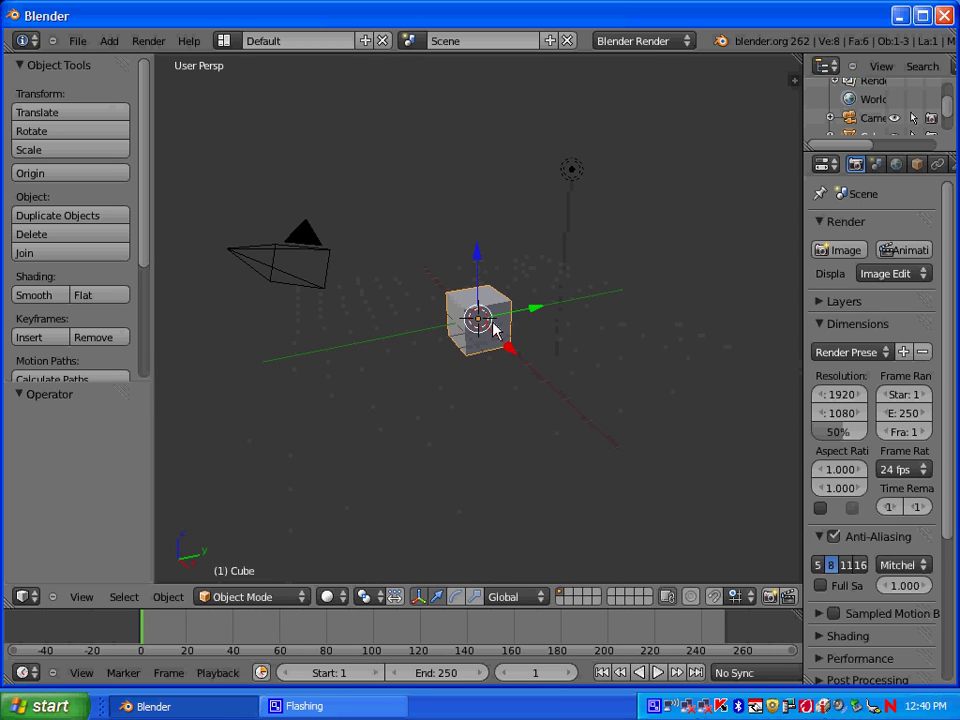
key("s")
key("y")
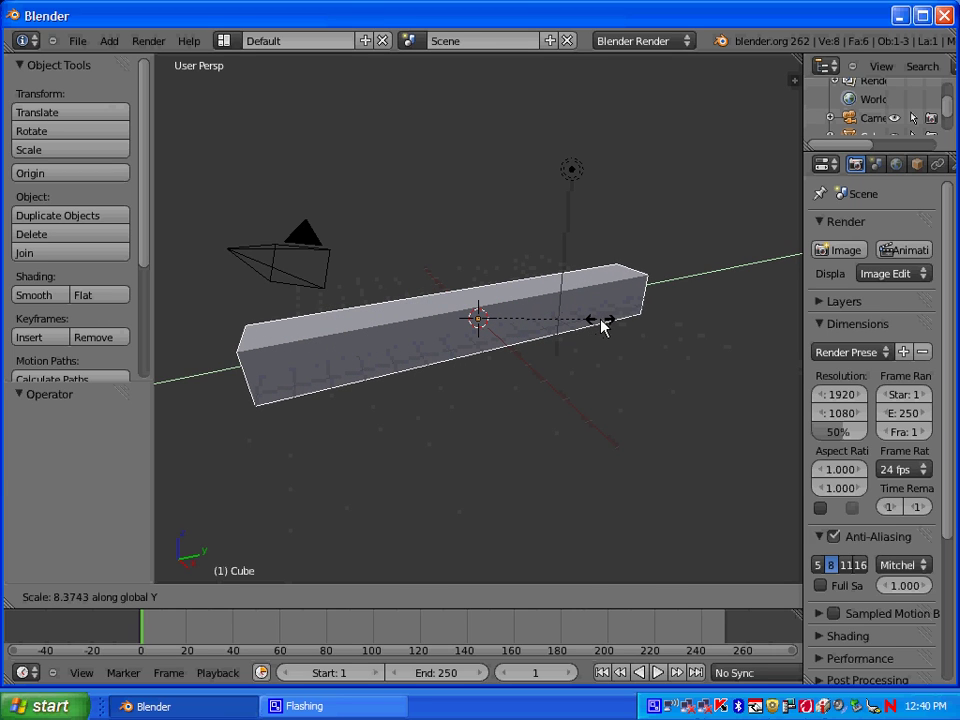
left_click(603, 327)
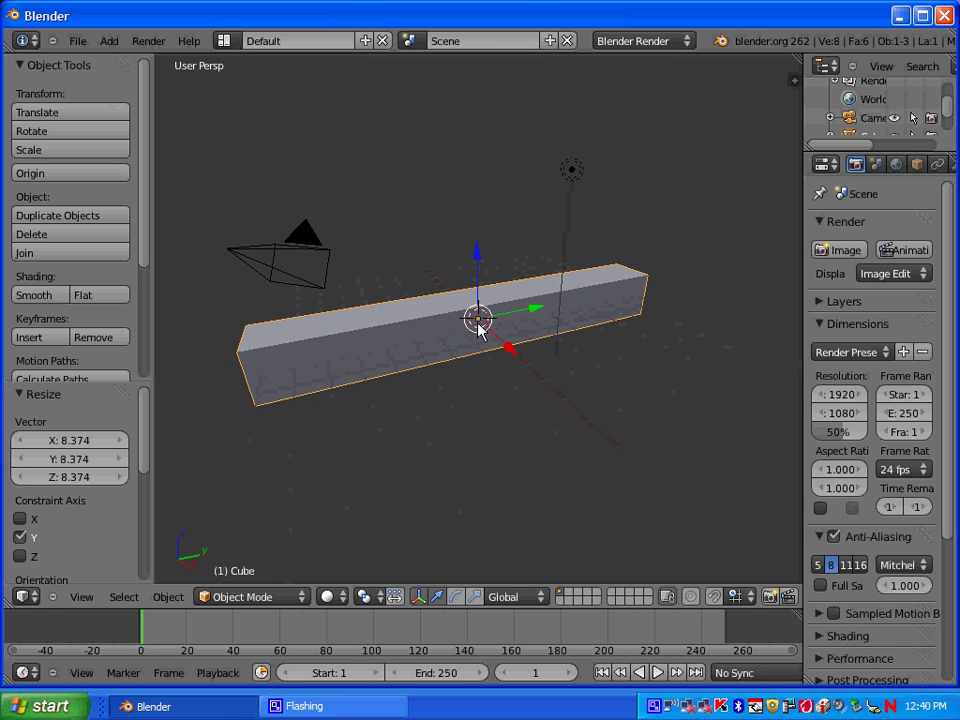
Scale the stretched cube along X by about 7.81 and lower the slab about 0.76 along Z
key("s")
key("x")
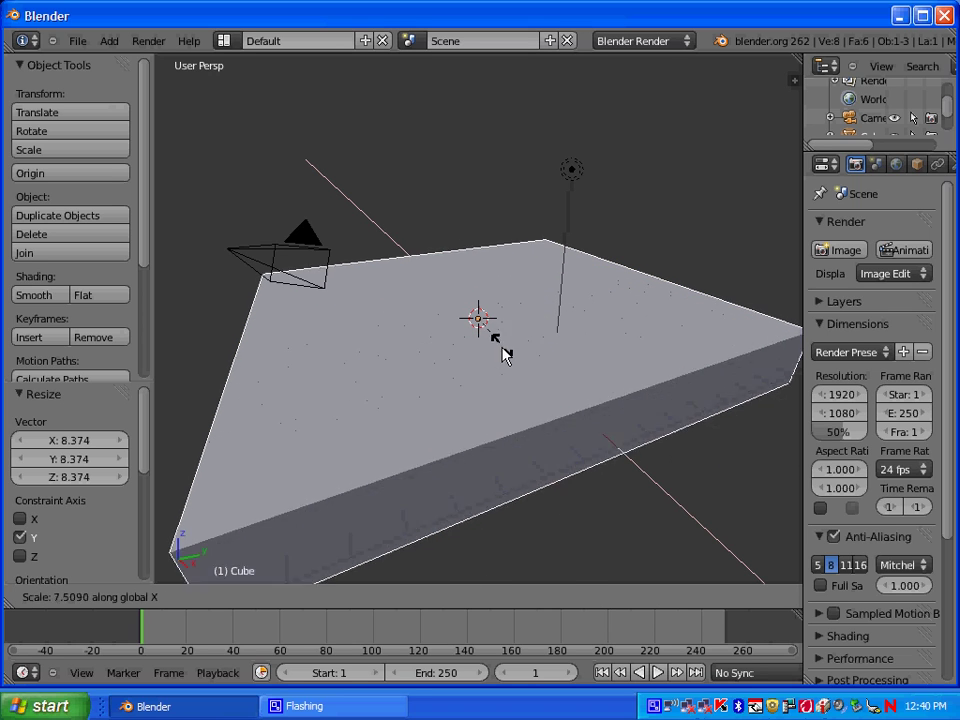
left_click(506, 352)
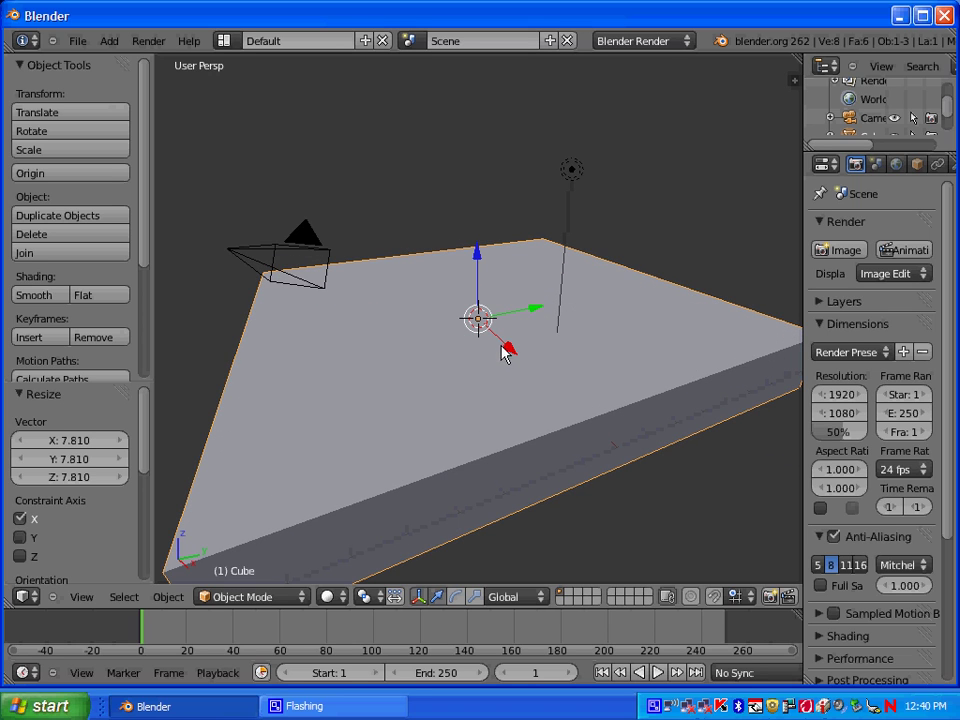
mouse_move(476, 257)
left_mouse_down()
mouse_move(476, 281)
mouse_move(478, 272)
left_mouse_up()
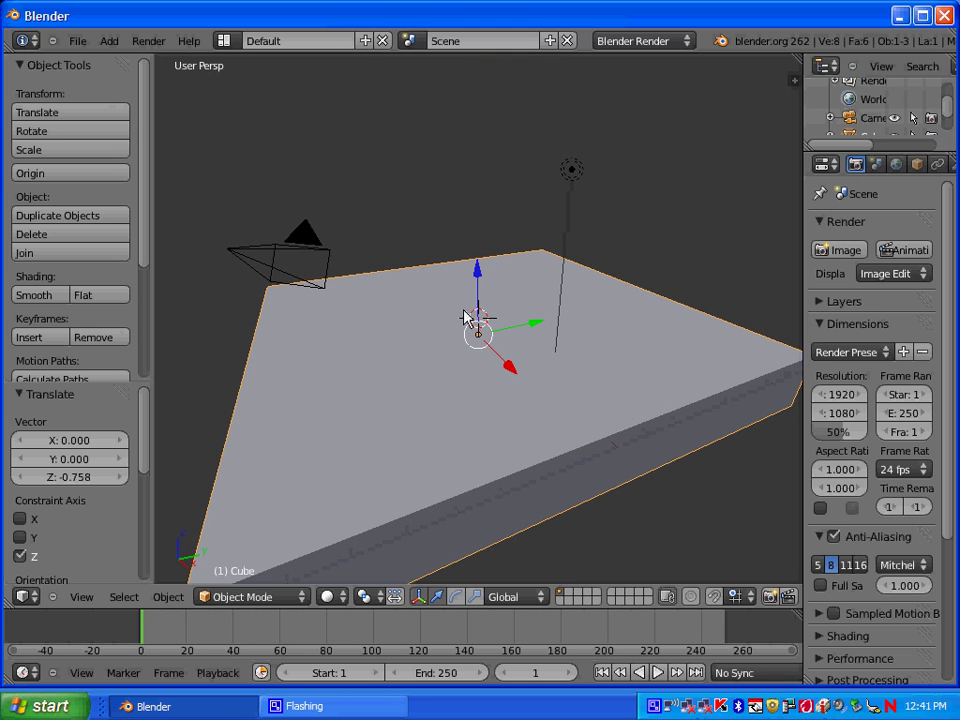
middle_click_drag(467, 321, 415, 310)
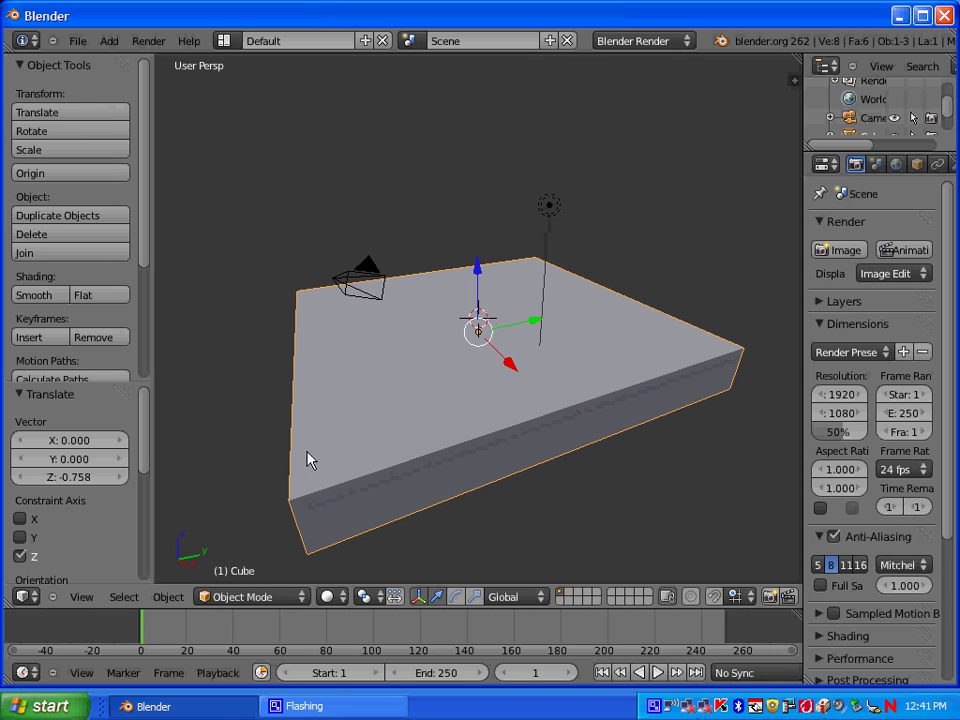
Subdivide the slab's whole mesh five times in Edit Mode and return to Object Mode
left_click(268, 597)
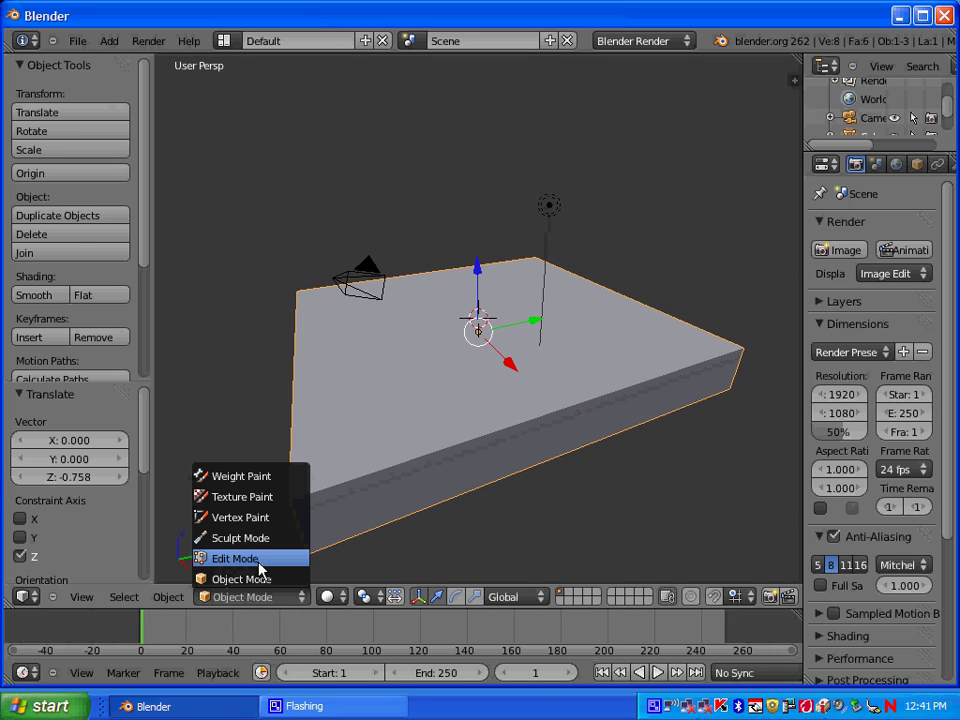
left_click(259, 559)
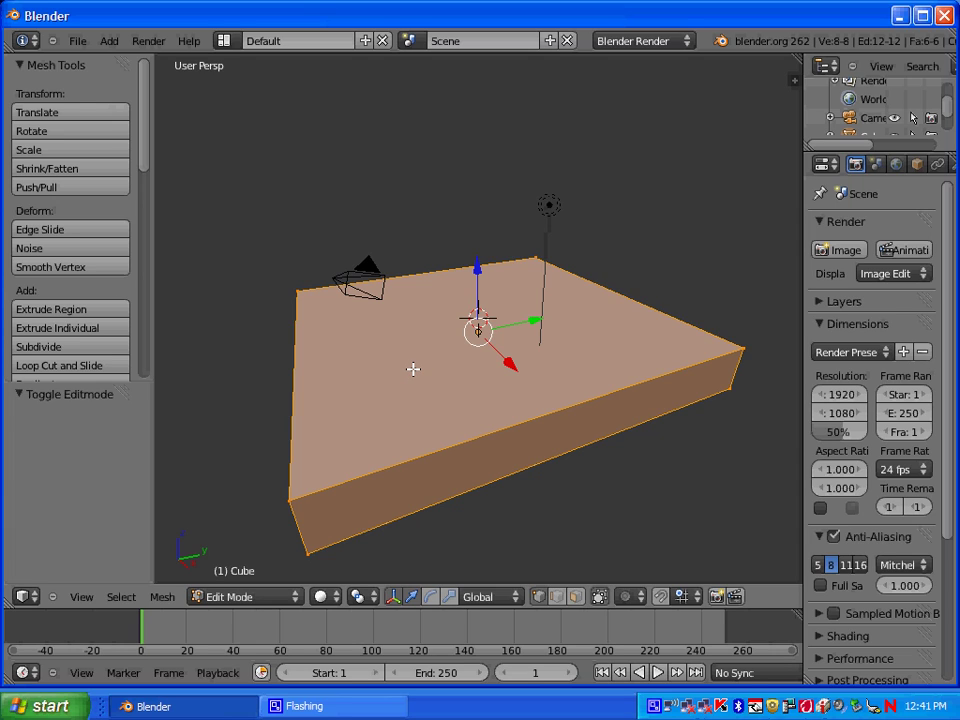
key("w")
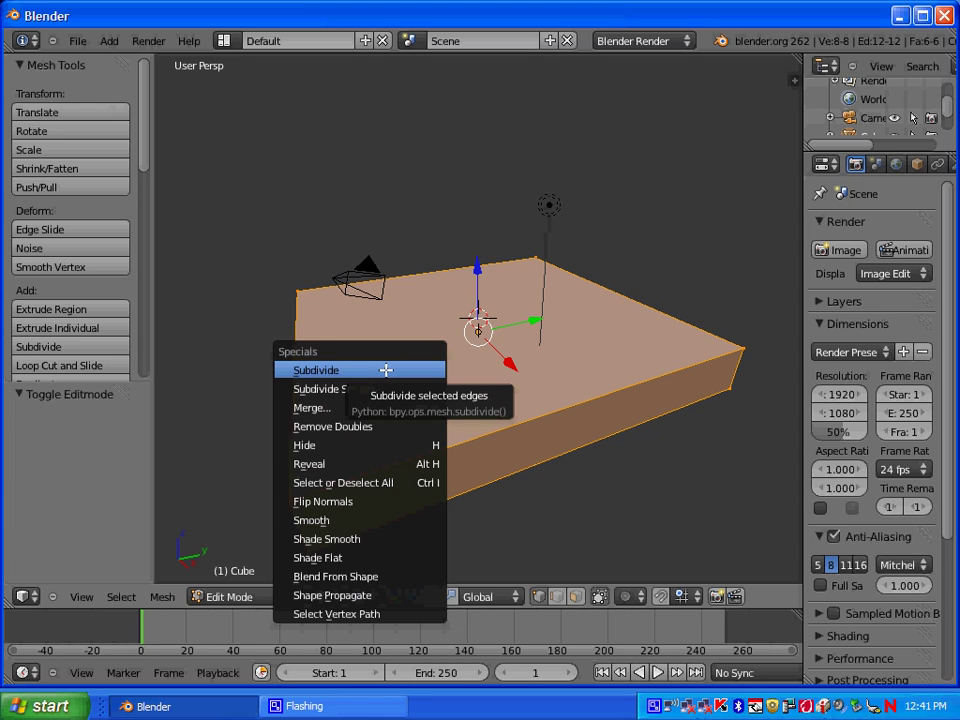
left_click(385, 370)
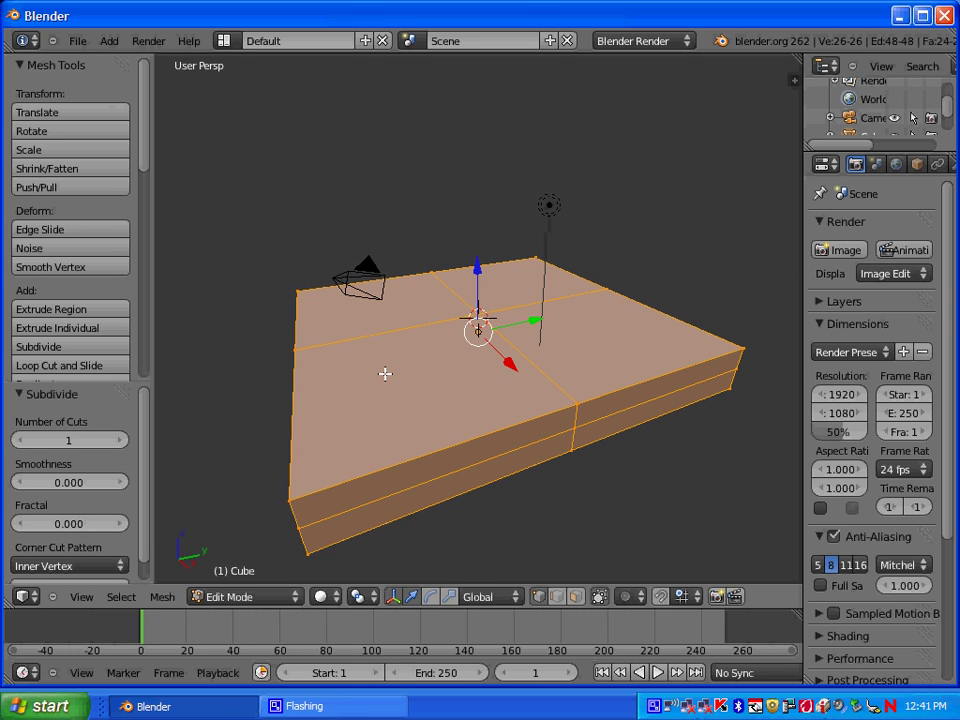
key("w")
left_click(385, 373)
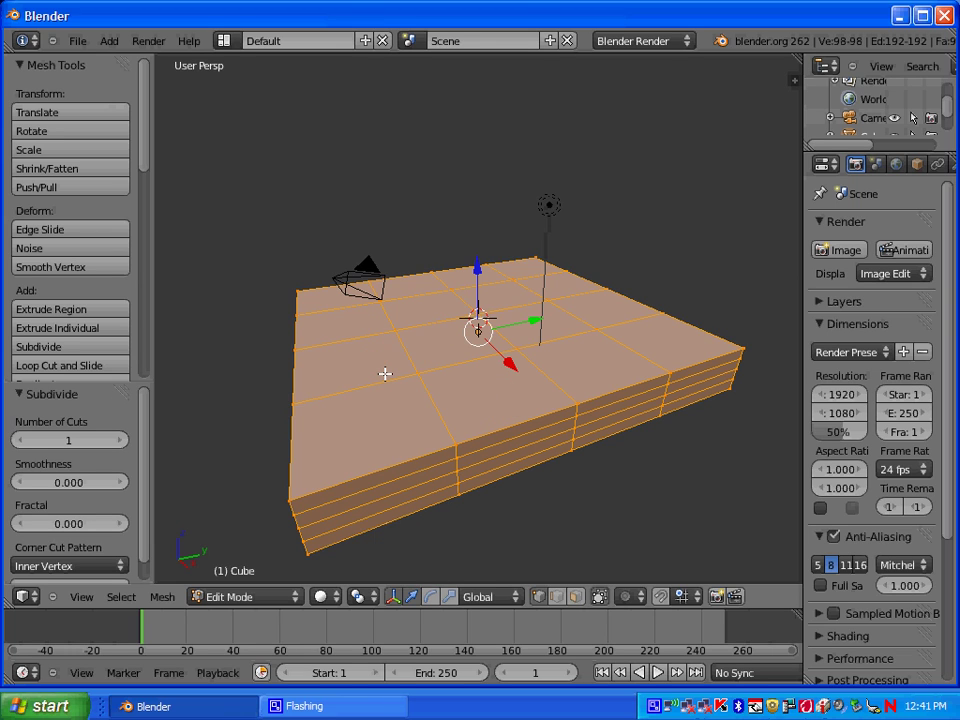
key("w")
left_click(385, 373)
key("w")
left_click(385, 373)
key("w")
left_click(385, 373)
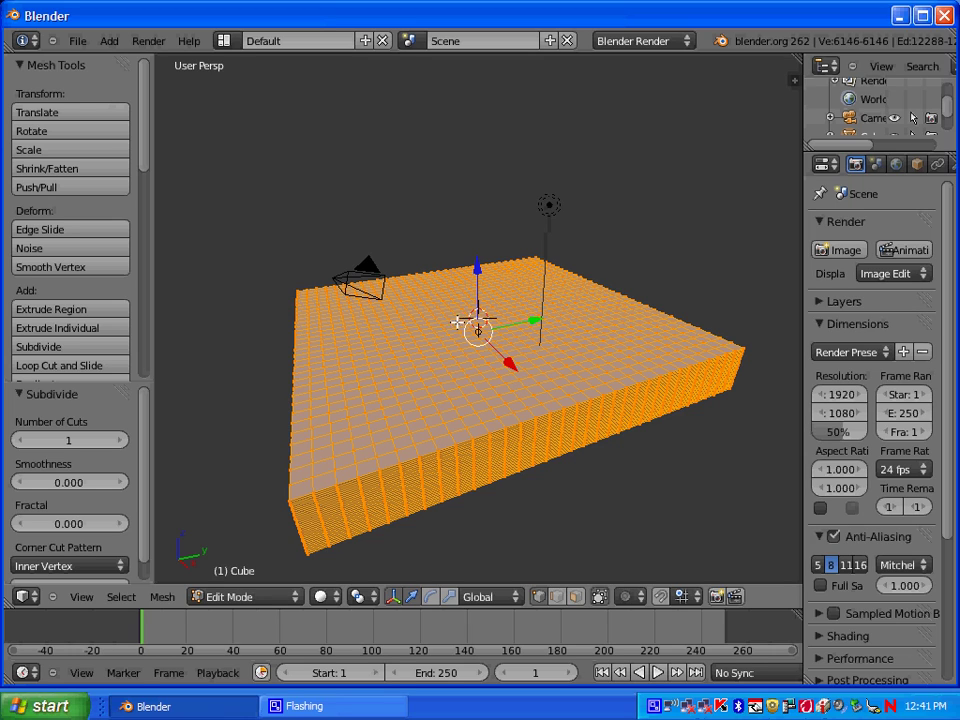
left_click(282, 597)
left_click(272, 577)
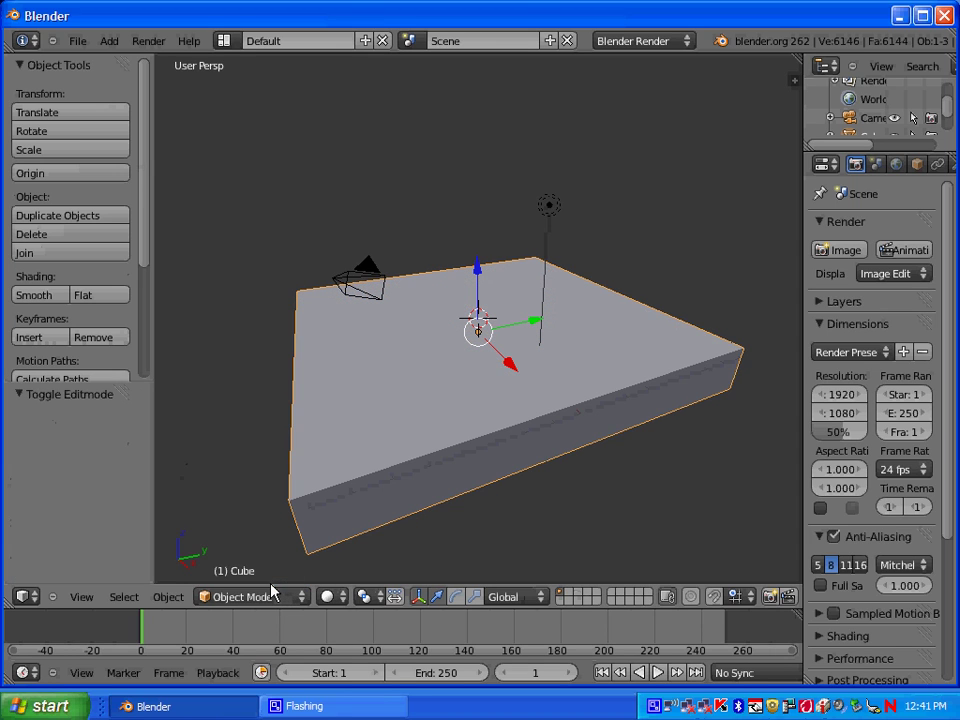
Enable Dynamic Paint physics on the slab and add a canvas to it
mouse_move(385, 378)
middle_mouse_down()
mouse_move(371, 381)
mouse_move(414, 381)
mouse_move(372, 381)
mouse_move(385, 381)
middle_mouse_up()
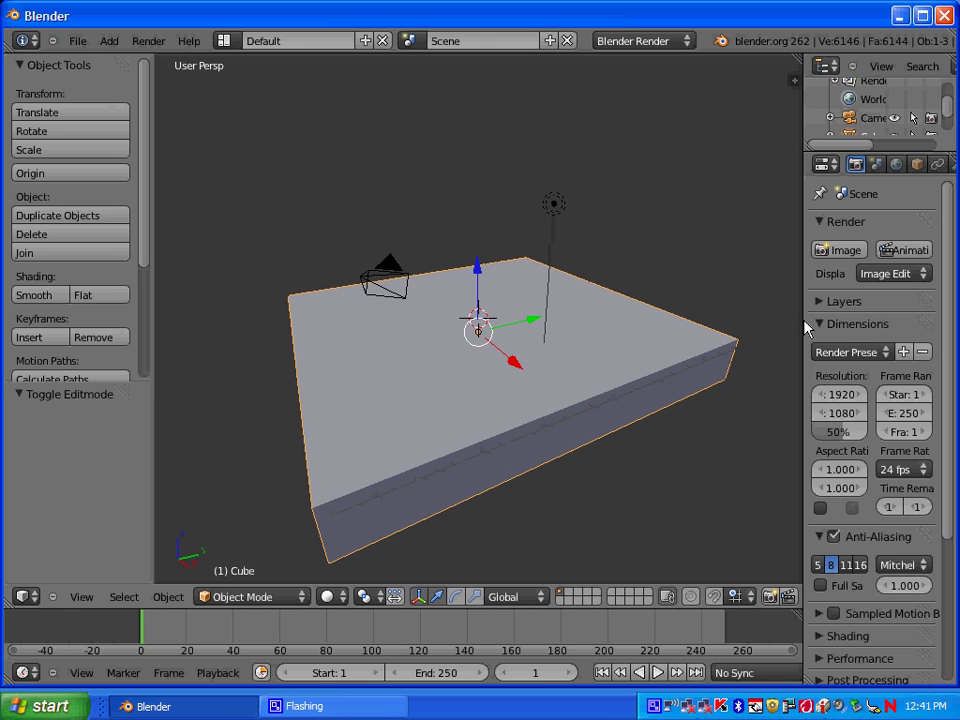
left_click_drag(806, 328, 538, 317)
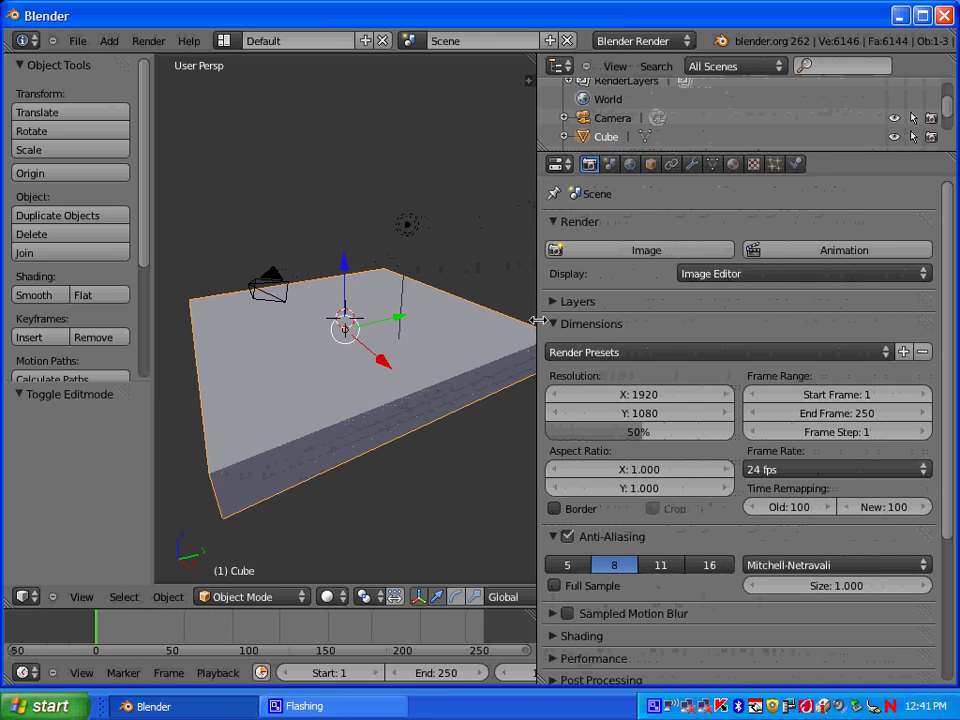
left_click(796, 164)
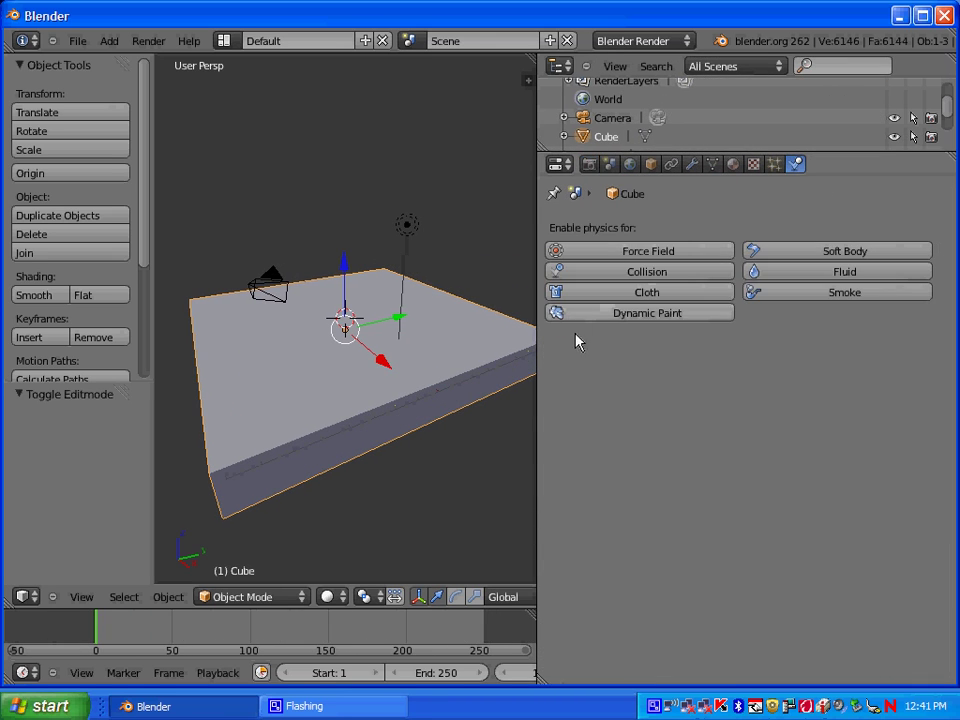
left_click(628, 314)
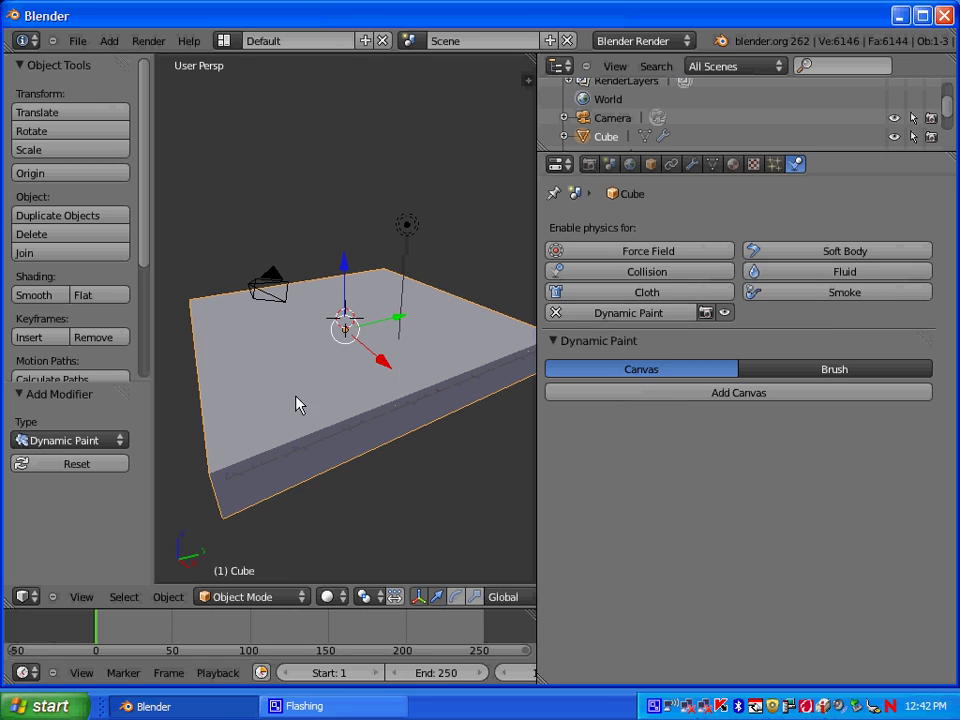
left_click(650, 397)
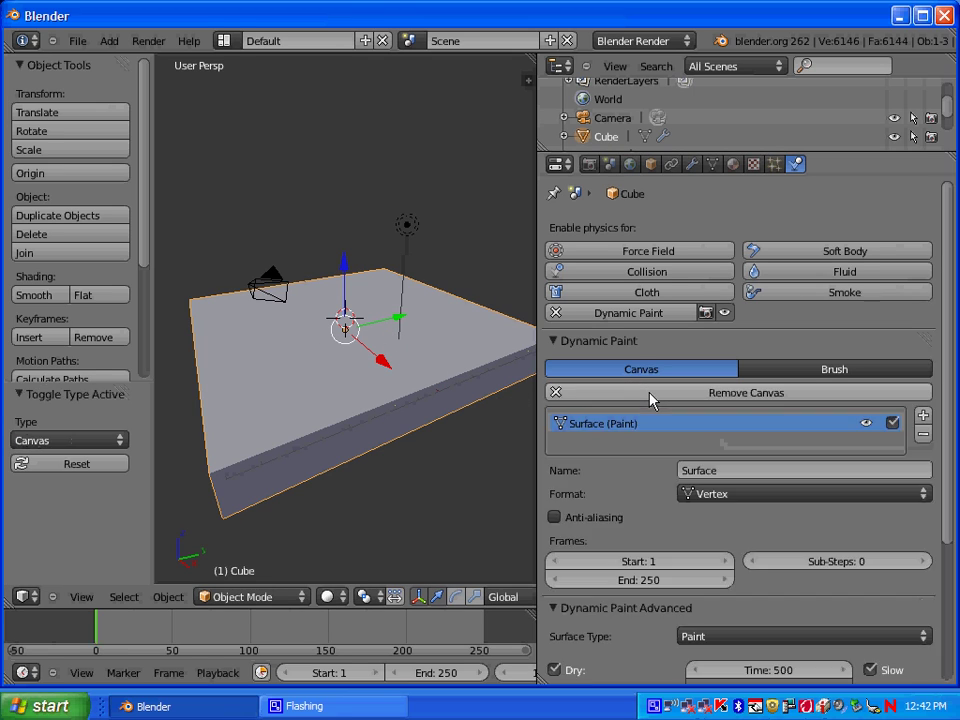
Set the surface type of the slab's Dynamic Paint canvas to Waves
scroll(618, 388, "down", 5)
scroll(609, 400, "down", 1)
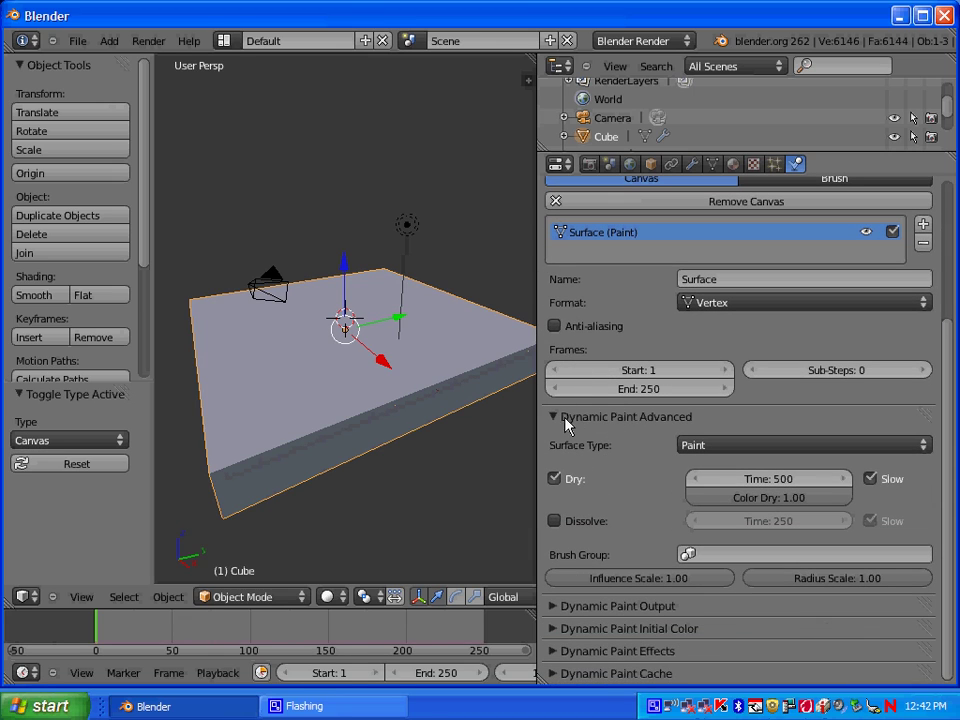
left_click(740, 447)
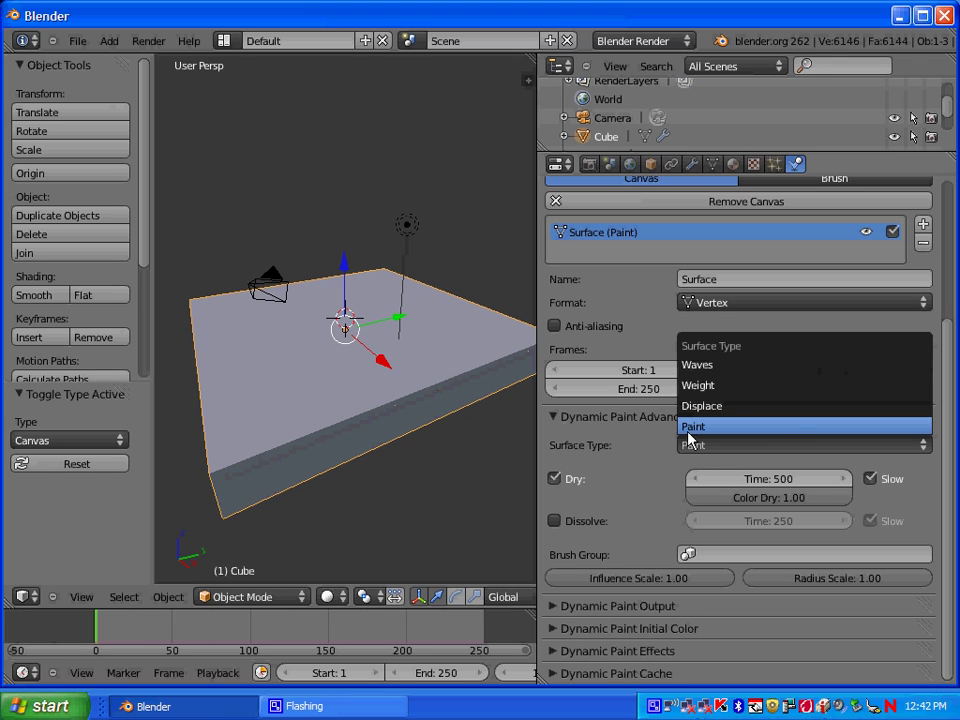
left_click(708, 372)
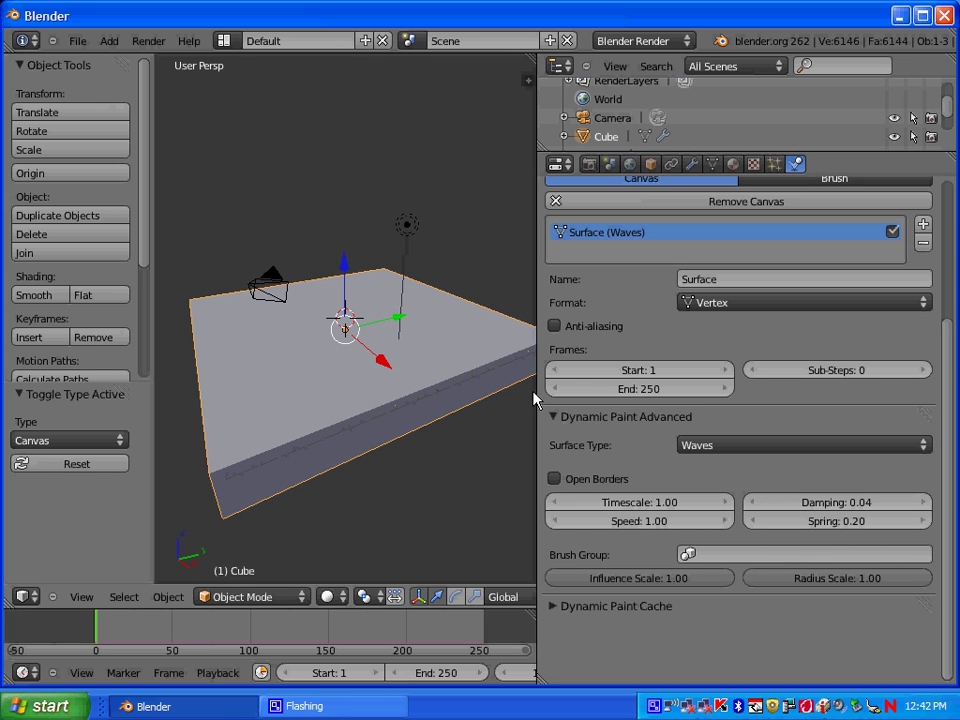
Add a UV Sphere mesh at the 3D cursor on the slab
left_click_drag(535, 392, 781, 404)
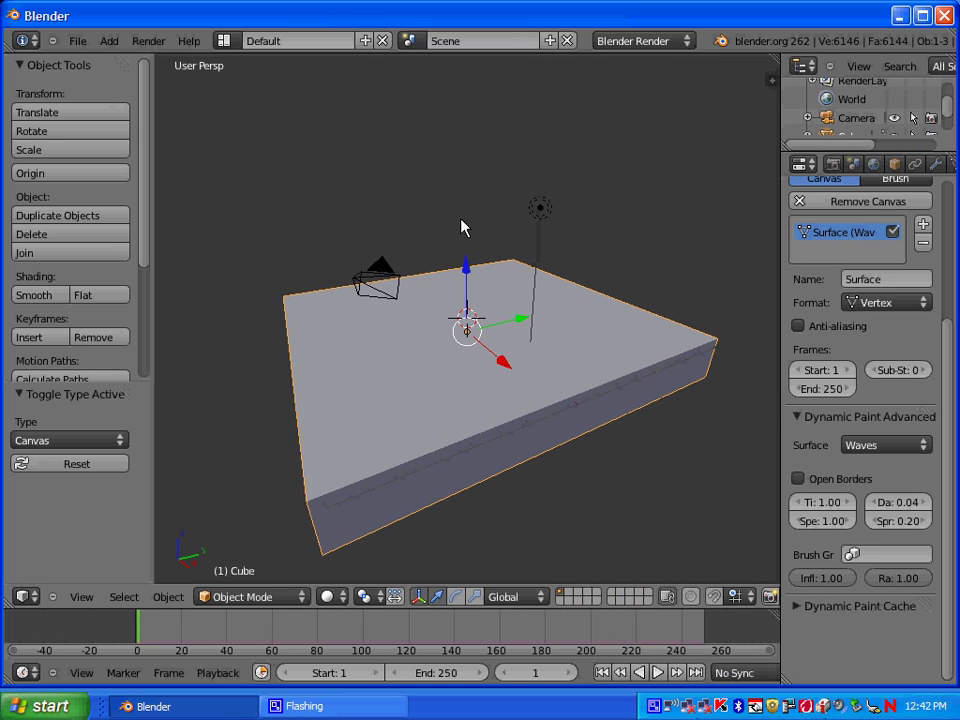
left_click(108, 41)
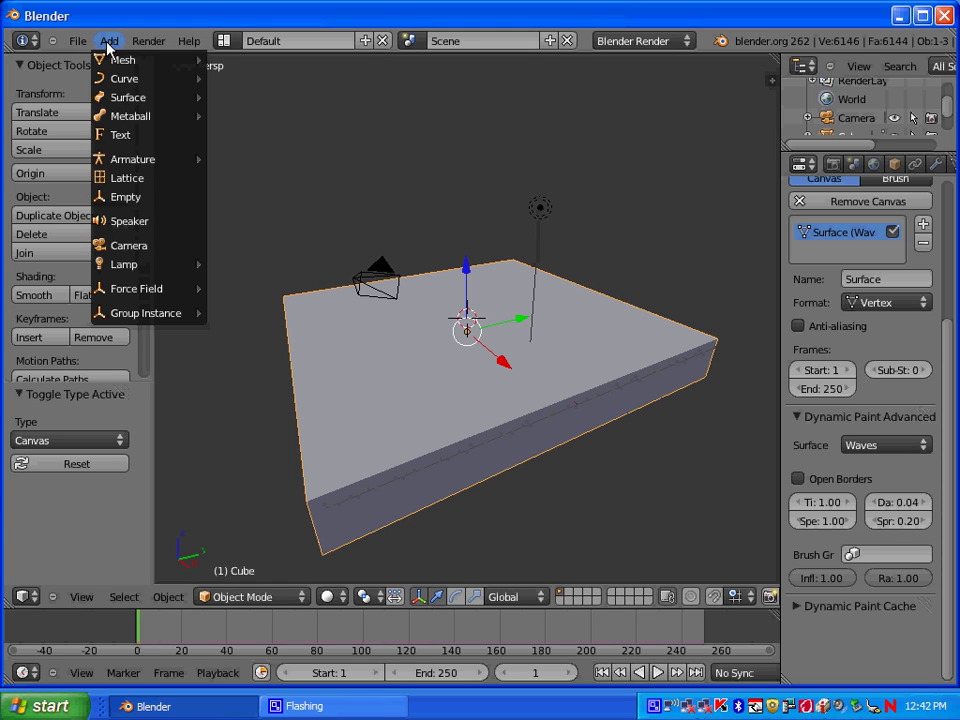
mouse_move(145, 64)
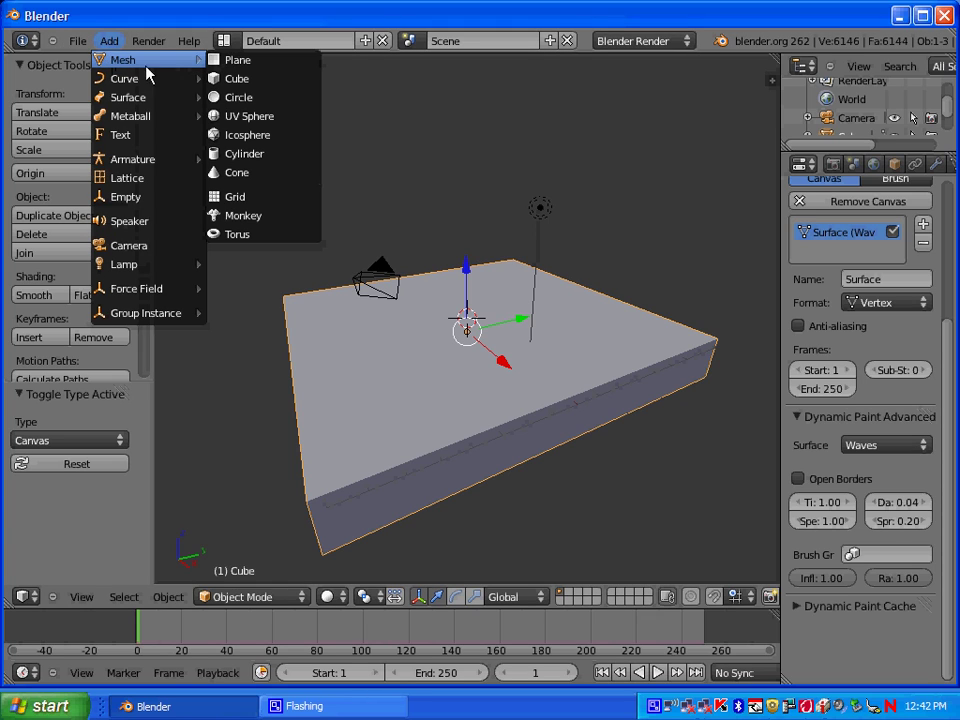
left_click(256, 120)
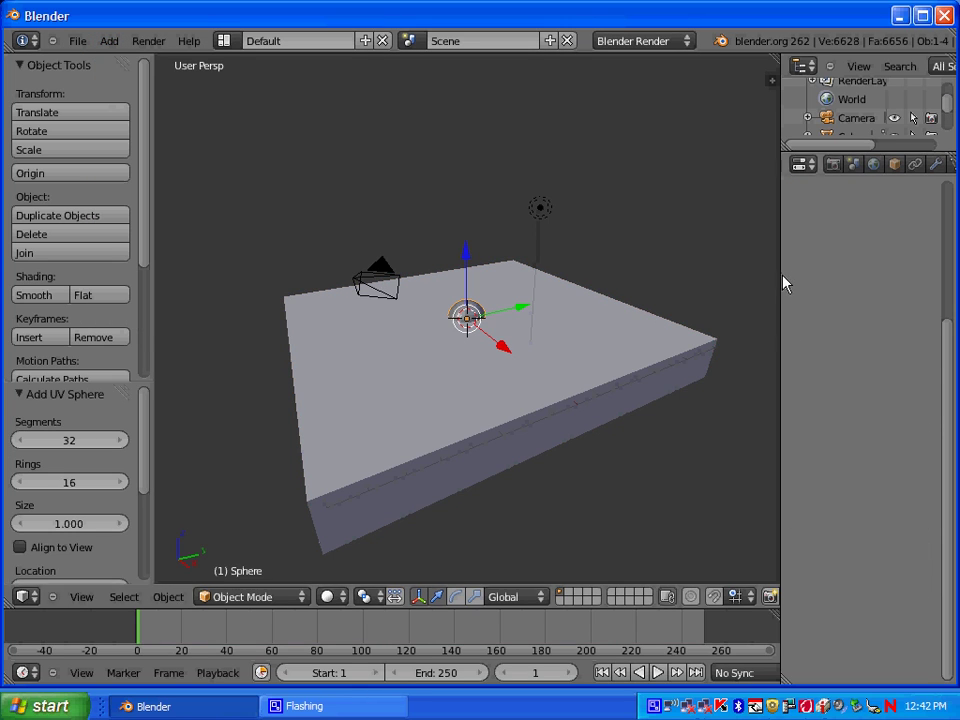
Enable Dynamic Paint physics on the sphere and add it as a brush
left_click_drag(779, 273, 608, 273)
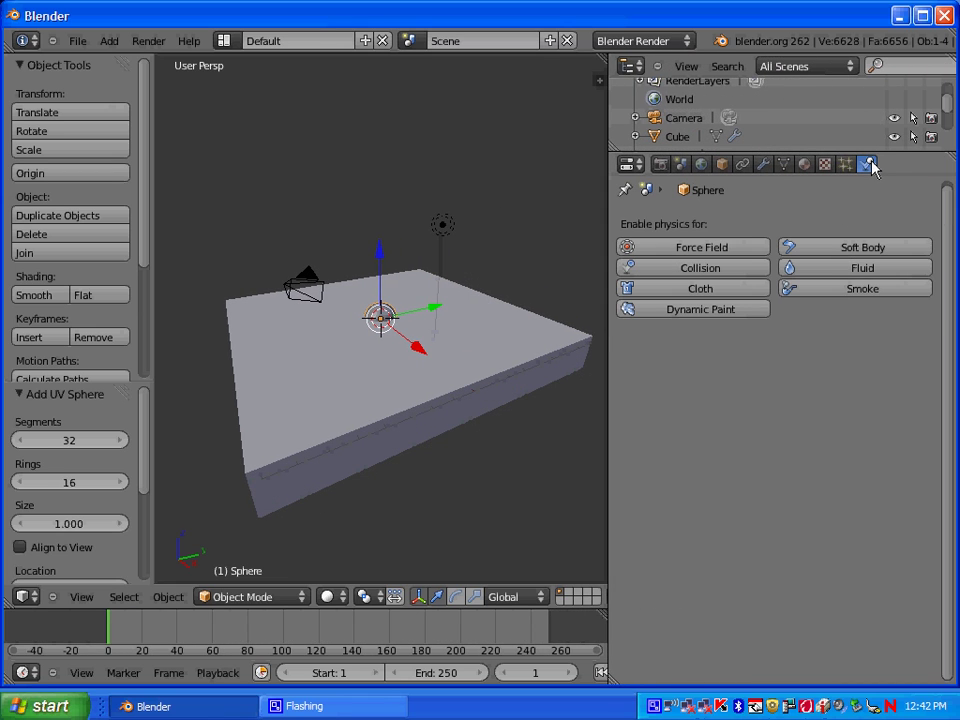
left_click(690, 312)
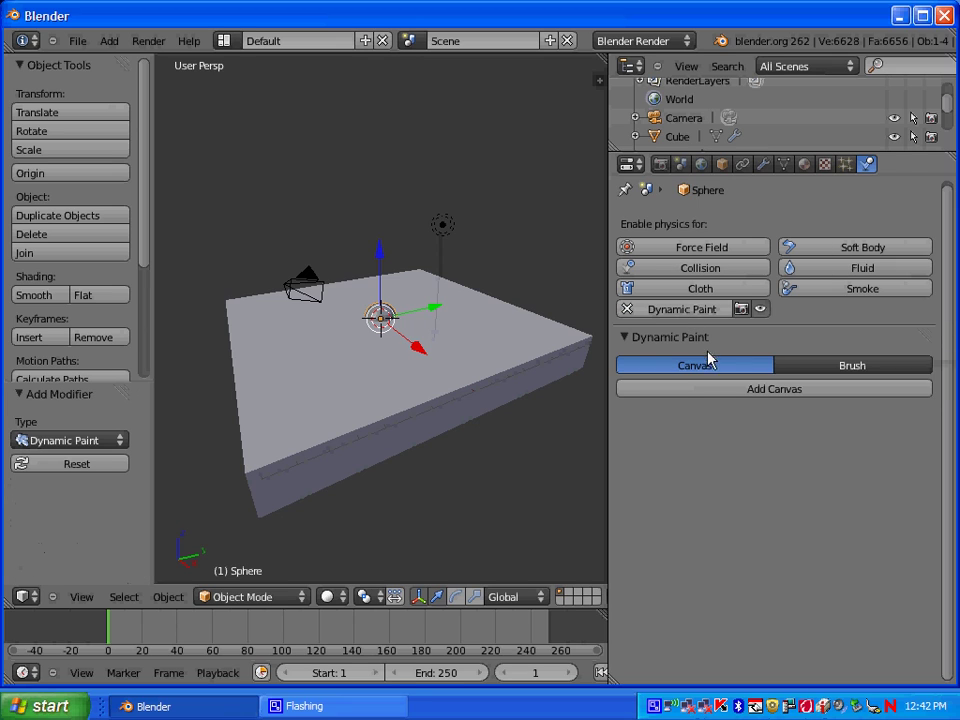
left_click(815, 369)
left_click(780, 390)
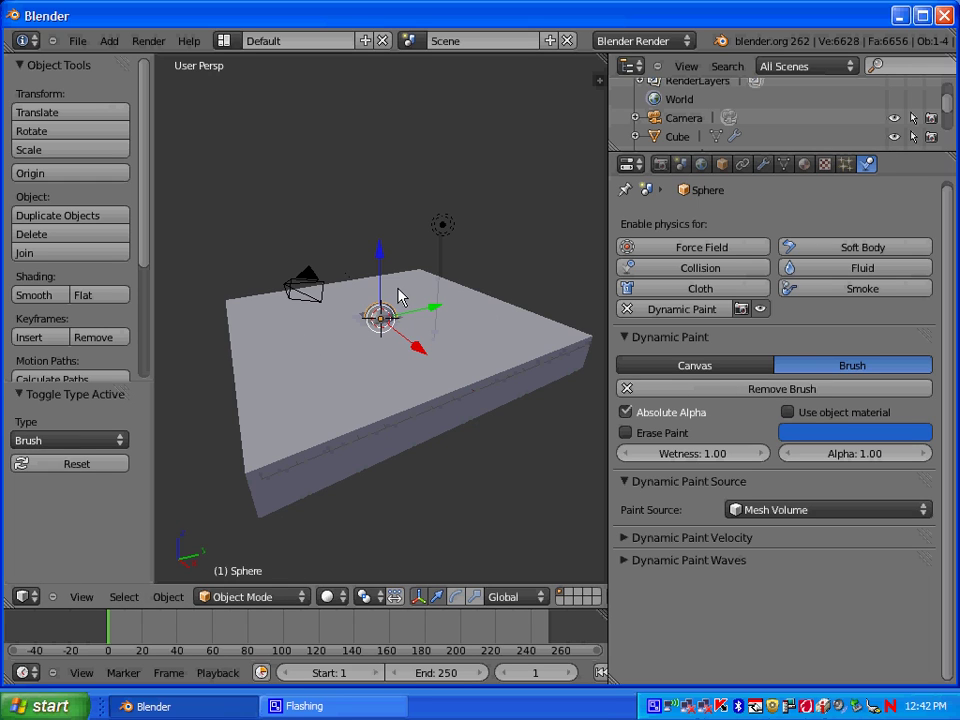
Move the sphere about 0.92 in the negative Y direction across the slab
scroll(377, 359, "up", 5)
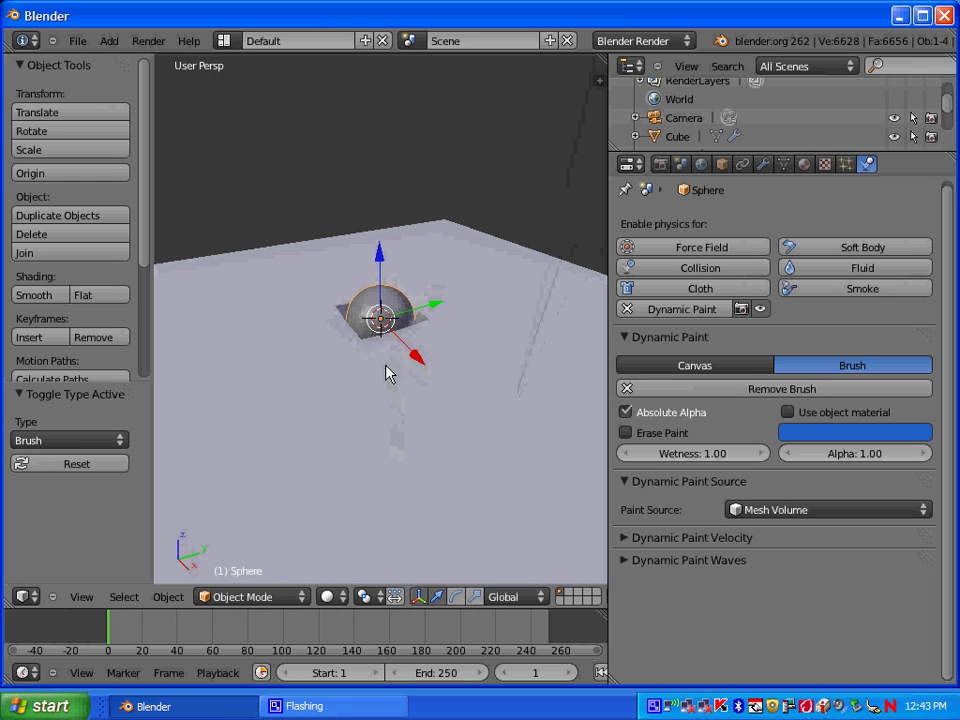
mouse_move(380, 252)
left_mouse_down()
mouse_move(386, 242)
mouse_move(385, 254)
left_mouse_up()
left_click_drag(435, 301, 378, 318)
scroll(376, 321, "down", 3)
middle_click_drag(376, 321, 402, 364)
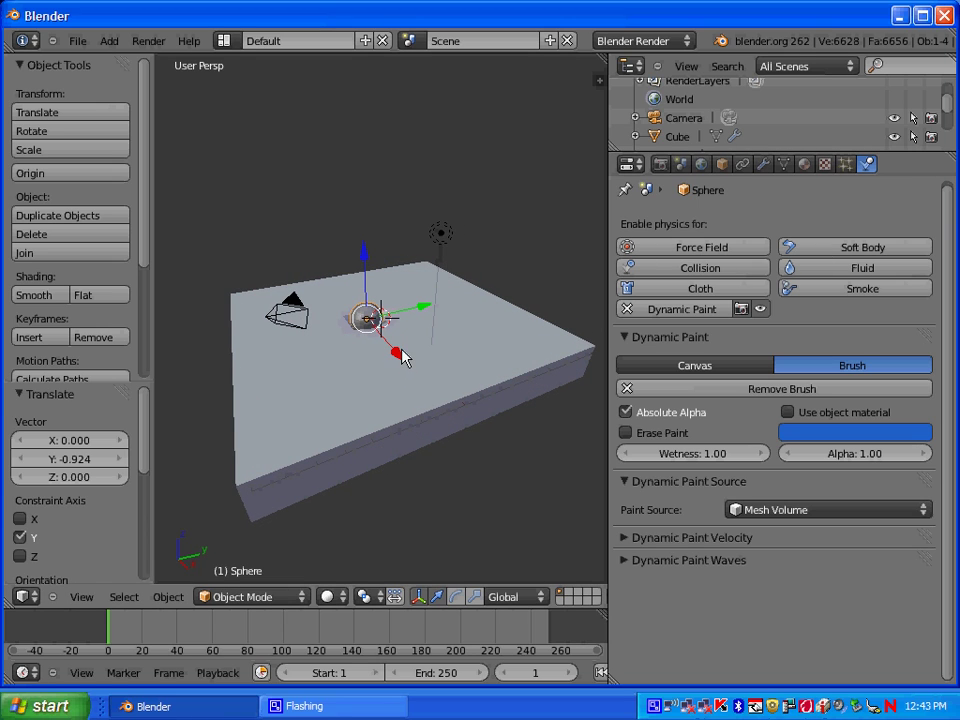
Play the animation in the viewport and examine the waves around the sphere up close
key("alt+a")
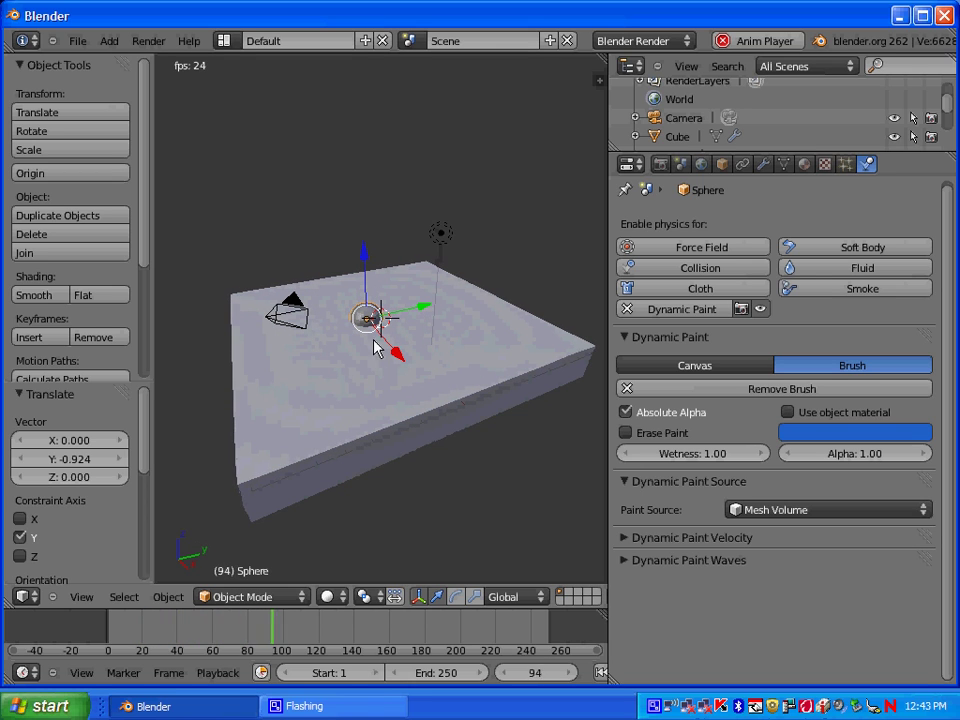
scroll(368, 325, "up", 3)
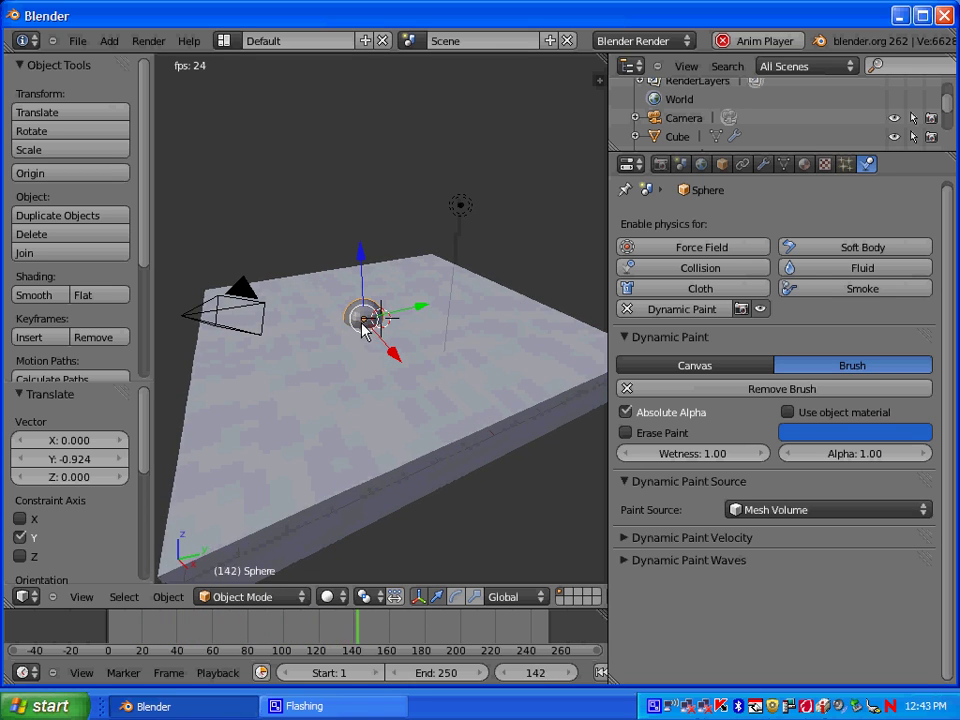
Stop the playback and apply smooth shading to the slab
key("Escape")
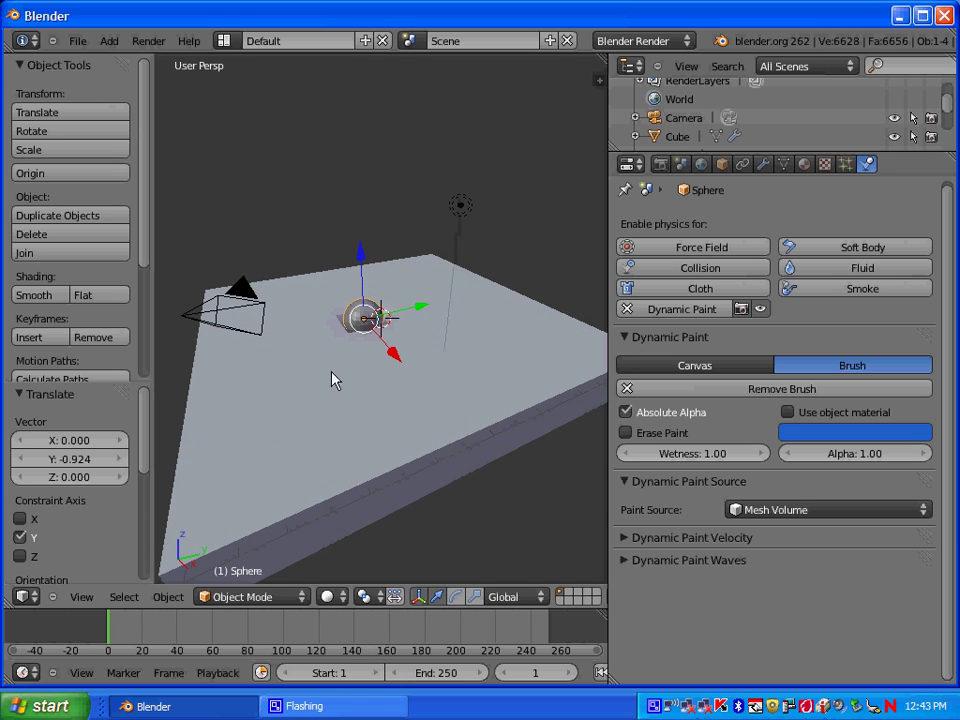
right_click(324, 410)
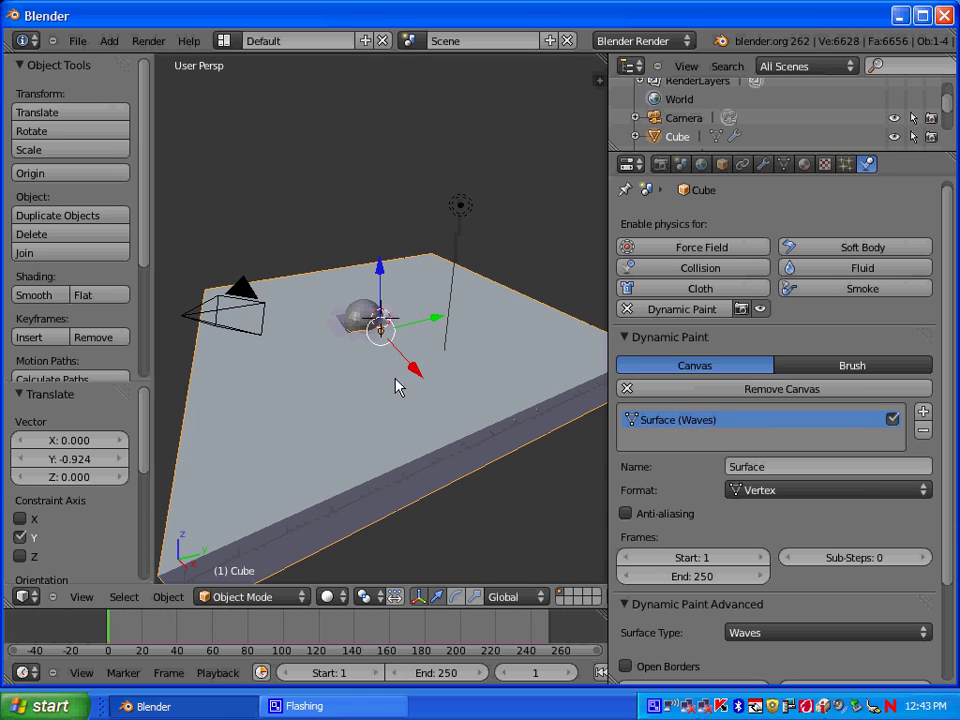
middle_click_drag(369, 392, 338, 383)
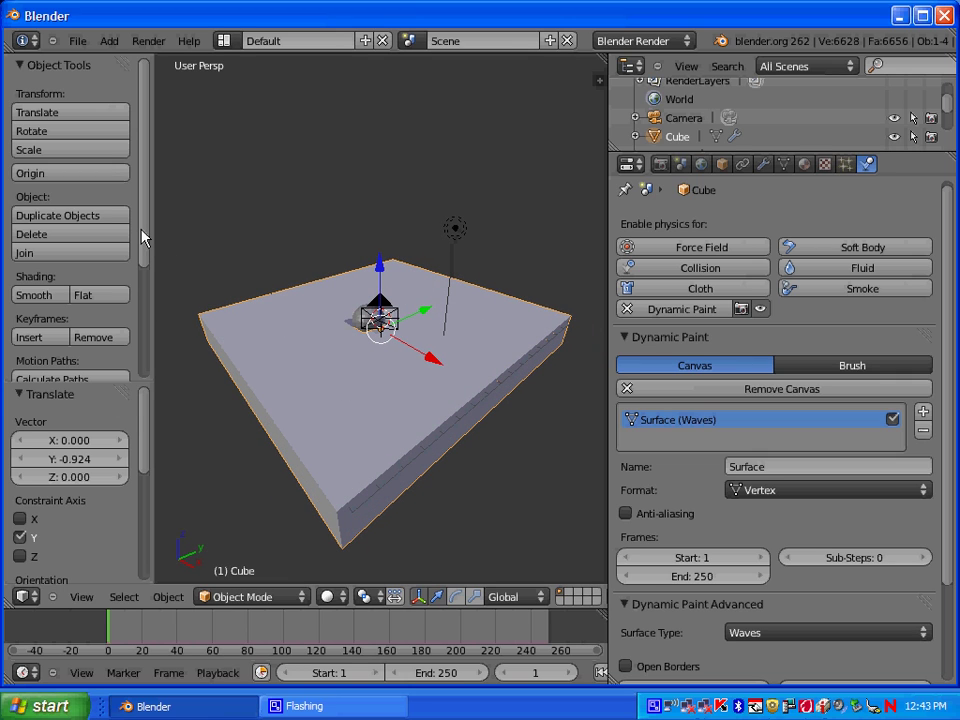
mouse_move(143, 238)
left_mouse_down()
mouse_move(144, 345)
mouse_move(137, 257)
left_mouse_up()
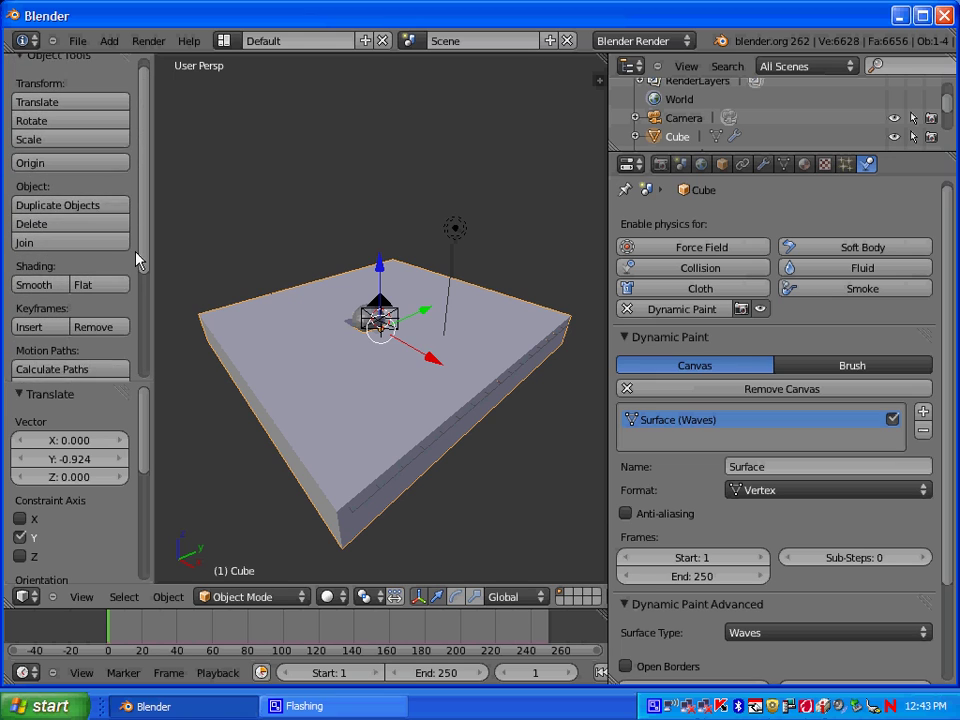
left_click(36, 291)
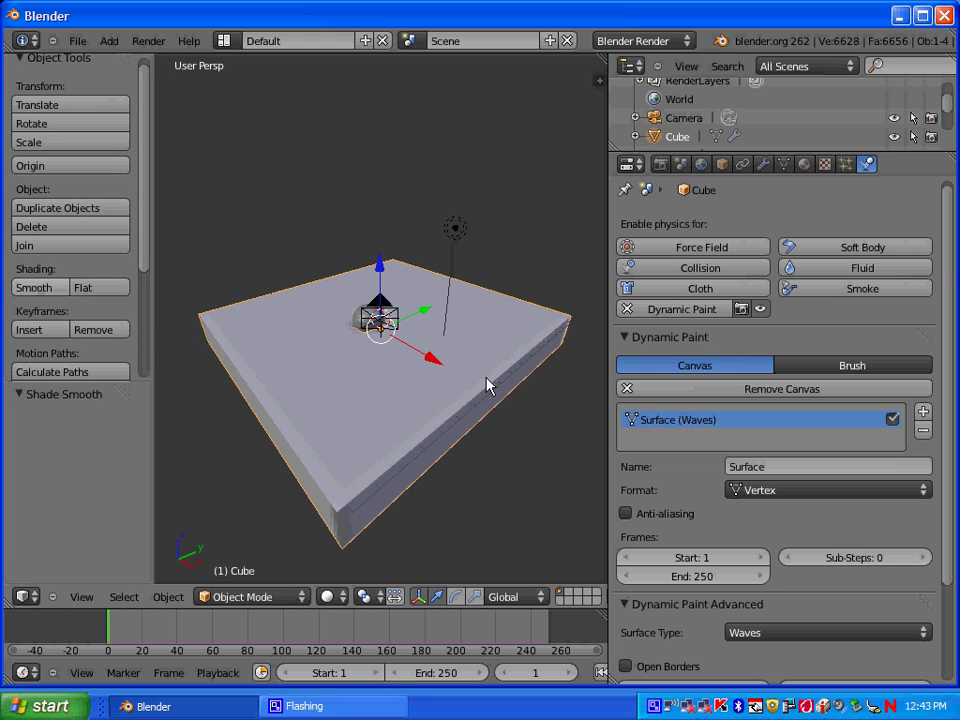
Play the animation and examine the waves on the smooth-shaded slab from near and far, ending the playback after the check
middle_click_drag(478, 381, 420, 377)
key("alt+a")
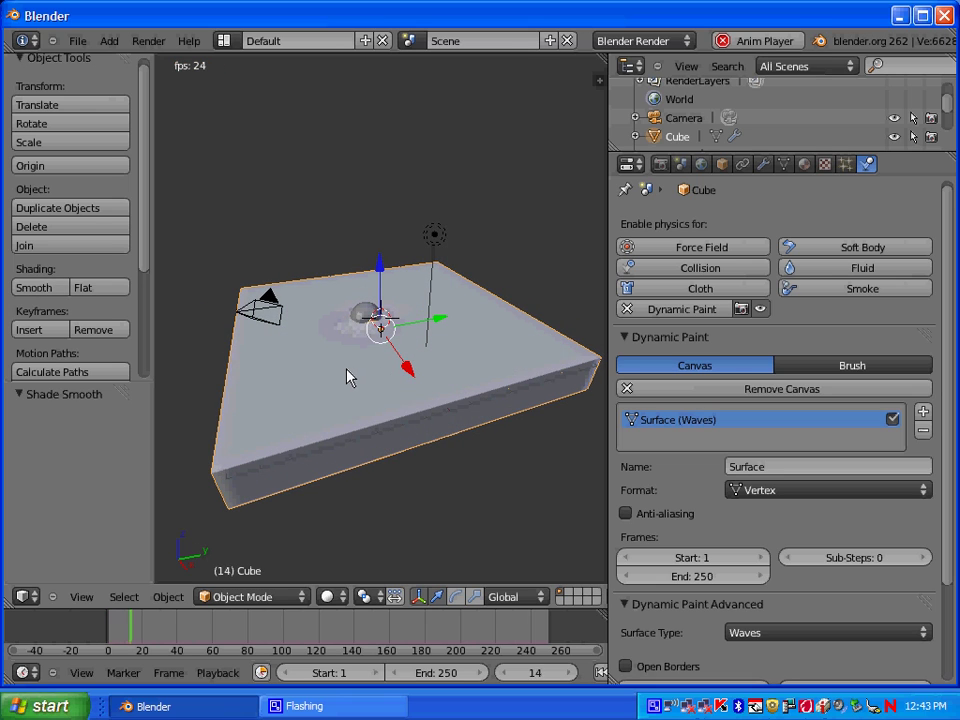
scroll(347, 377, "up", 4)
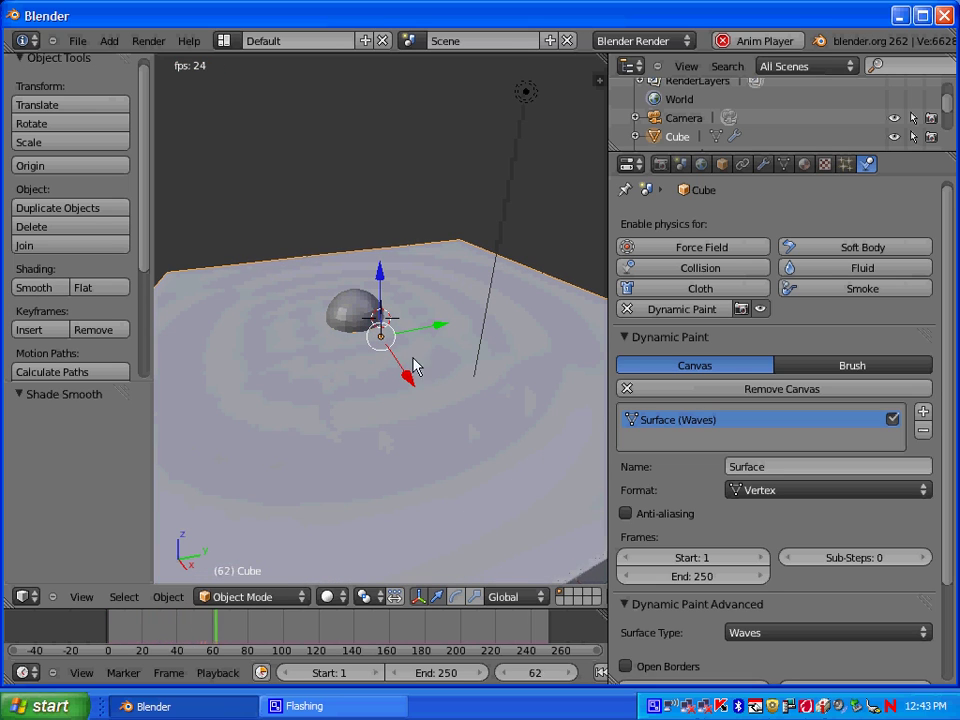
scroll(320, 374, "down", 6)
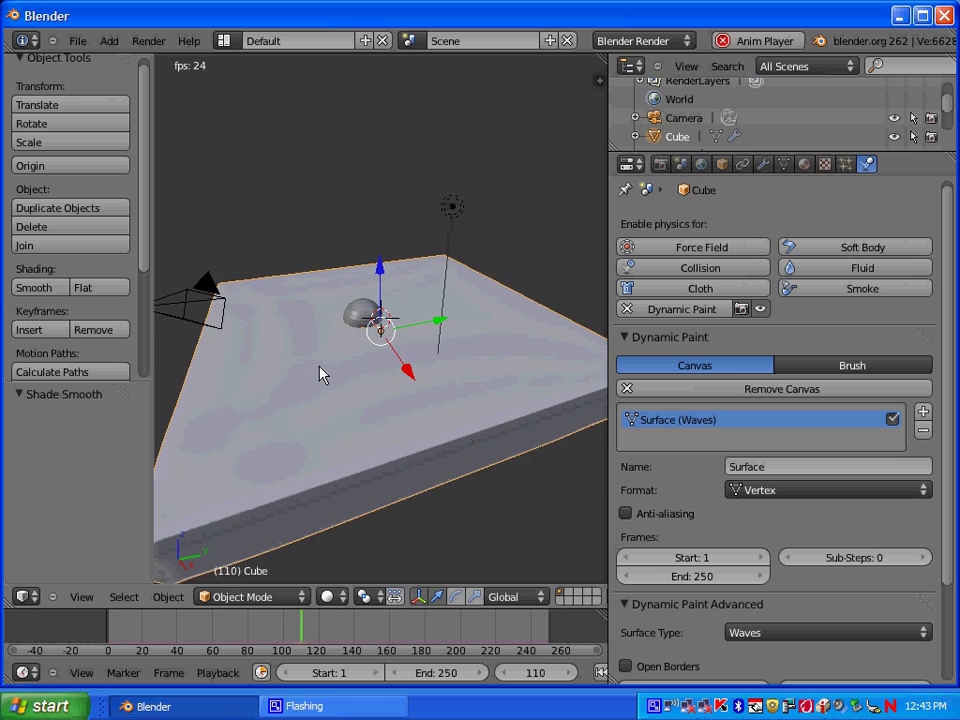
middle_click_drag(290, 400, 300, 399)
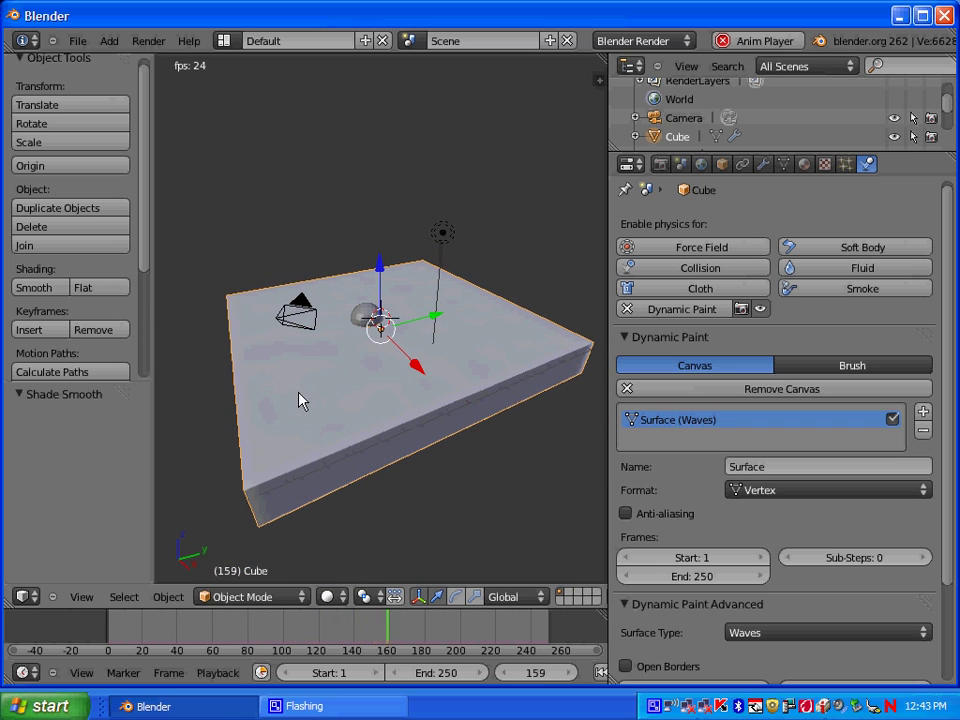
left_click(300, 392)
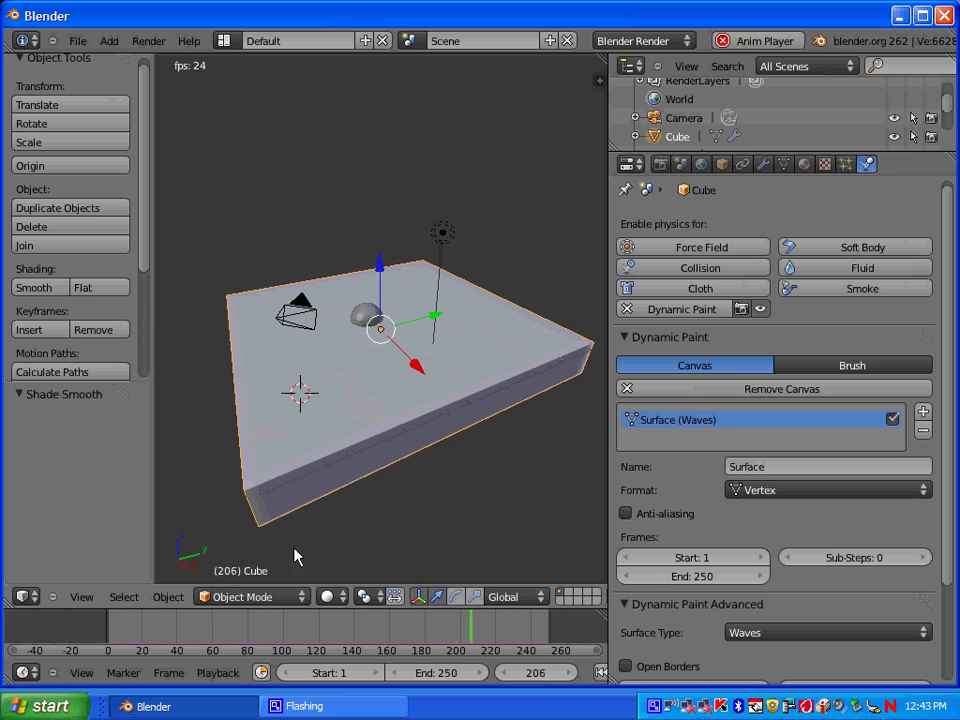
key("Escape")
Recalculate the normals of the whole slab mesh in Edit Mode and return to Object Mode
left_click(276, 600)
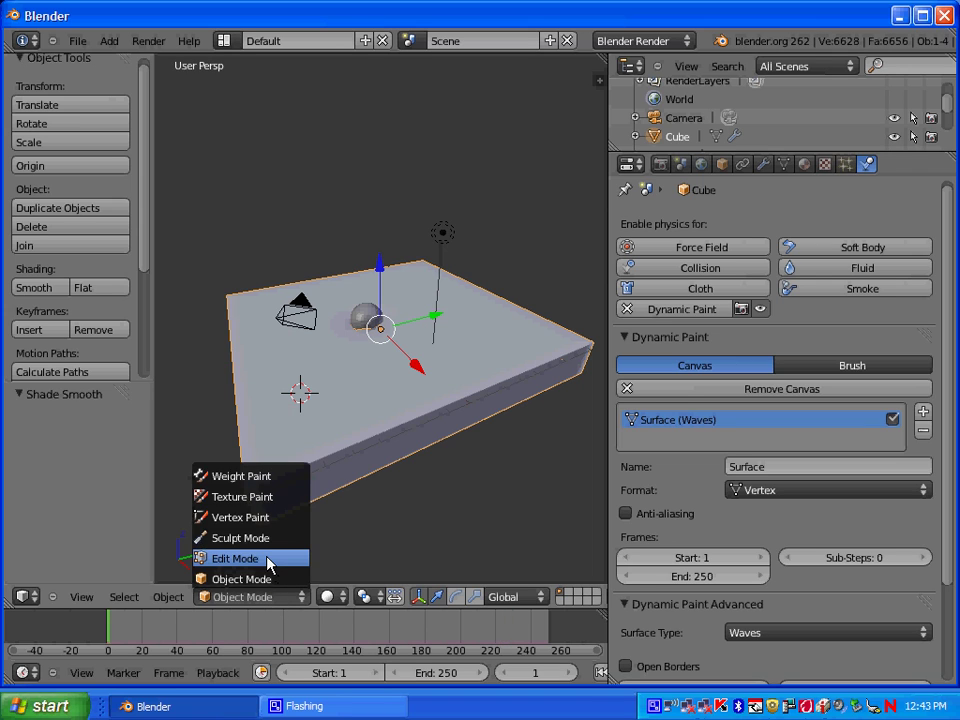
left_click(268, 560)
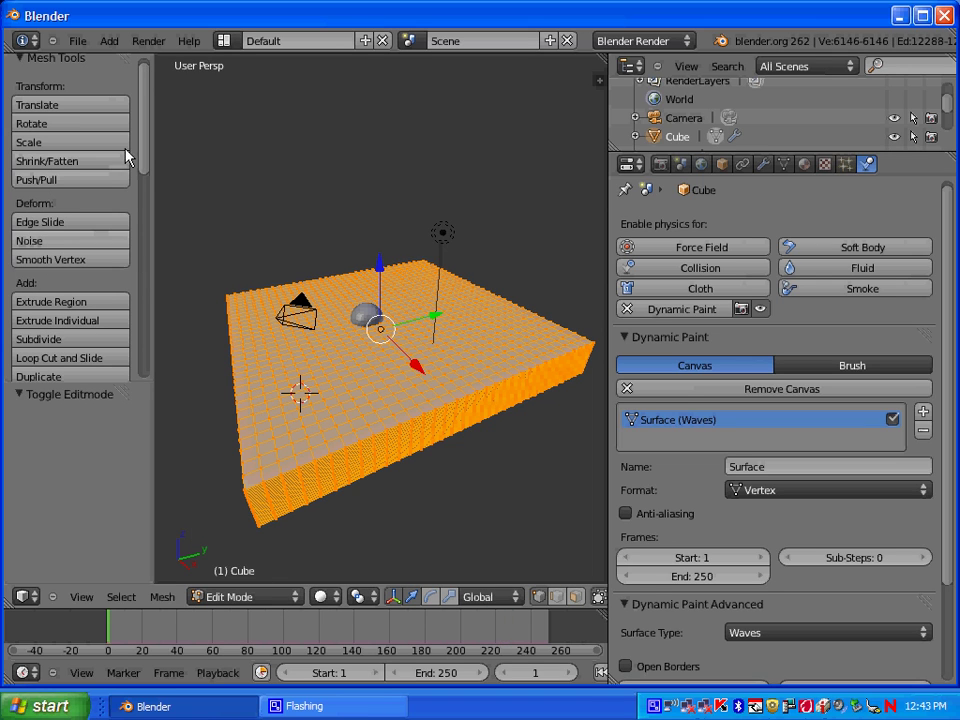
left_click_drag(146, 154, 141, 268)
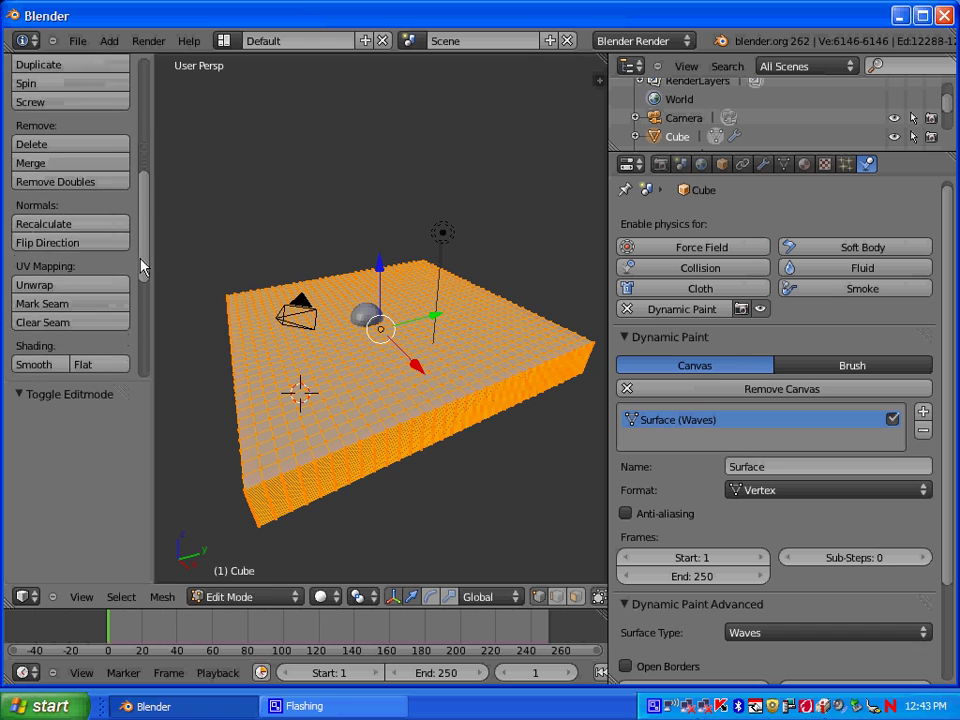
left_click(41, 222)
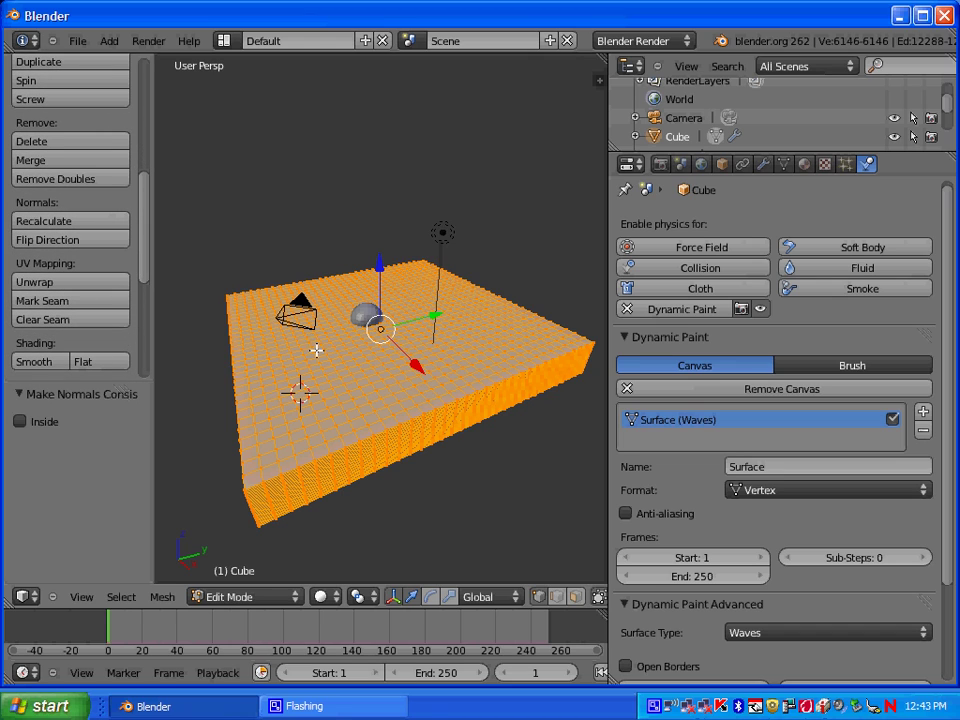
key("Tab")
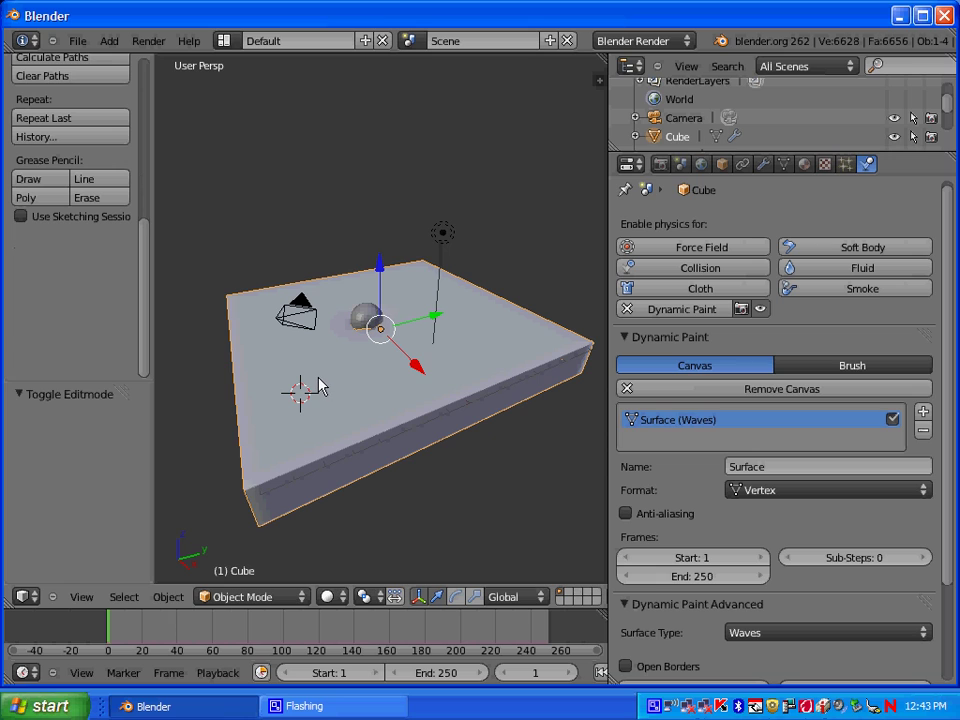
Play the animation again and examine the ripples around the sphere and the slab's wave settings
key("alt+a")
scroll(338, 363, "up", 2)
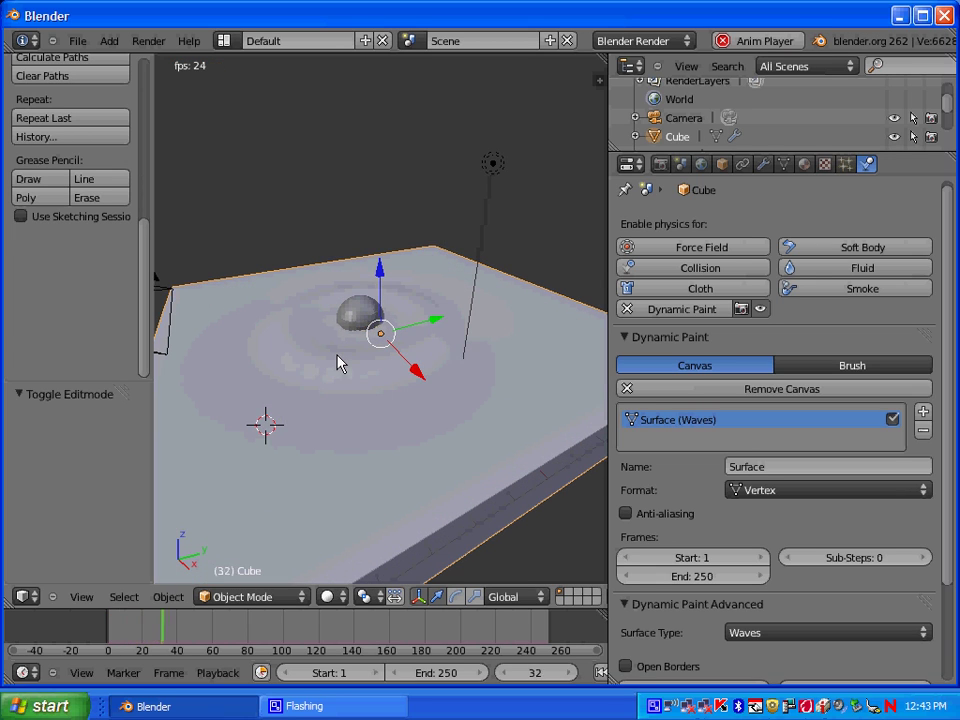
middle_click_drag(371, 388, 324, 360)
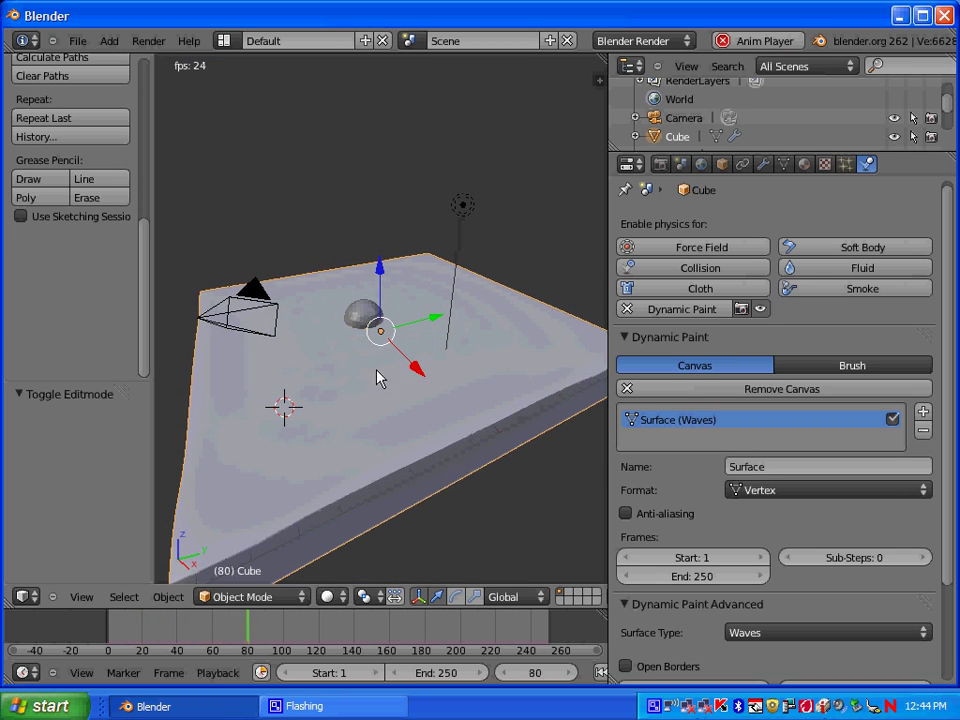
middle_click_drag(408, 354, 317, 369)
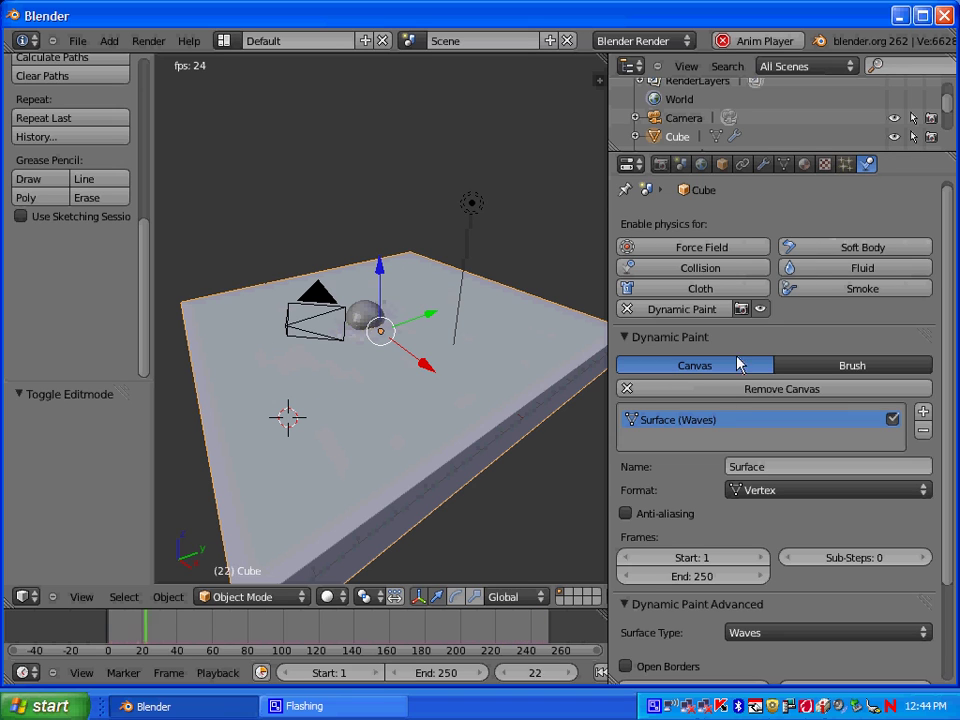
scroll(716, 400, "down", 5)
scroll(386, 388, "down", 2)
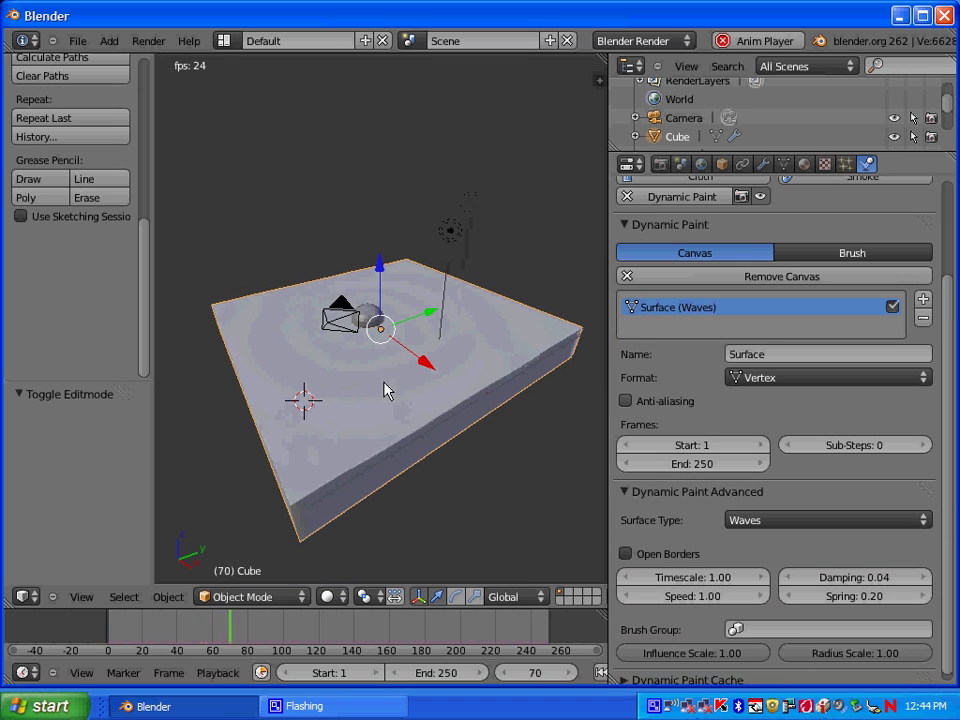
Lower the slab about 0.10 along the Z axis while the animation plays
scroll(405, 398, "up", 5)
scroll(400, 387, "down", 2)
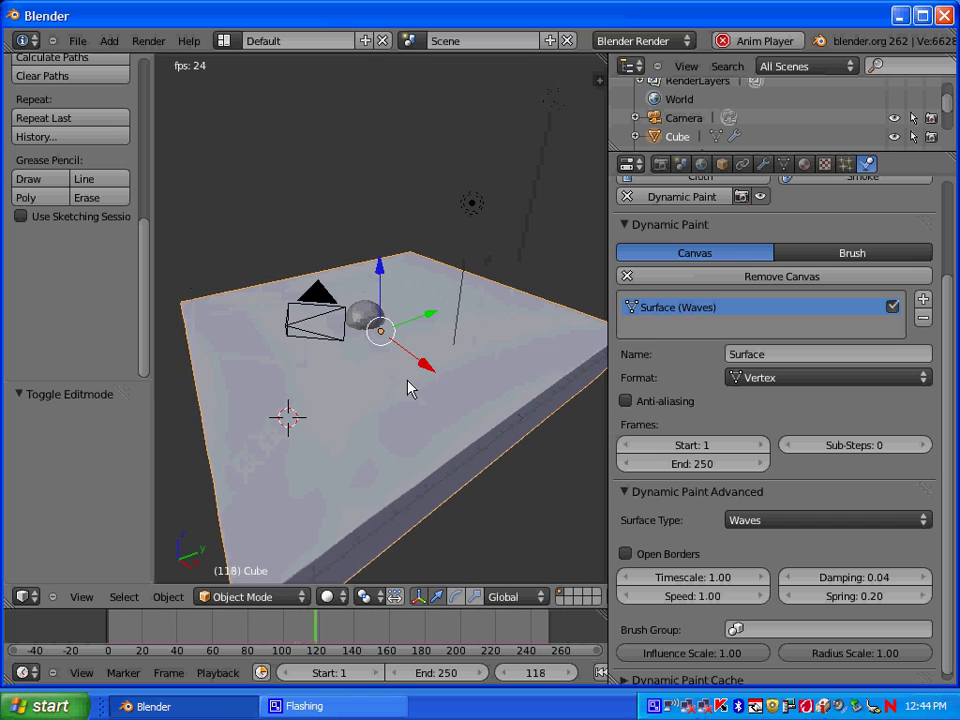
mouse_move(381, 271)
left_mouse_down()
mouse_move(372, 246)
mouse_move(372, 276)
left_mouse_up()
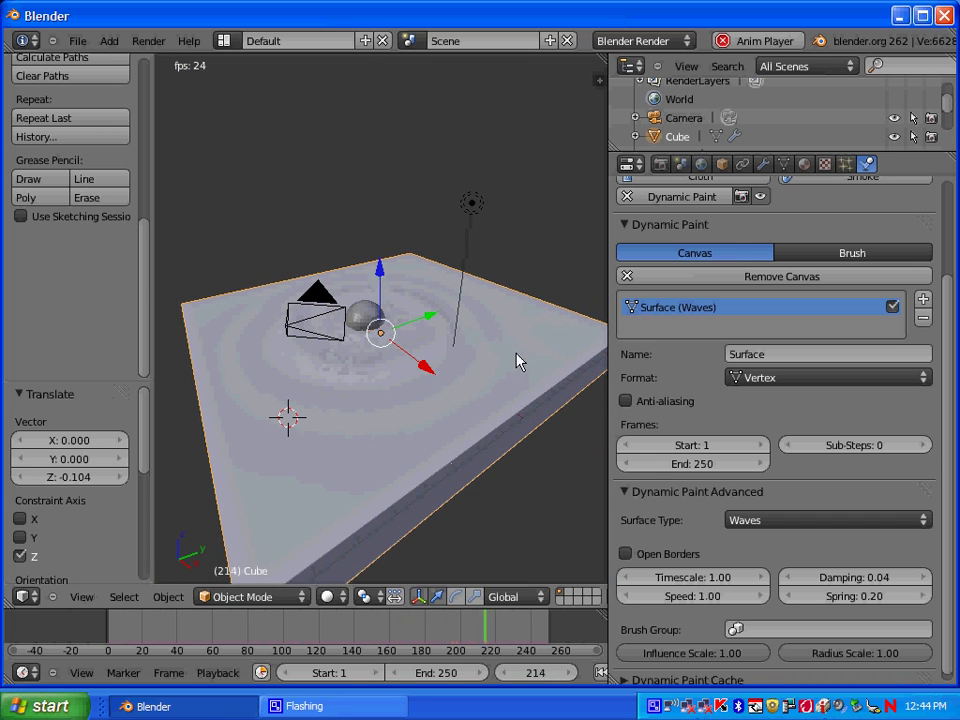
Enable Open Borders for the slab's wave surface, keeping the slab as the selected object
scroll(750, 540, "down", 1)
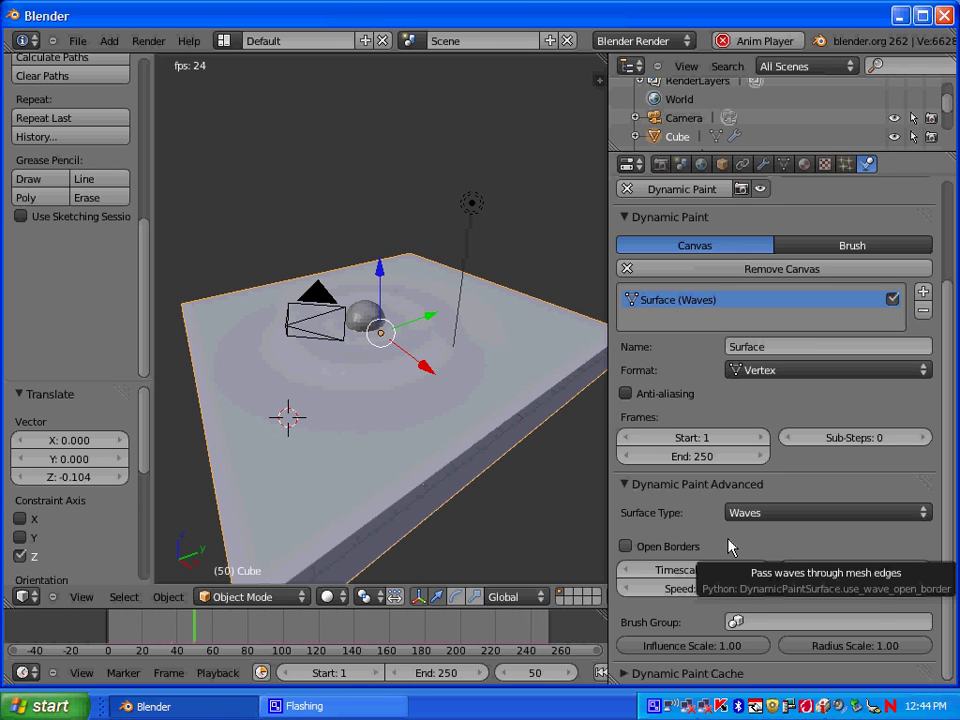
left_click(628, 548)
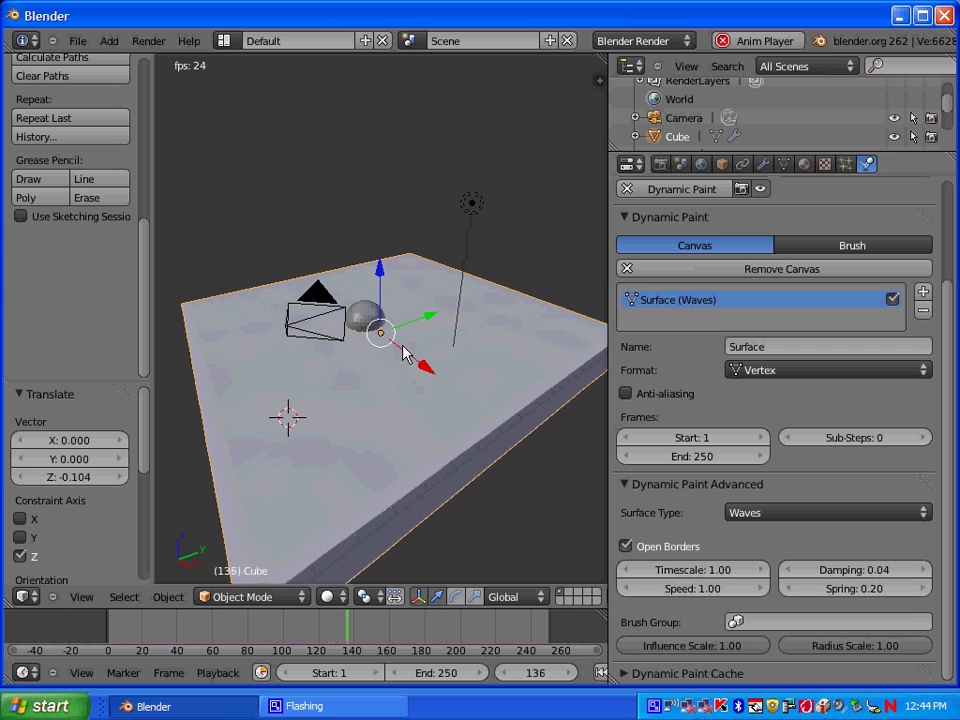
right_click(366, 317)
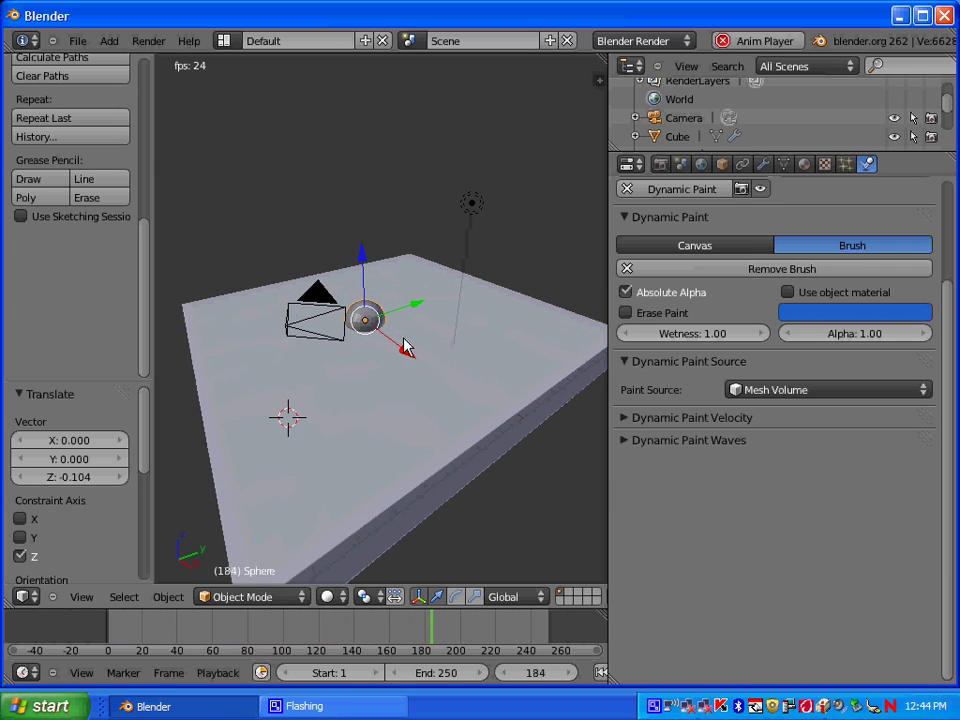
right_click(452, 377)
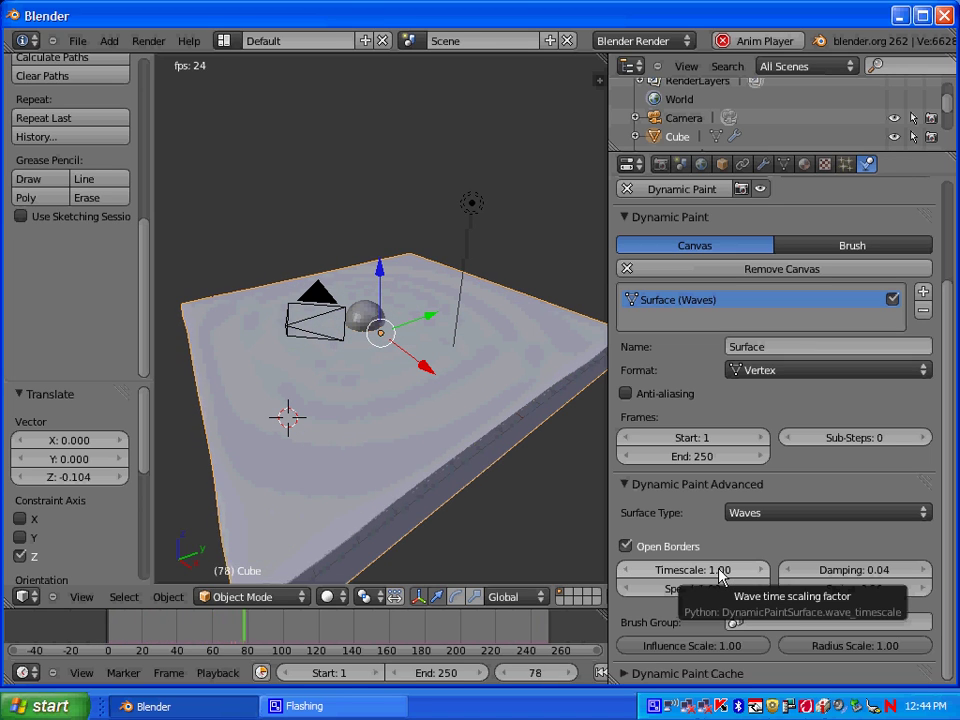
Set the Timescale of the slab's wave surface to 2
left_click_drag(720, 570, 729, 570)
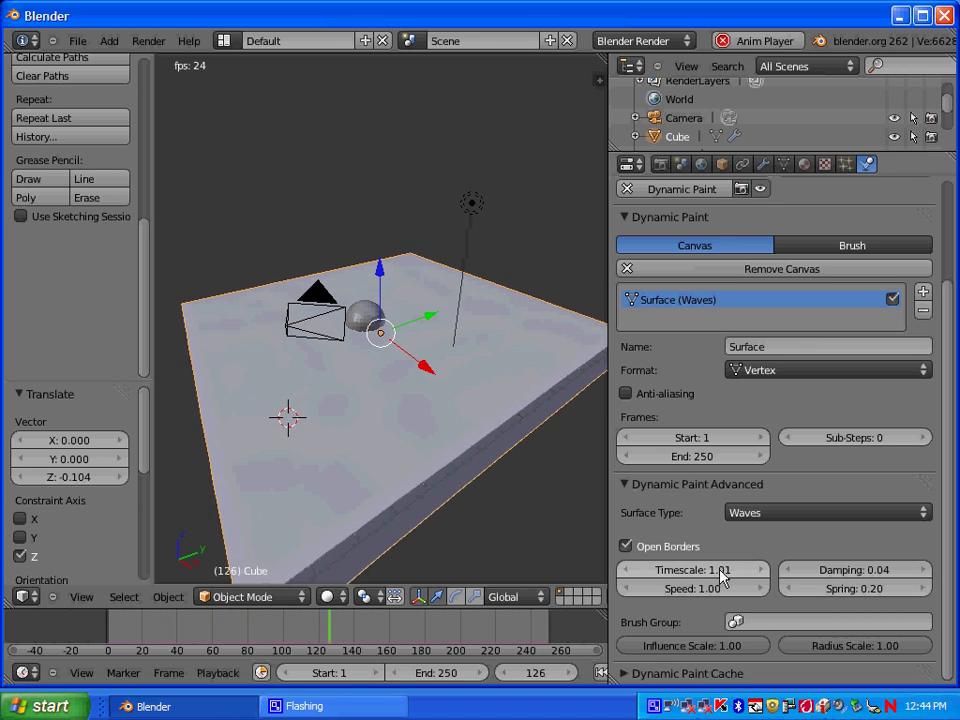
left_click(718, 578)
type("2")
key("Return")
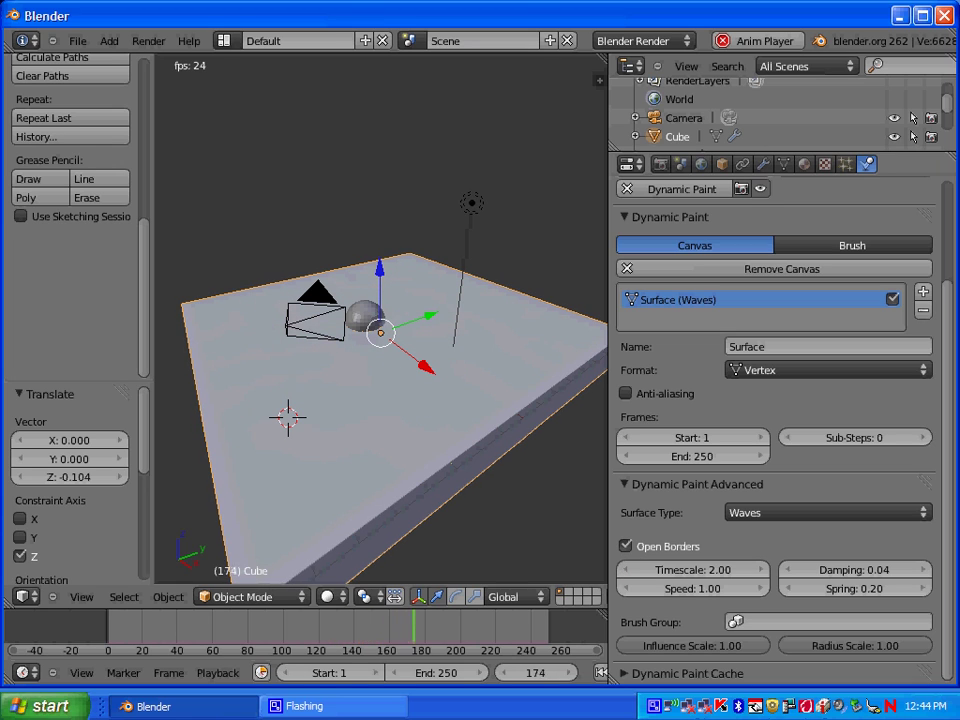
Set the timeline's end frame to 90
left_click(435, 672)
type("9")
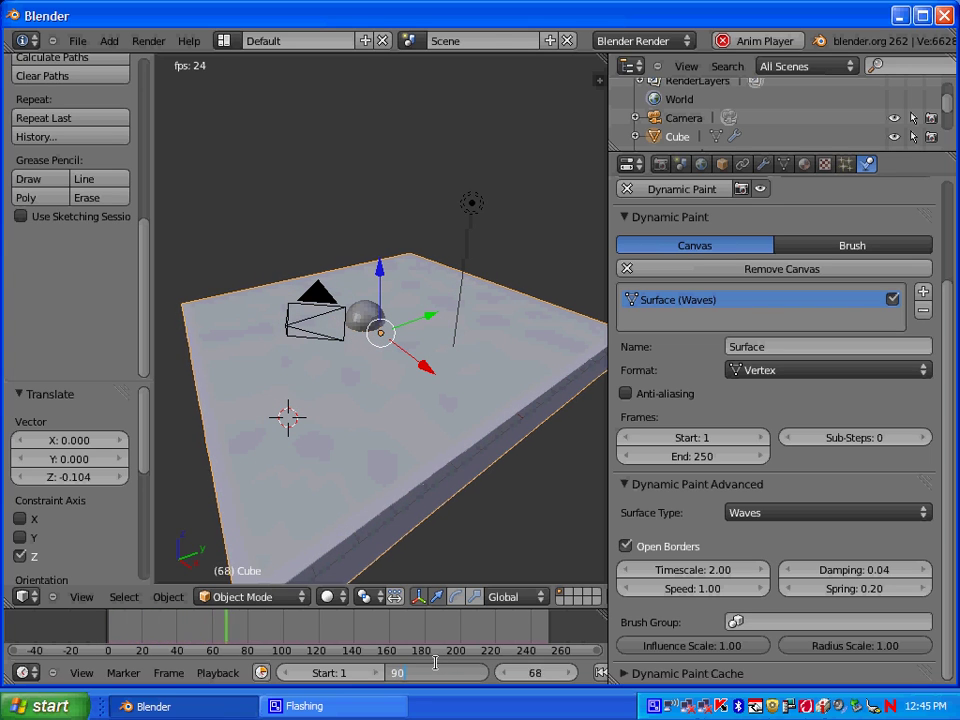
type("0")
key("Return")
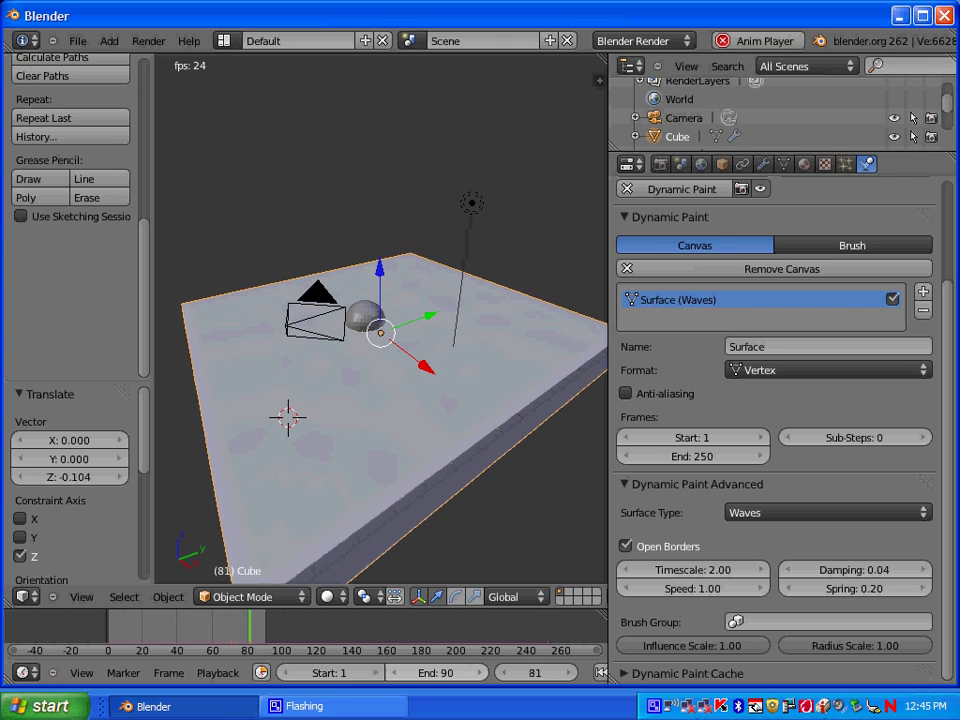
Set the Timescale of the slab's wave surface to 1.5
left_click(716, 569)
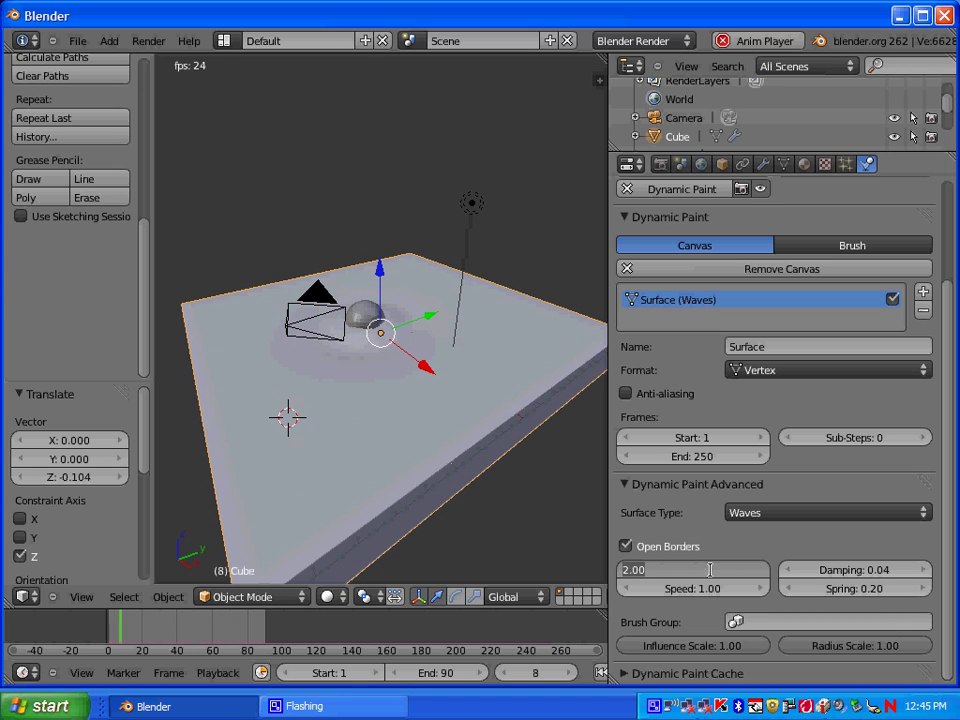
type("1.5")
key("Return")
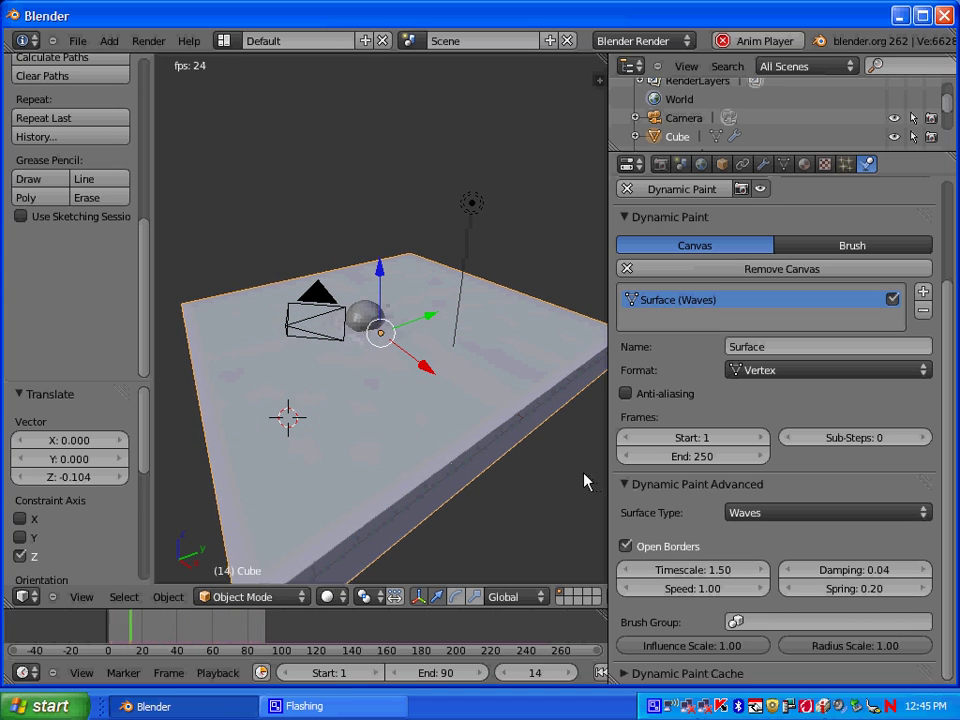
Set the wave Speed of the slab's surface to 2
left_click(712, 590)
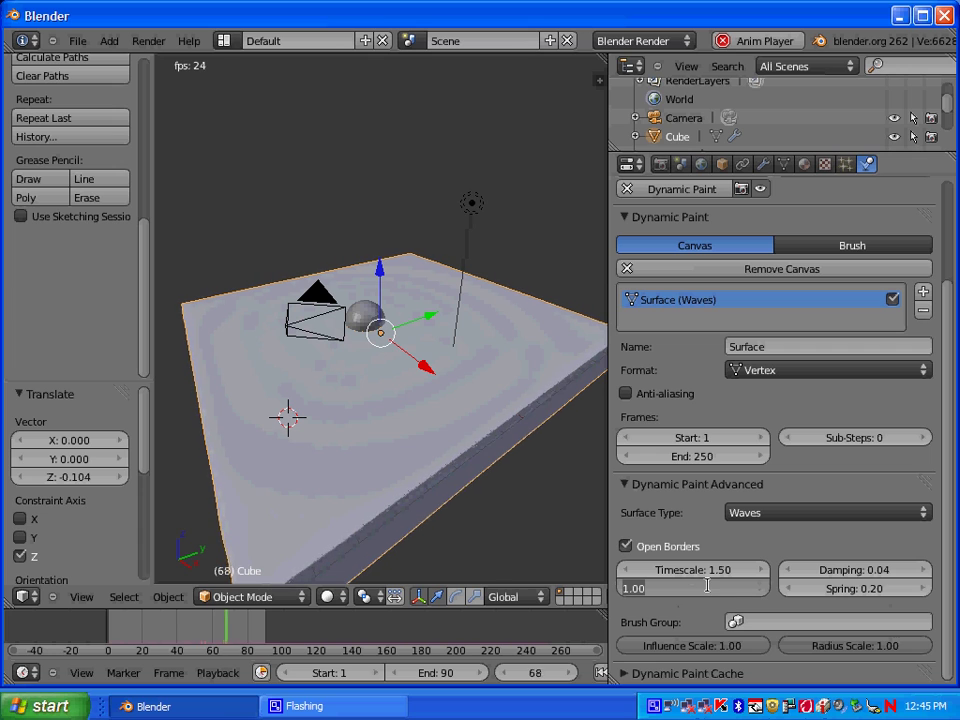
type("2")
key("Return")
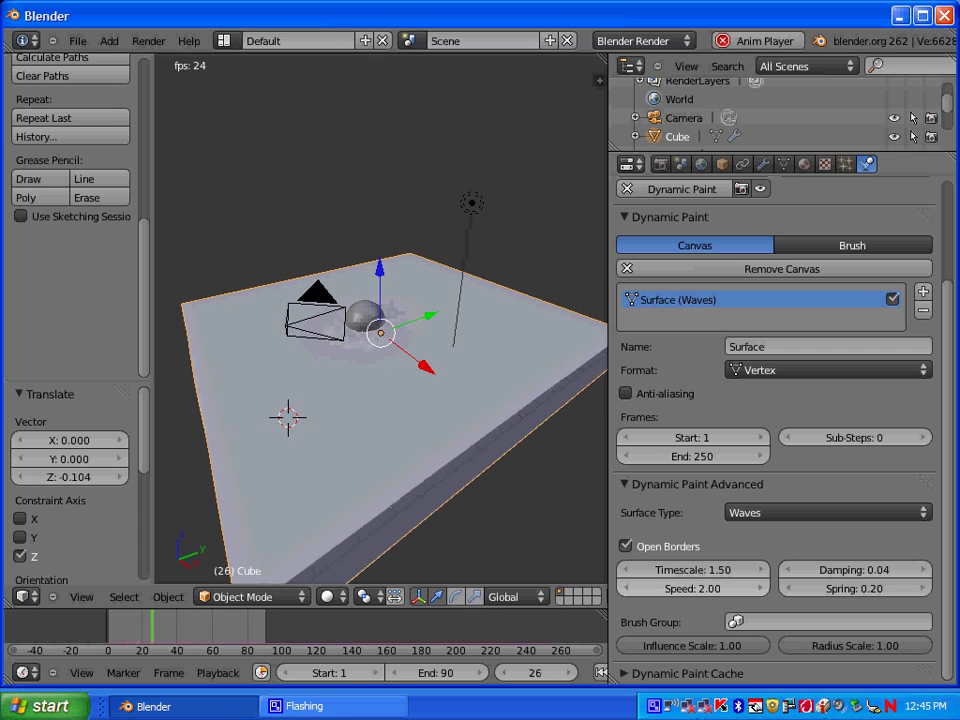
Set the wave Speed of the slab's surface to 1.5
left_click(707, 588)
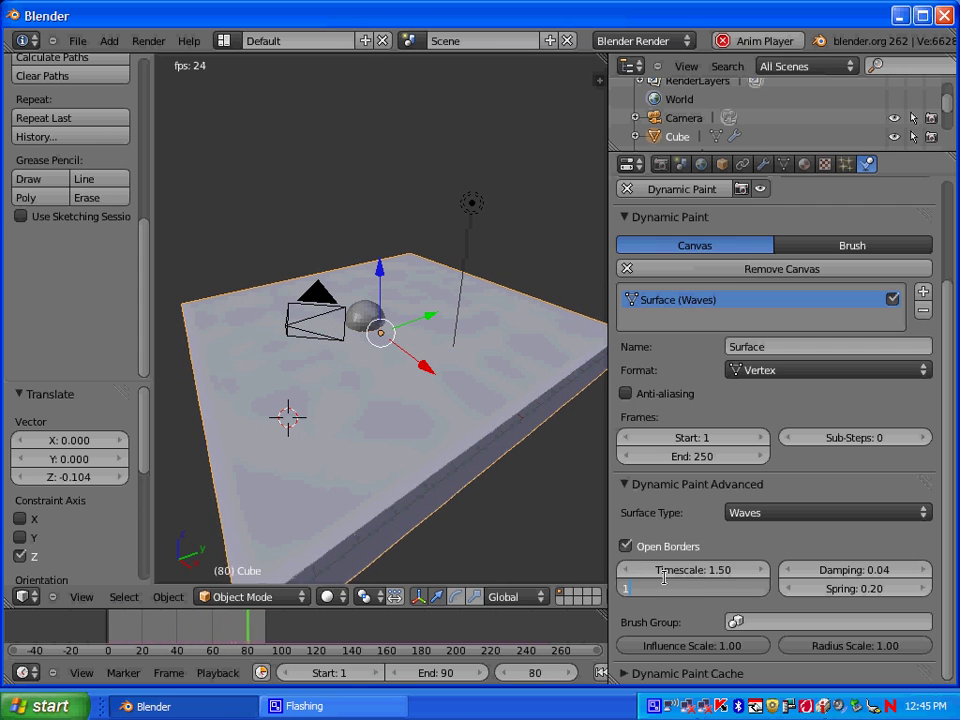
type("1.5")
key("Return")
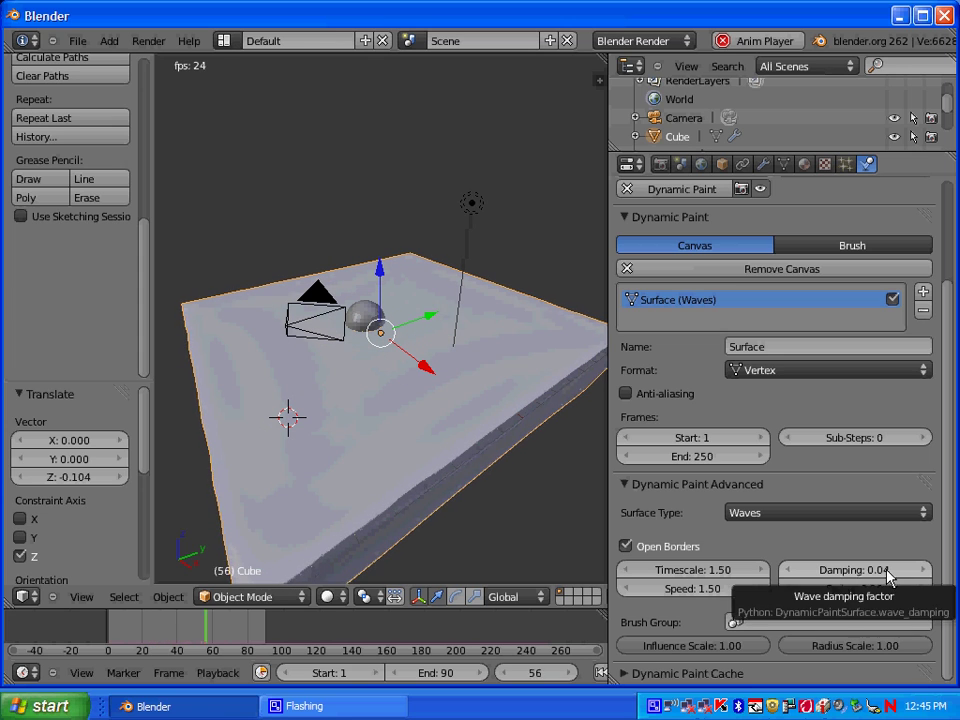
Set the wave Damping of the slab's surface to 0.1
left_click_drag(893, 572, 897, 568)
left_click(880, 572)
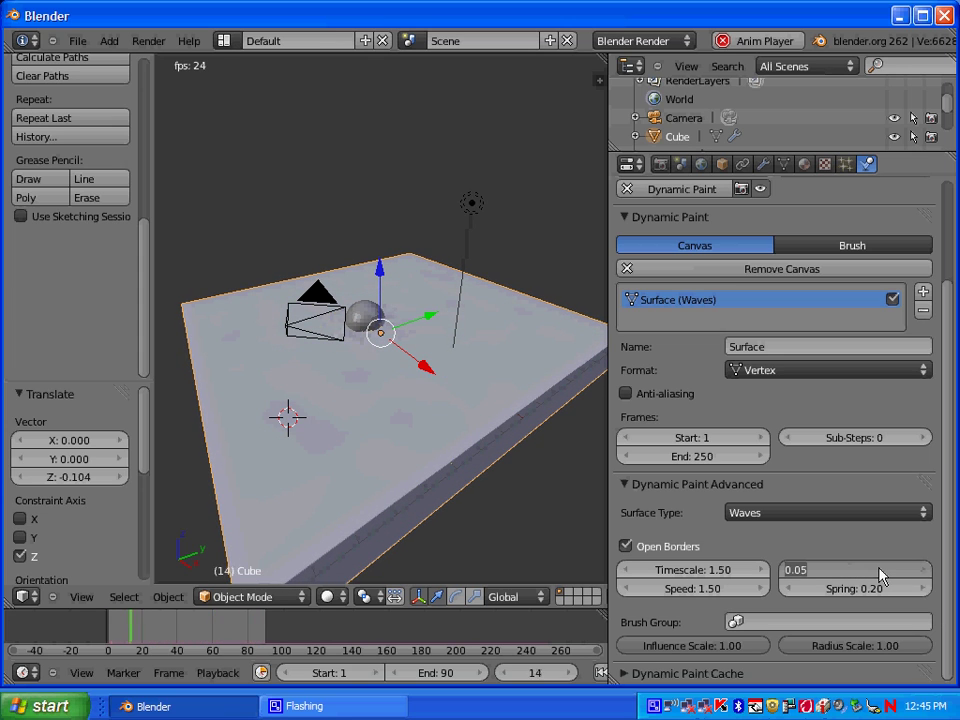
key("BackSpace")
type("0.1")
key("Return")
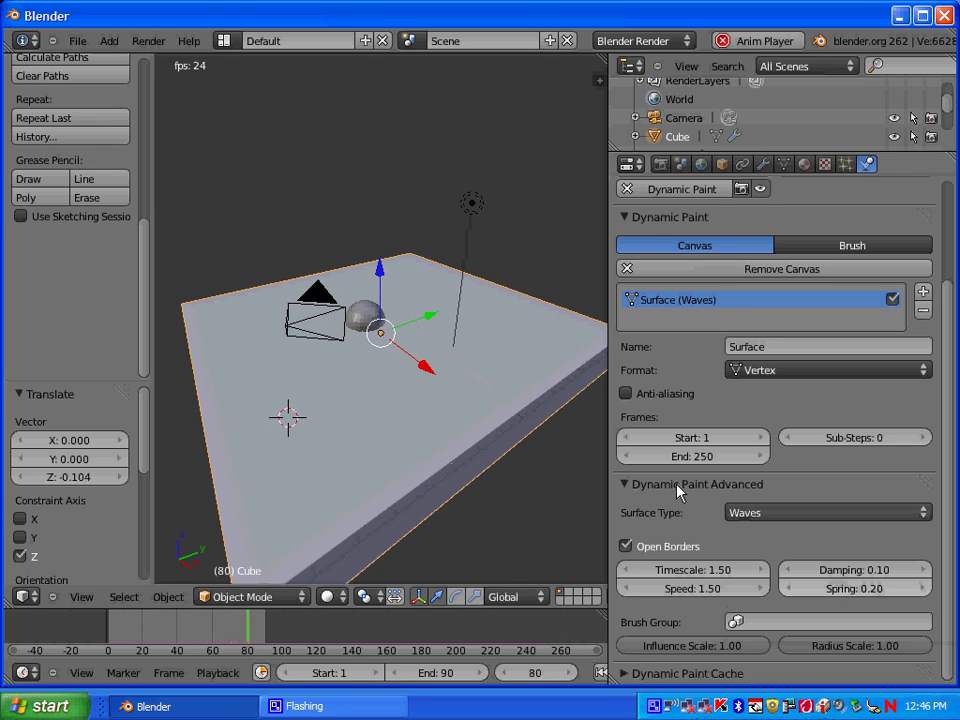
Set the Timescale of the slab's wave surface to 0.75
left_click(724, 571)
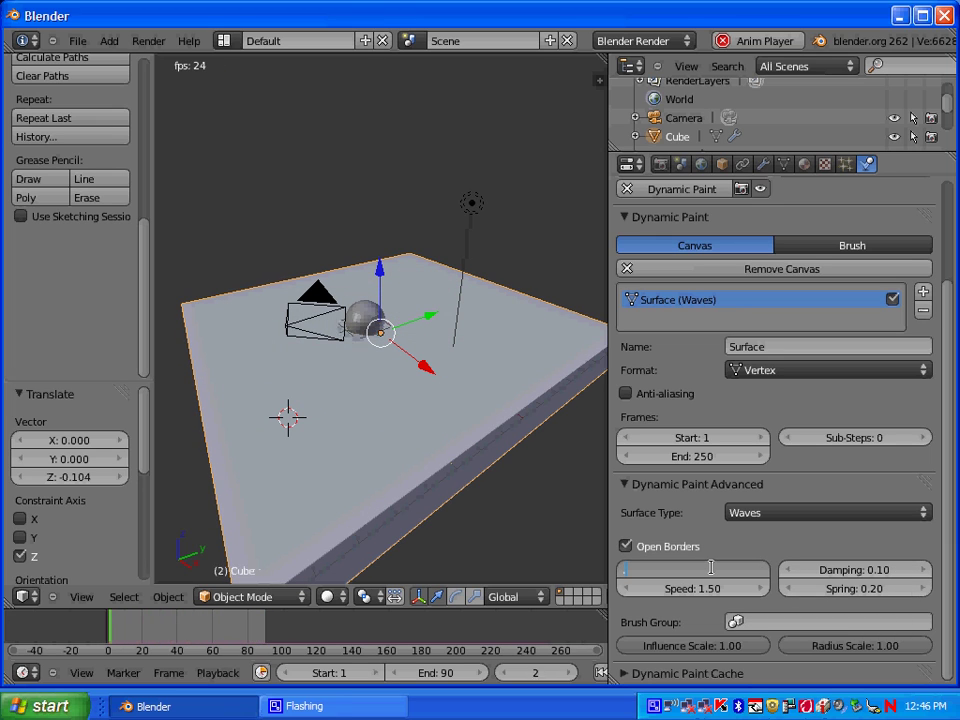
type(".7")
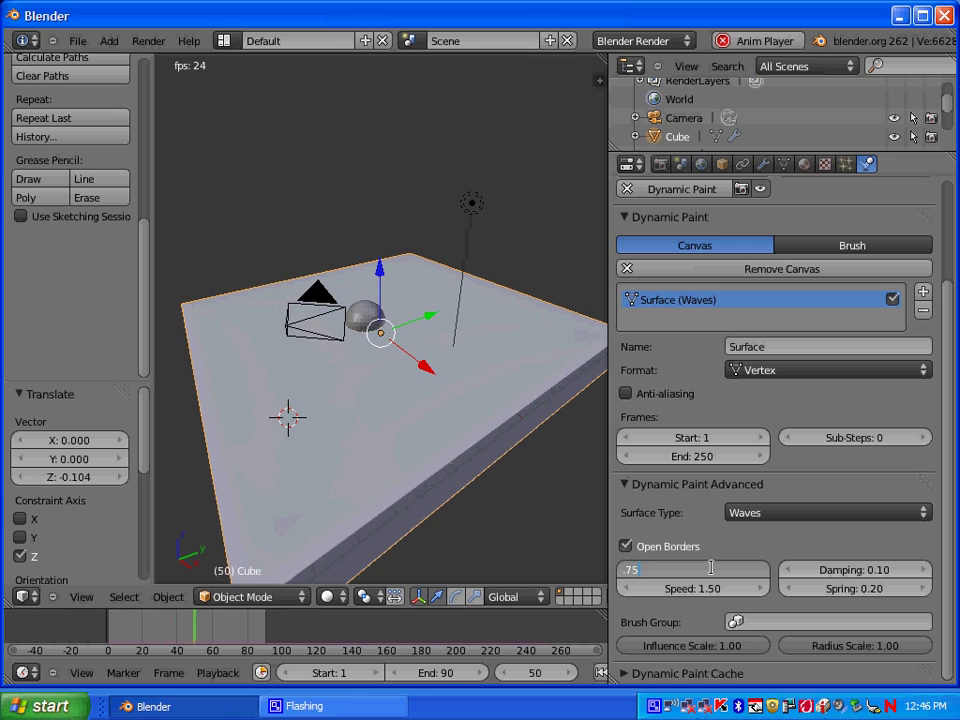
type("5")
key("Return")
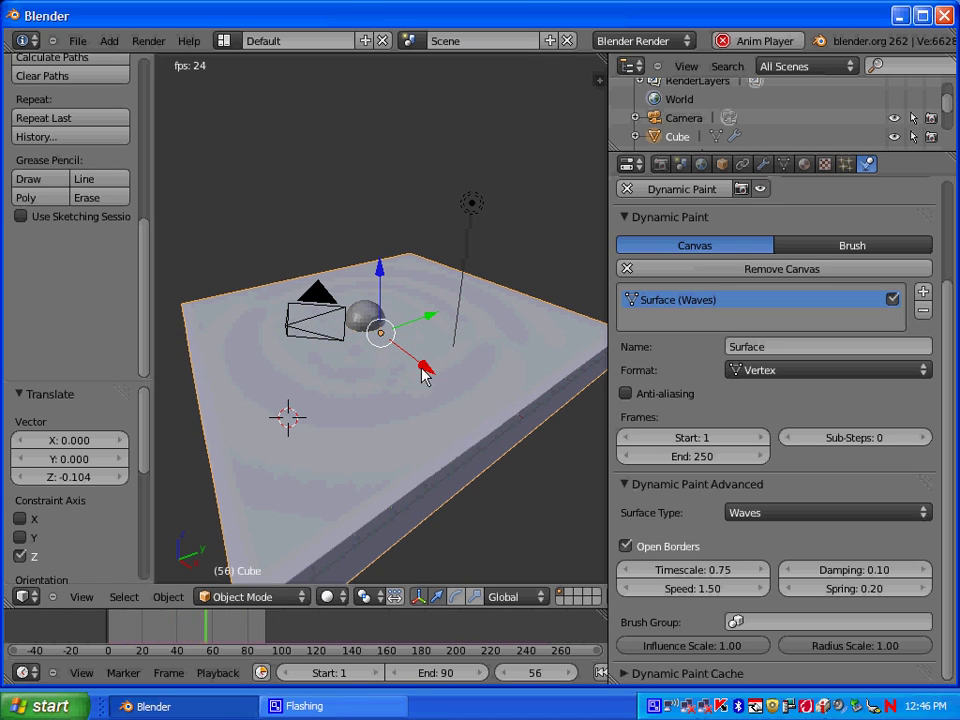
Set the Timescale of the slab's wave surface to 1.25 and stop the animation playback
left_click(721, 574)
type("1.")
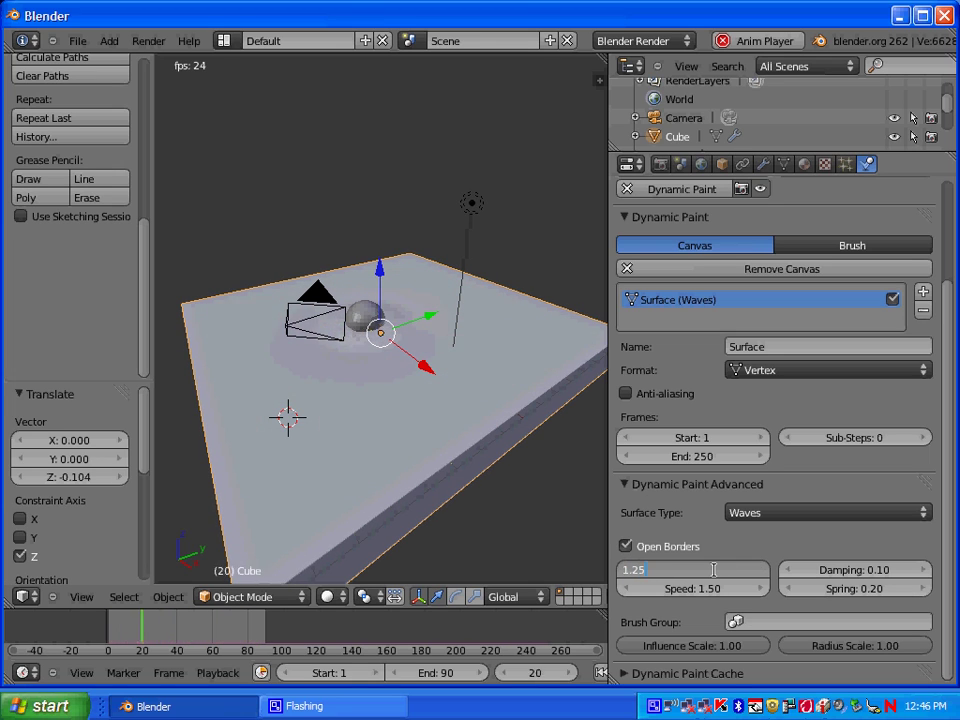
type("25")
key("Return")
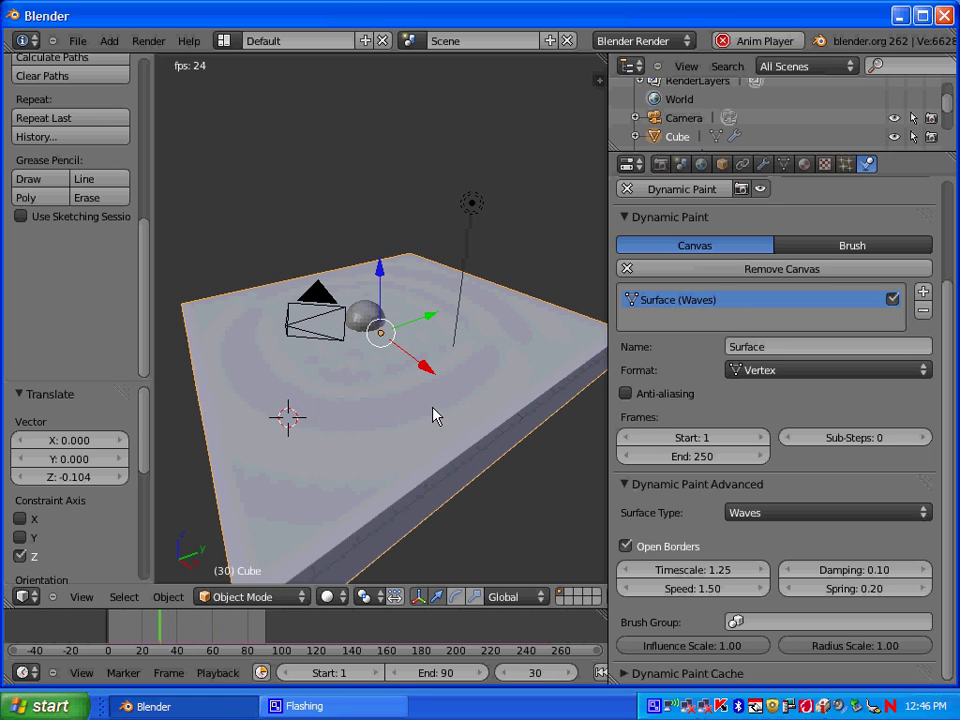
key("Escape")
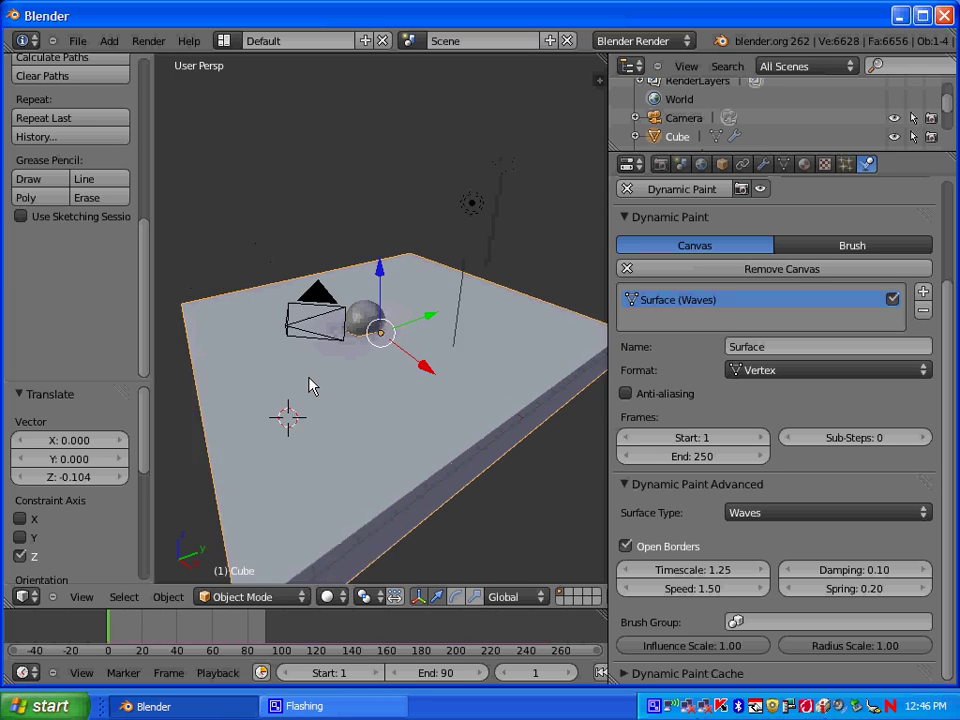
Lower the sphere about 0.25 units along Z so it sinks further into the slab
middle_click_drag(310, 387, 420, 428)
middle_click_drag(255, 377, 225, 372)
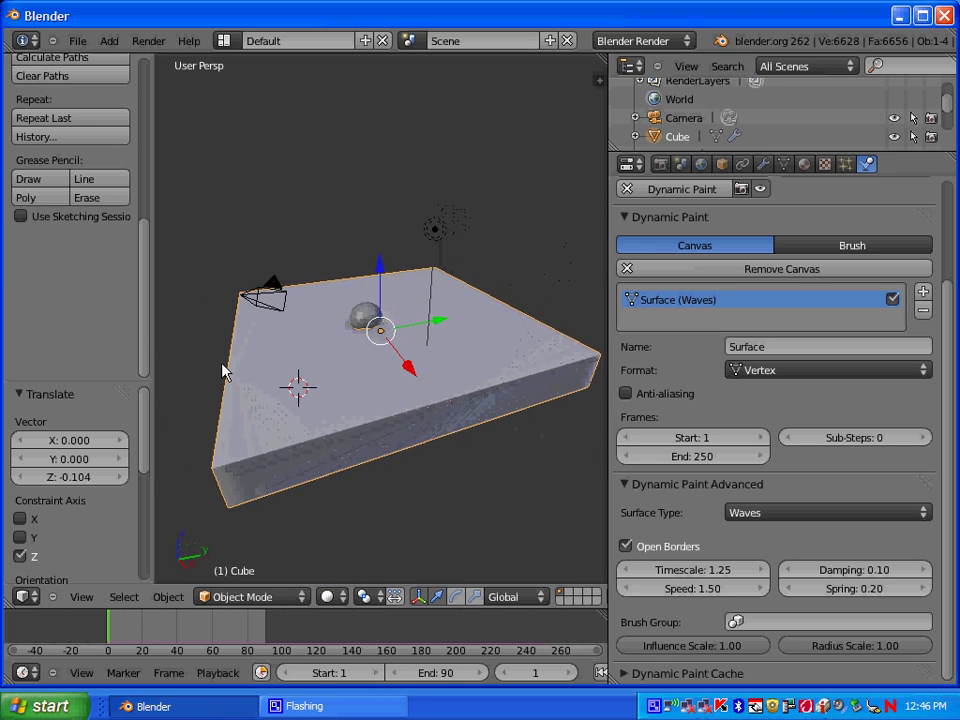
right_click(366, 318)
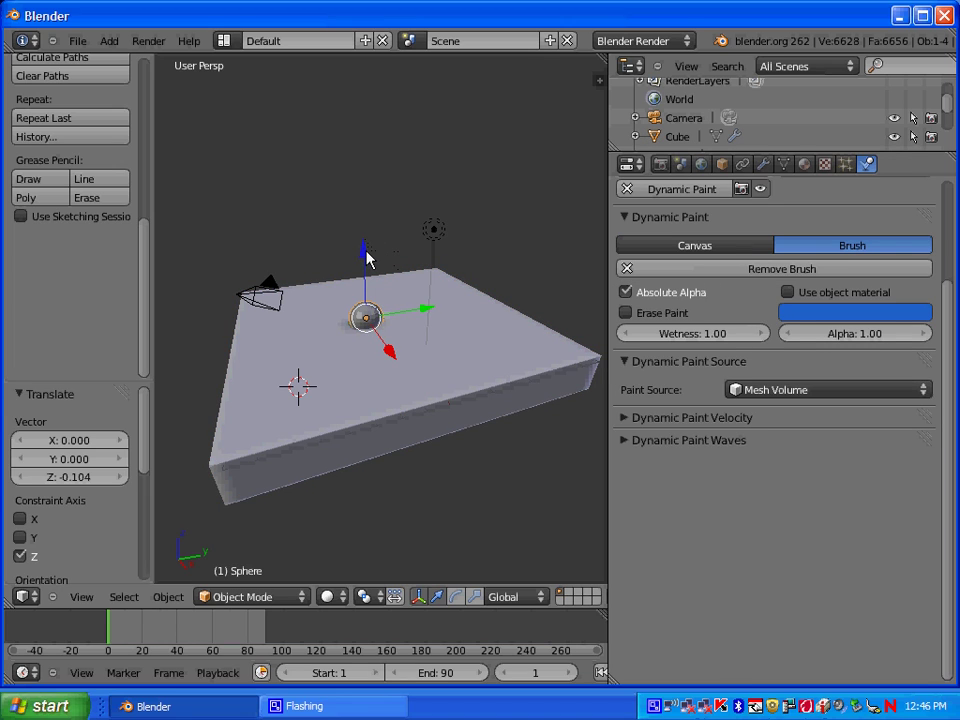
left_click_drag(366, 258, 354, 315)
scroll(349, 317, "up", 3)
mouse_move(335, 340)
middle_mouse_down()
mouse_move(300, 336)
mouse_move(341, 336)
middle_mouse_up()
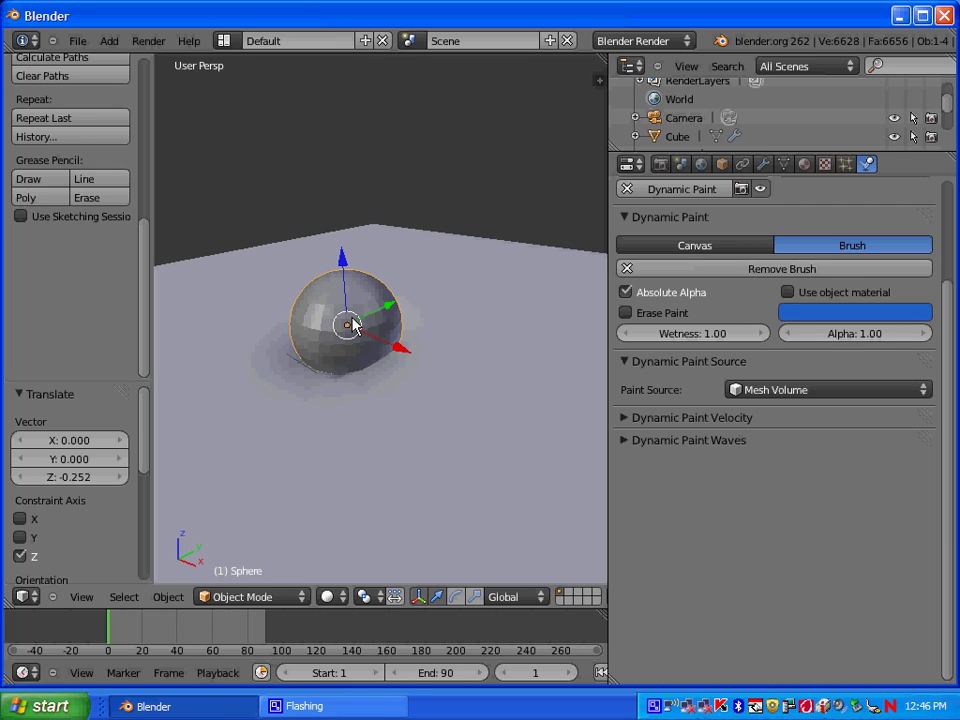
Snap the 3D cursor to the sphere and add a cylinder mesh there
key("shift+s")
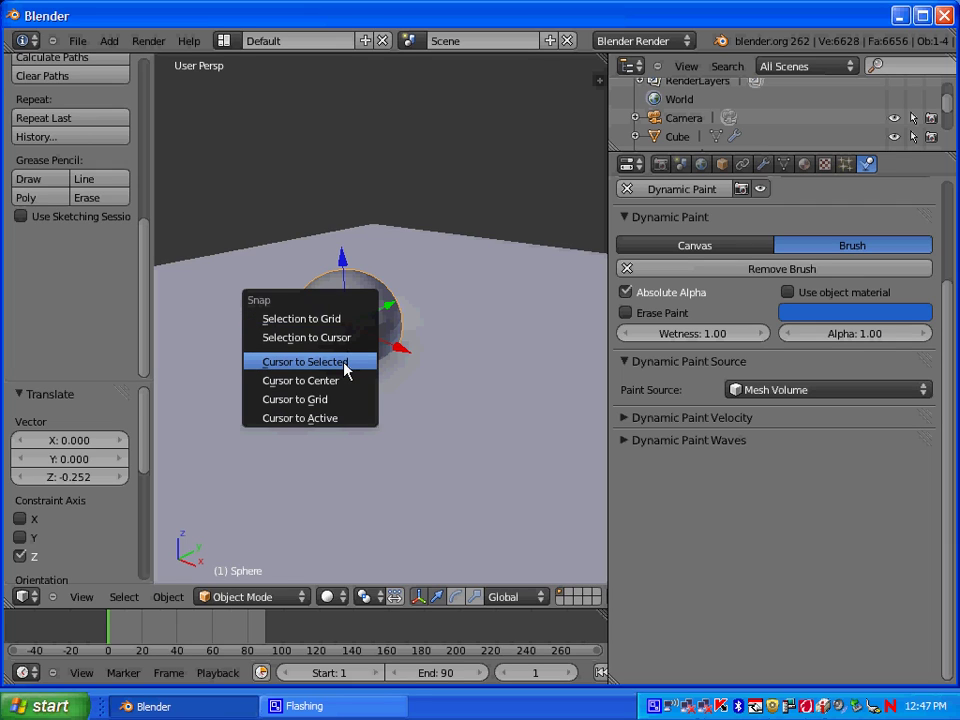
left_click(347, 362)
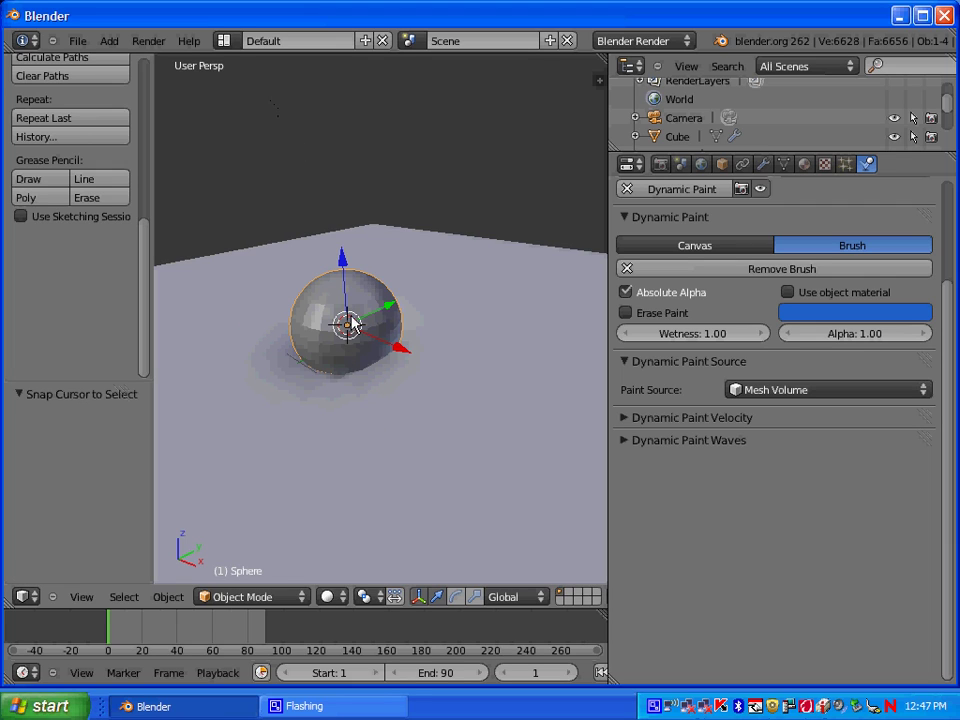
left_click(108, 42)
mouse_move(122, 60)
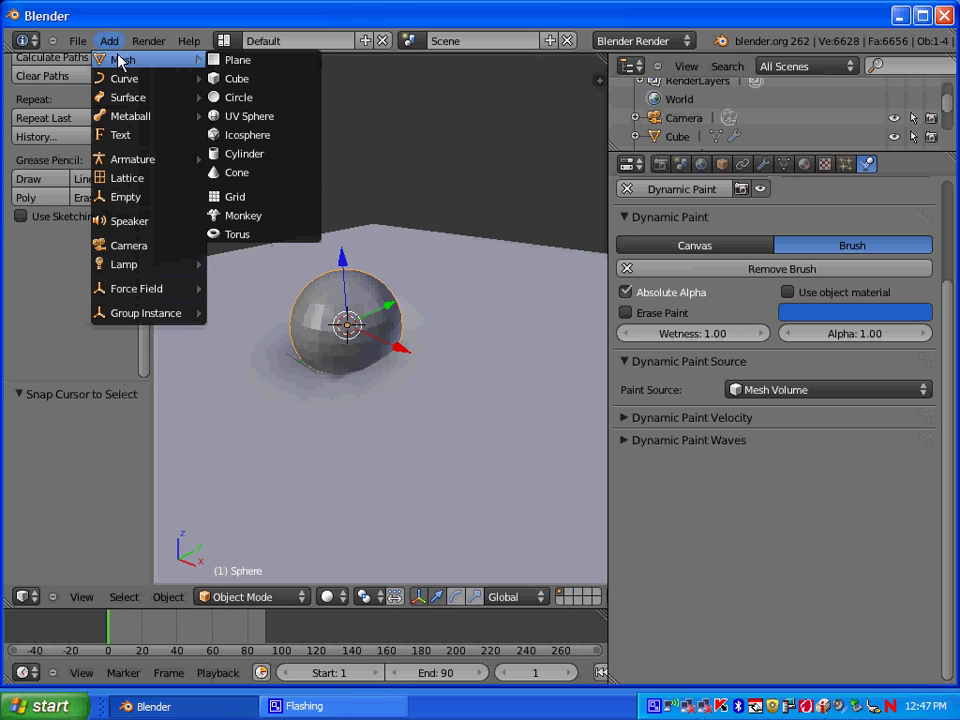
left_click(234, 154)
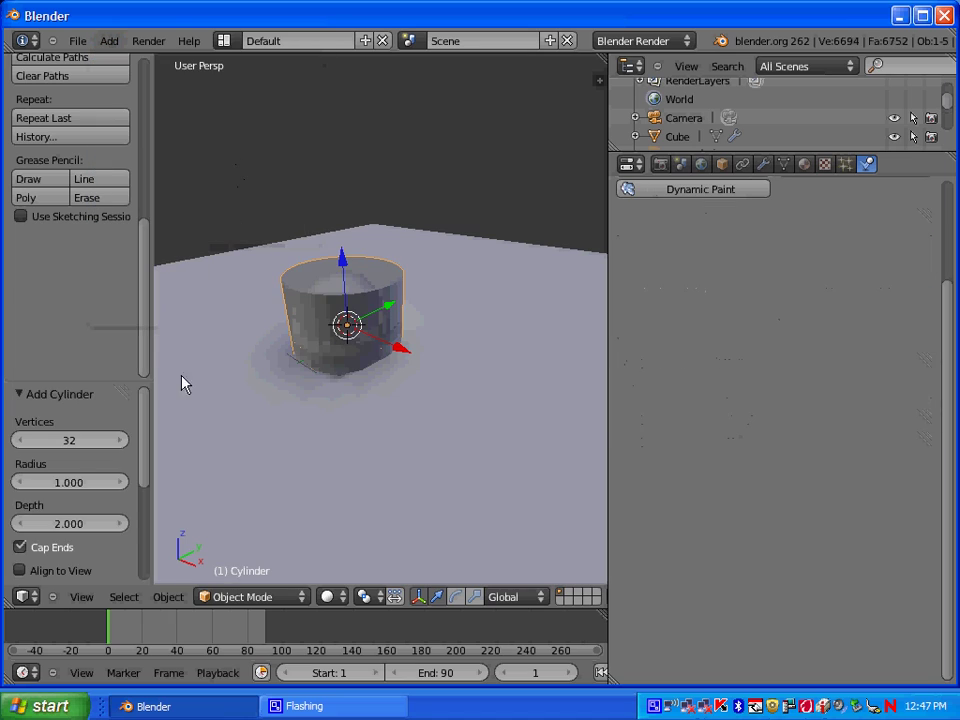
Set the new cylinder's radius to 0.1 (1/10) and its depth to 1
left_click(68, 486)
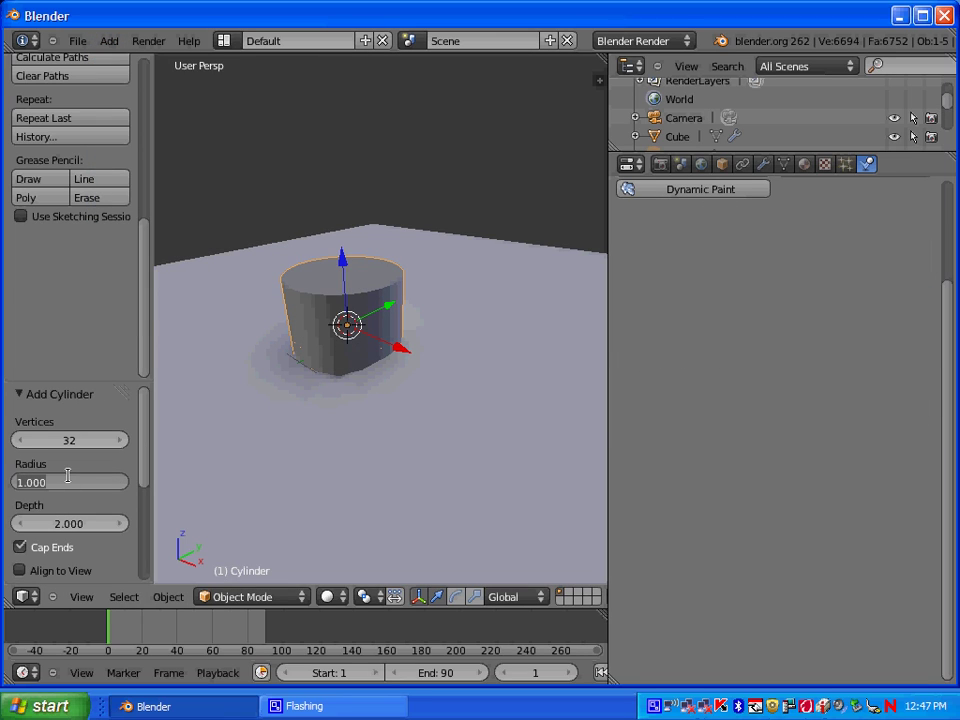
type("1/10")
key("Return")
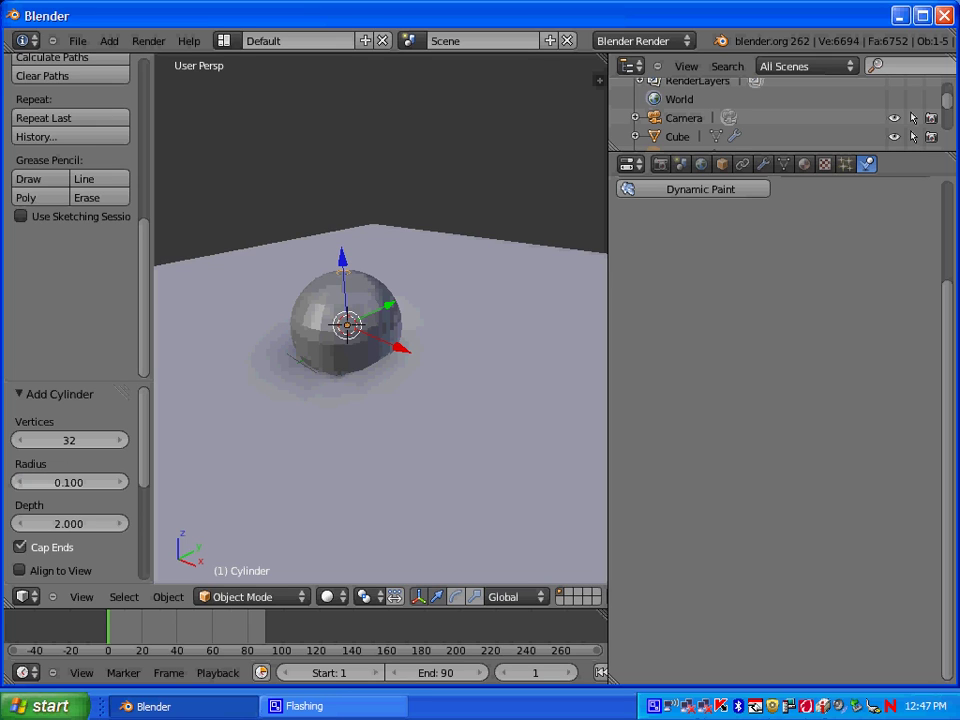
left_click(83, 520)
type("1")
key("Return")
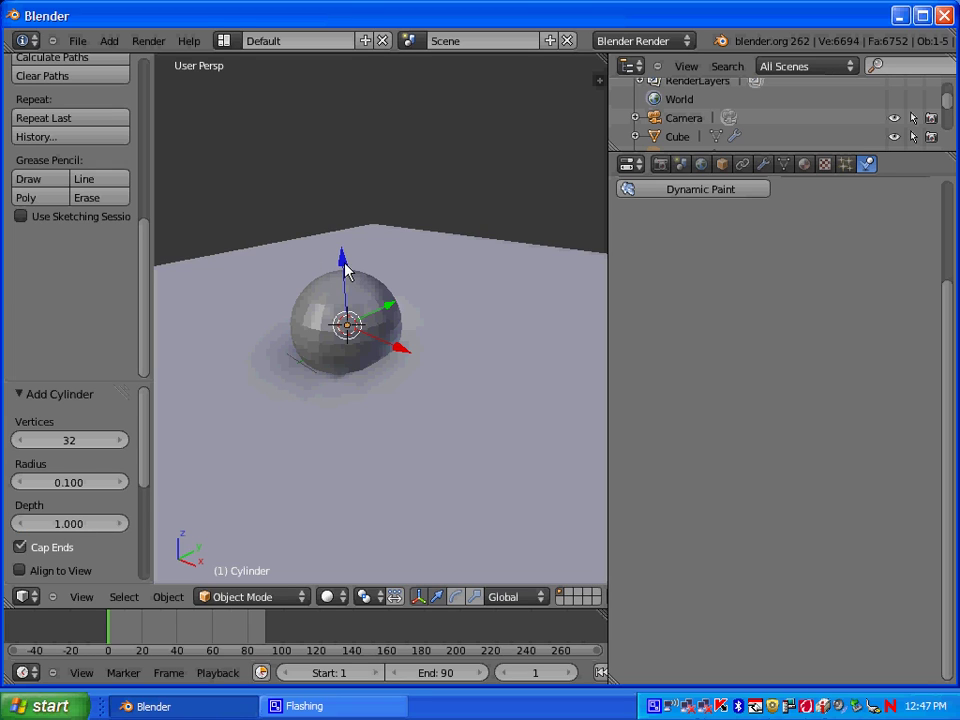
Raise the cylinder about 1 unit along Z so it sticks out of the sphere's top
left_click_drag(346, 262, 346, 214)
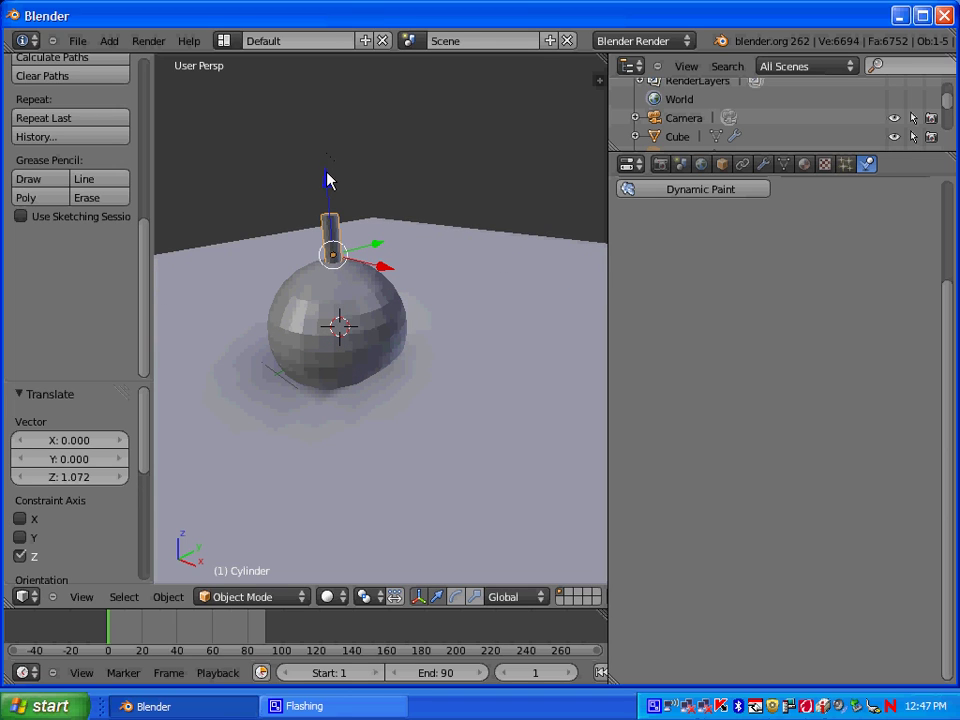
left_click_drag(328, 180, 329, 191)
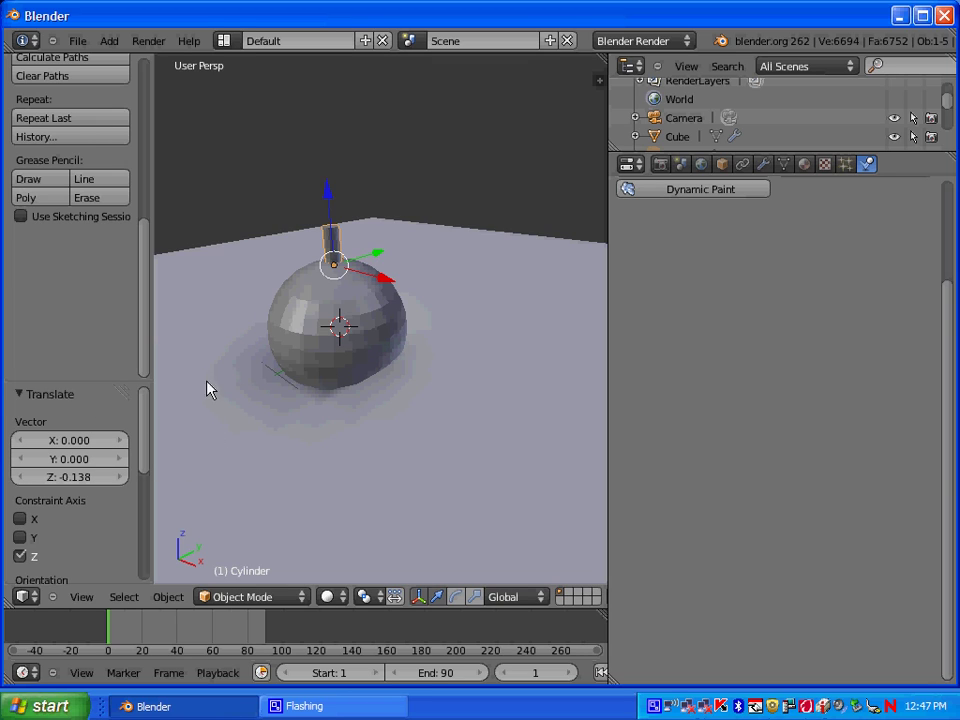
mouse_move(328, 199)
left_mouse_down()
mouse_move(326, 150)
mouse_move(323, 198)
left_mouse_up()
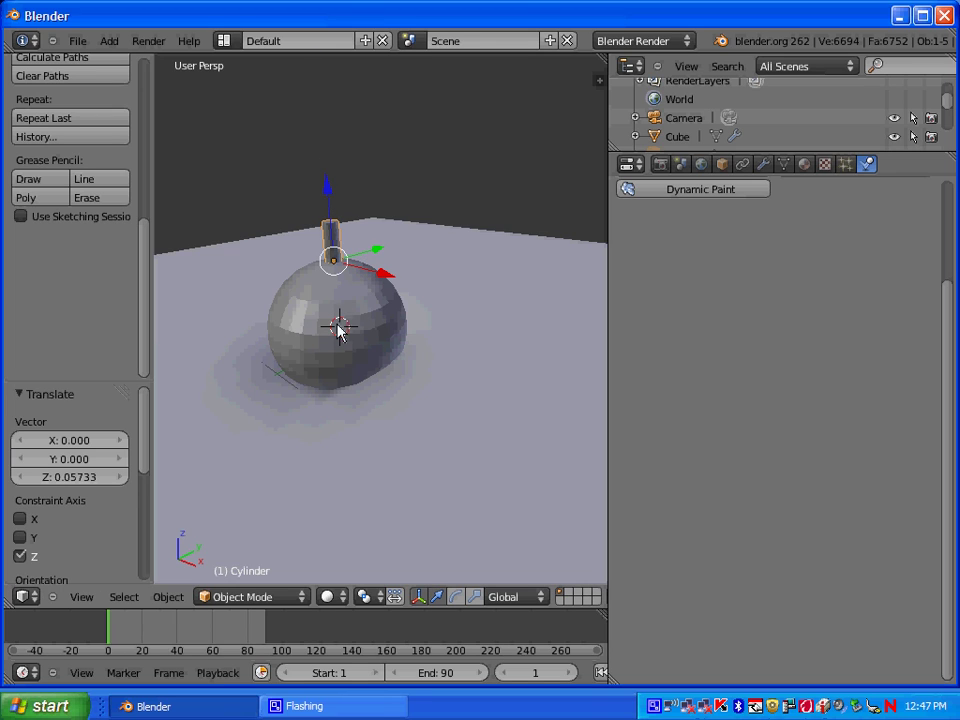
Parent the cylinder to the sphere with the Object parent type
right_click(328, 250)
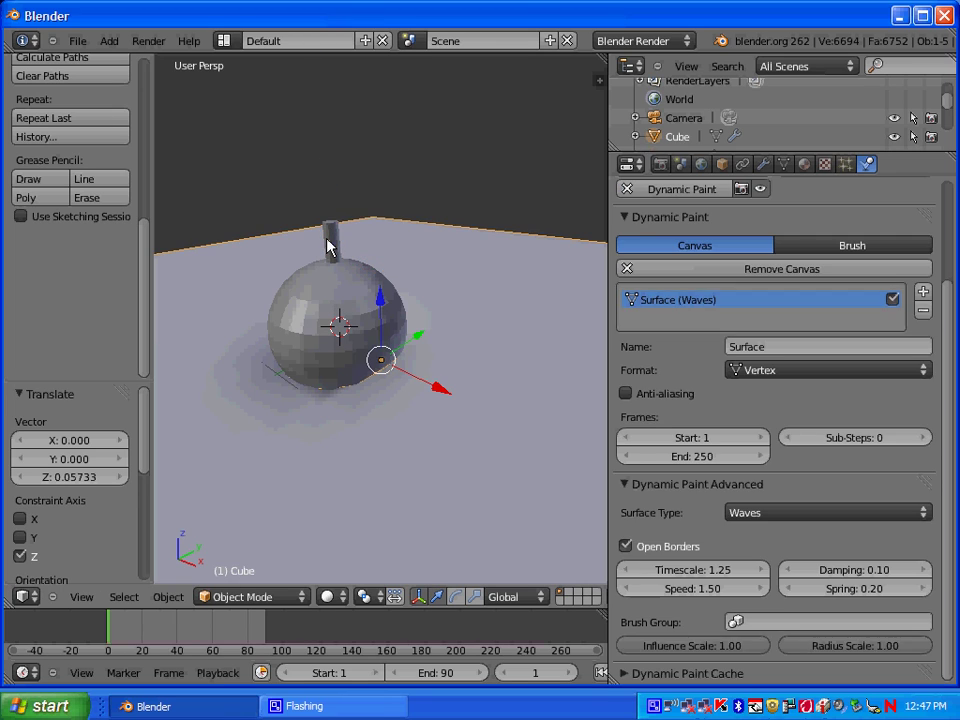
right_click(328, 248)
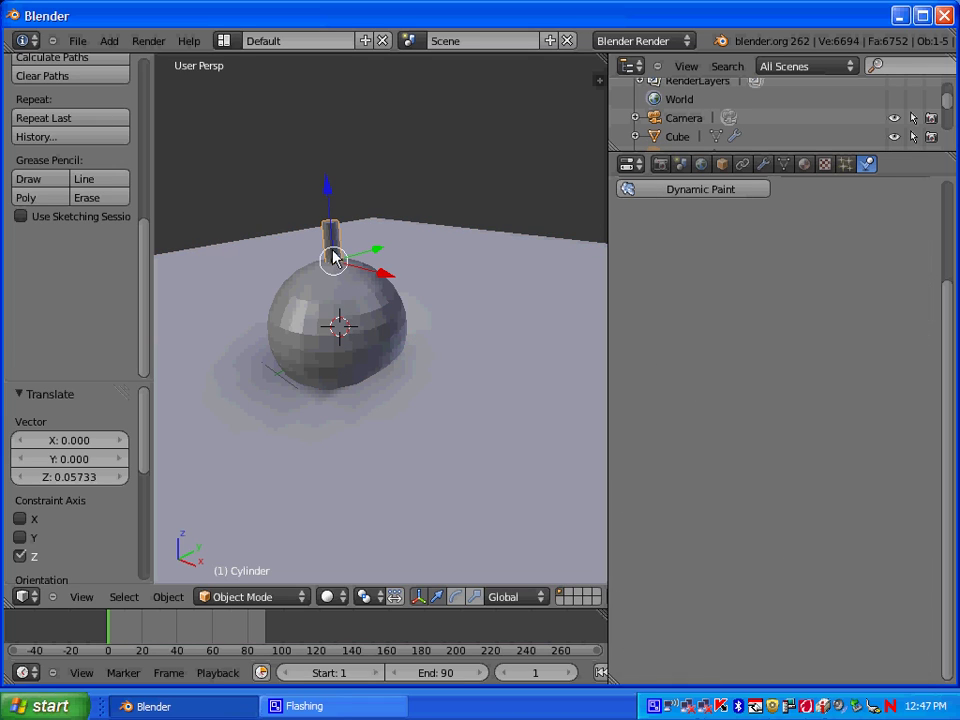
right_click(338, 325)
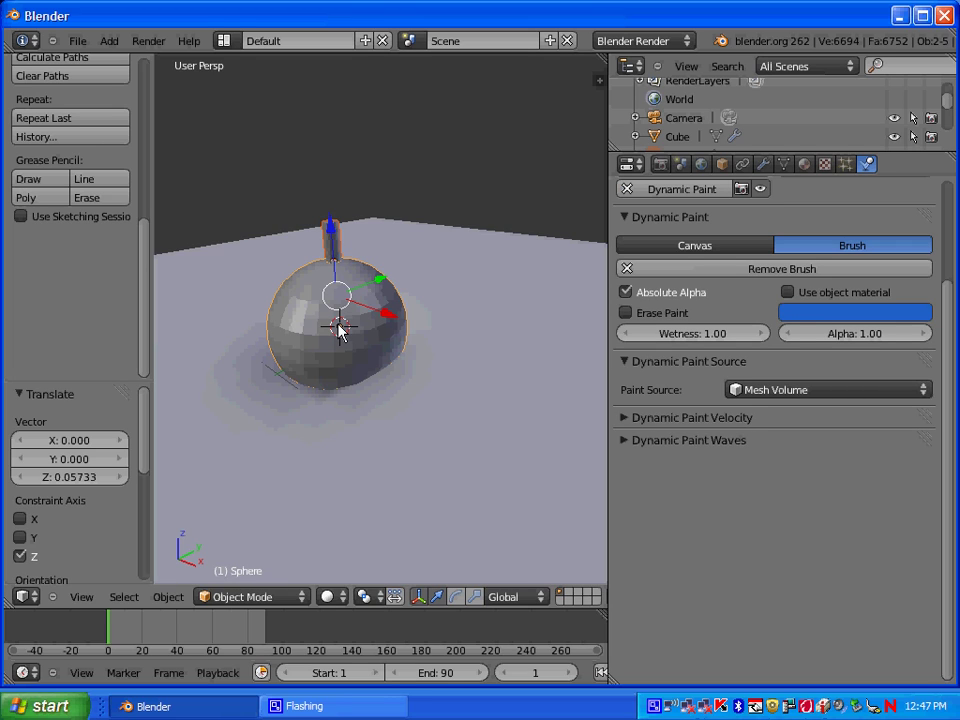
key("Num_Lock")
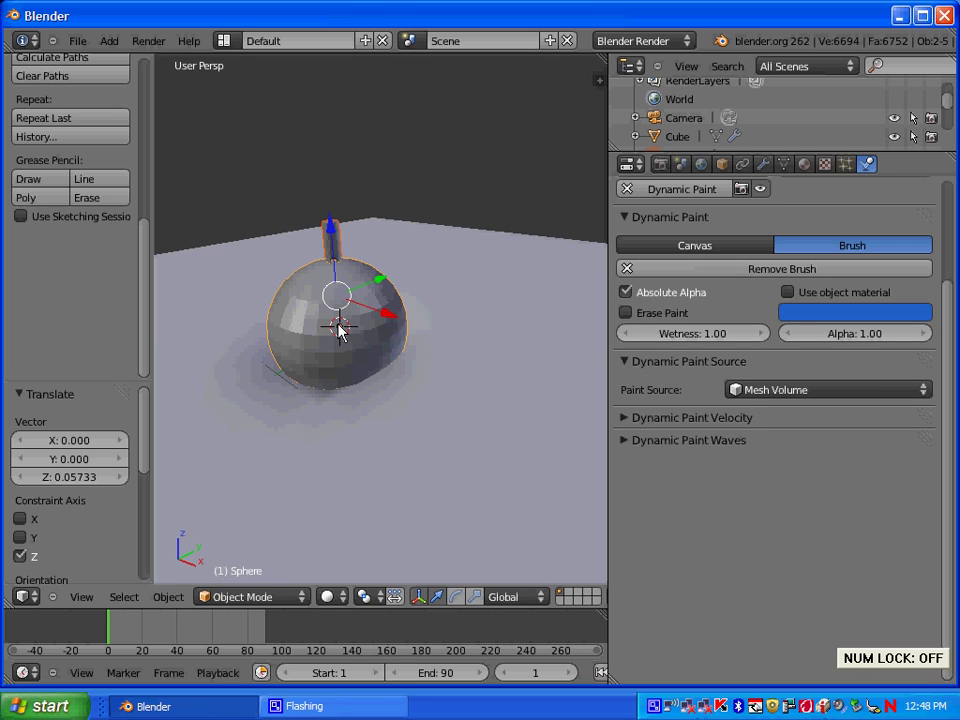
key("ctrl+p")
key("ctrl+p")
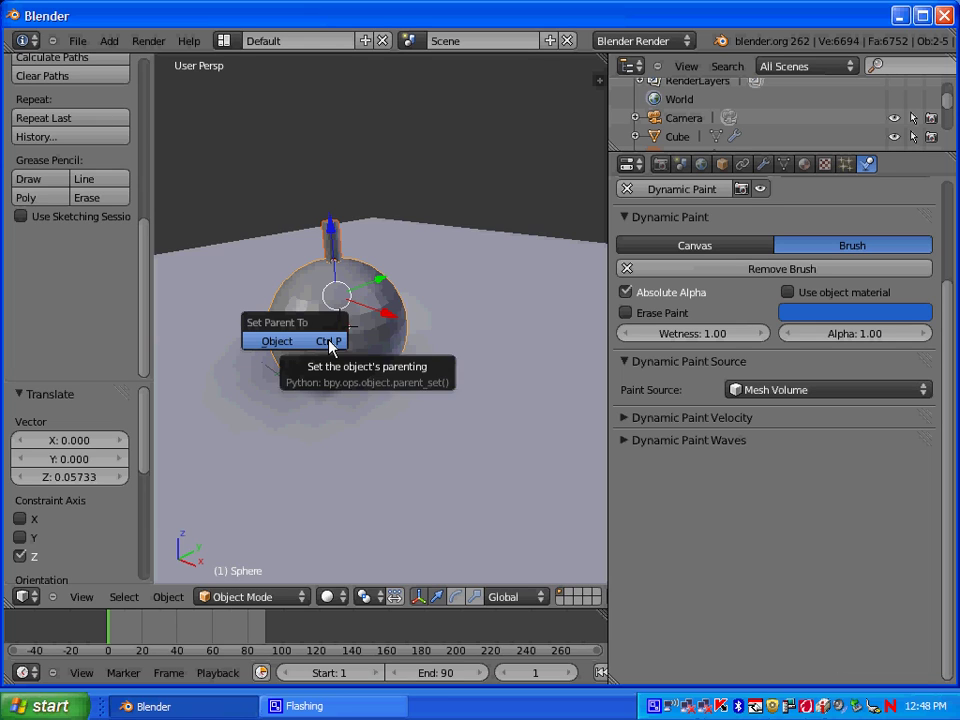
left_click(320, 342)
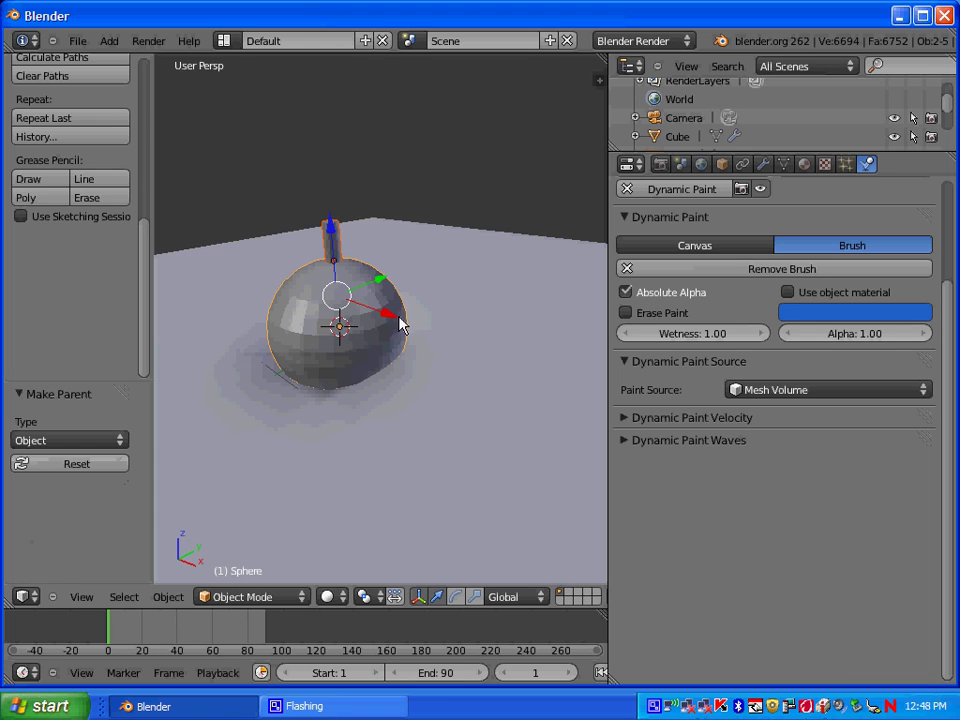
Lower the sphere together with its cylinder about 0.14 units along Z
scroll(396, 321, "down", 2)
mouse_move(347, 238)
left_mouse_down()
mouse_move(344, 205)
mouse_move(348, 262)
left_mouse_up()
scroll(370, 405, "down", 3)
middle_click_drag(370, 405, 456, 516)
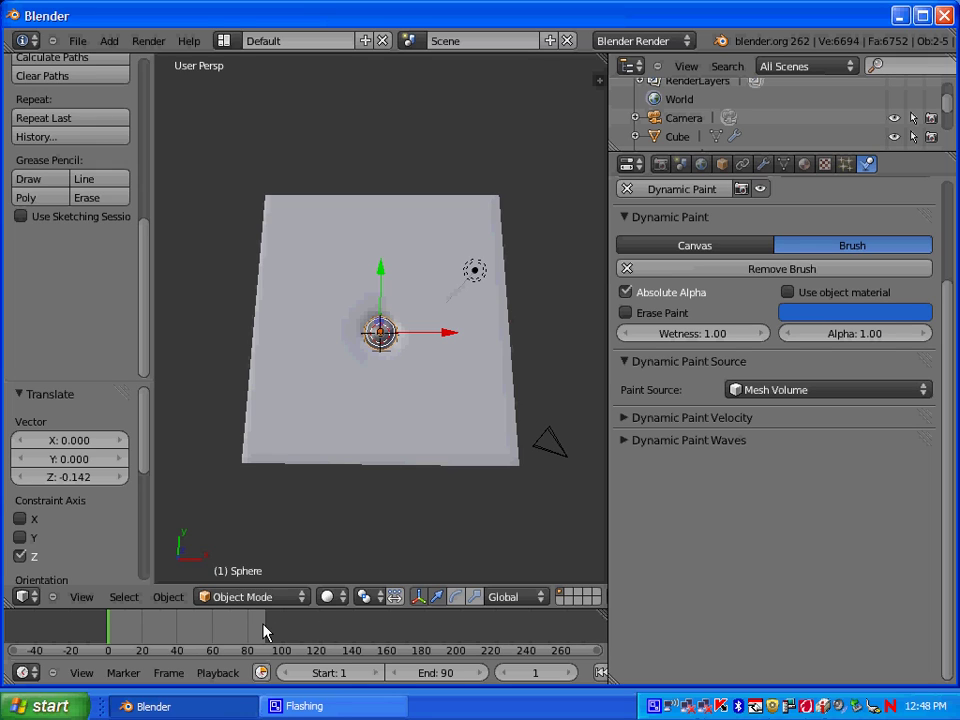
Keep the timeline's end frame at 90 and place the current frame at 1
left_click(449, 676)
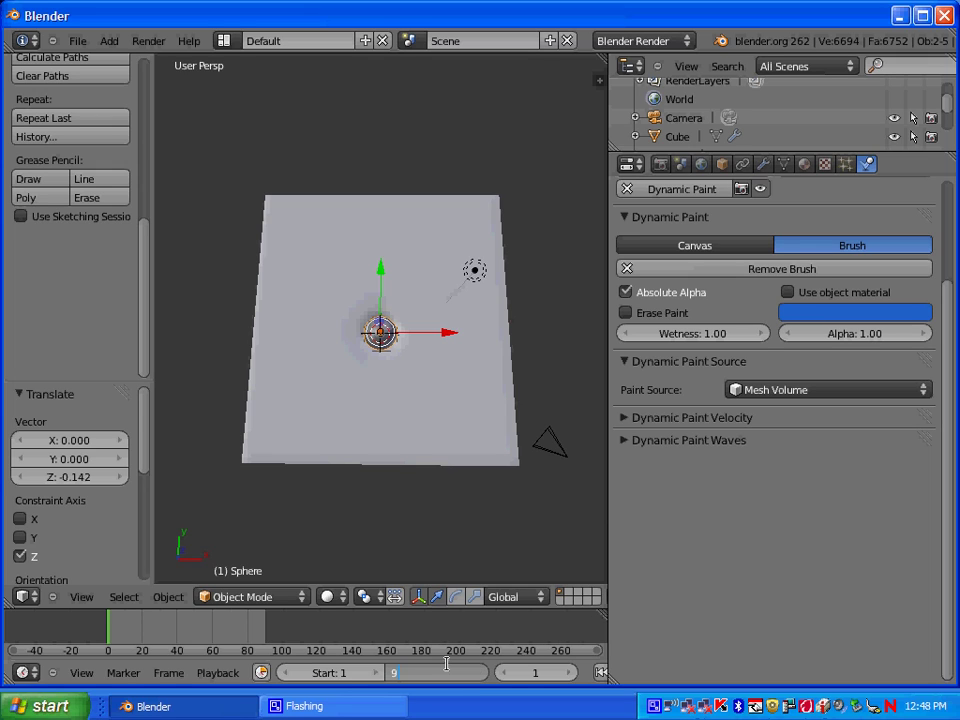
key("Return")
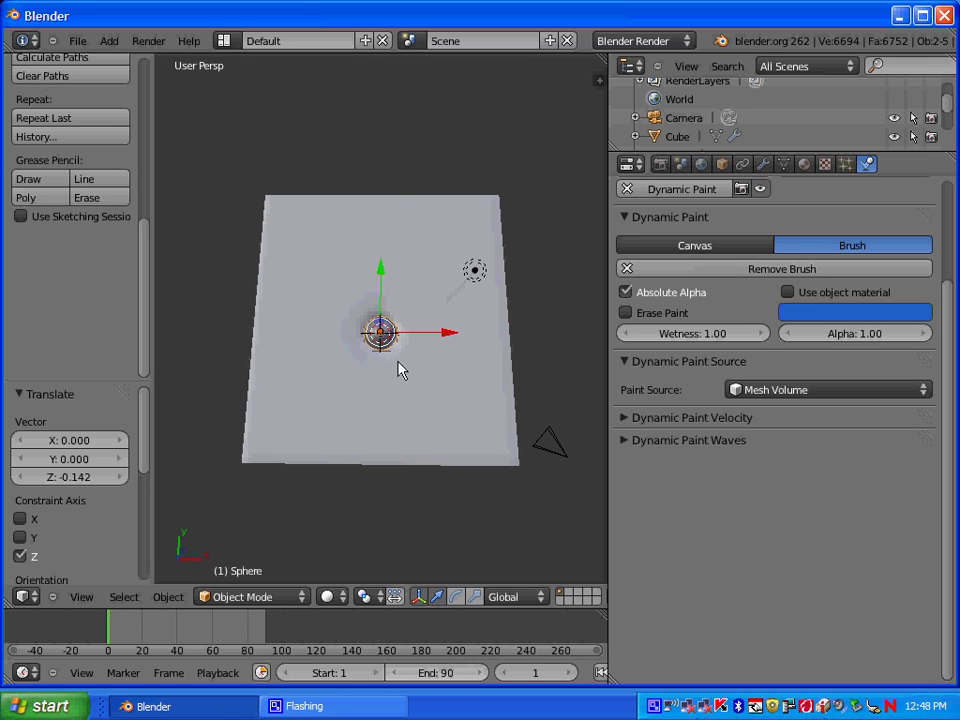
left_click(126, 632)
left_click(110, 630)
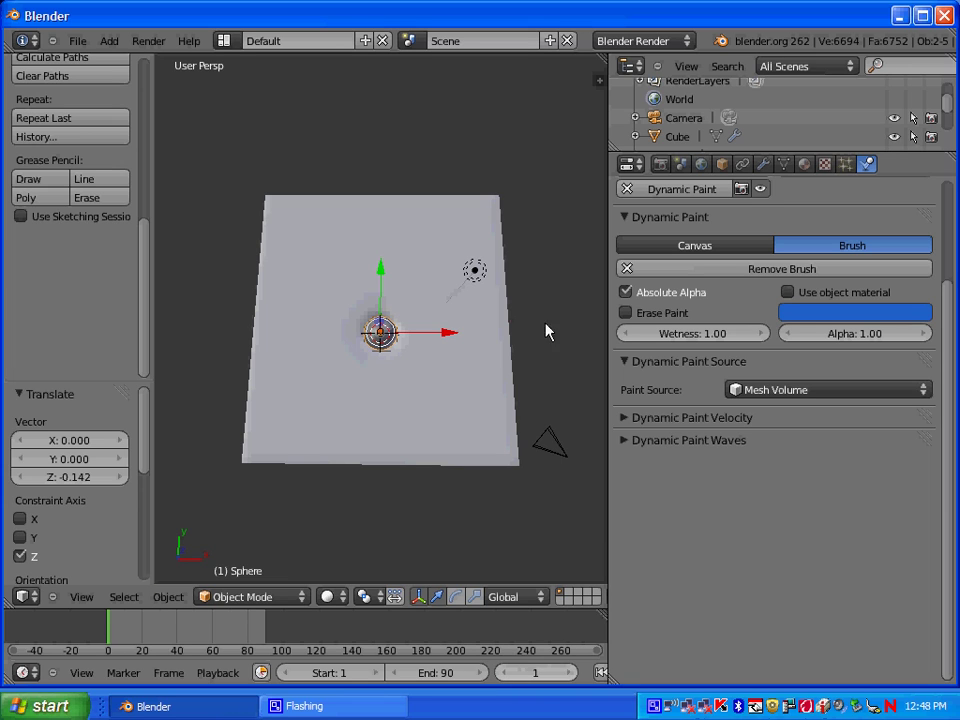
Raise the sphere and cylinder slightly along Z and insert a keyframe for them at frame 1
middle_click_drag(390, 345, 252, 189)
scroll(340, 283, "up", 5)
middle_click_drag(340, 283, 364, 250)
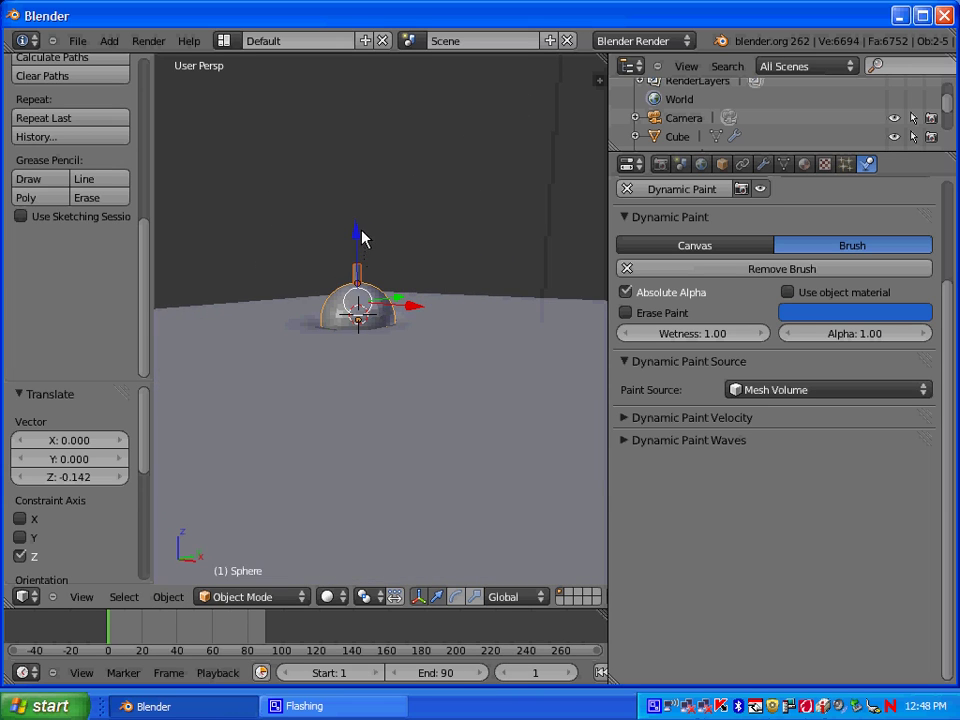
left_click_drag(358, 236, 358, 229)
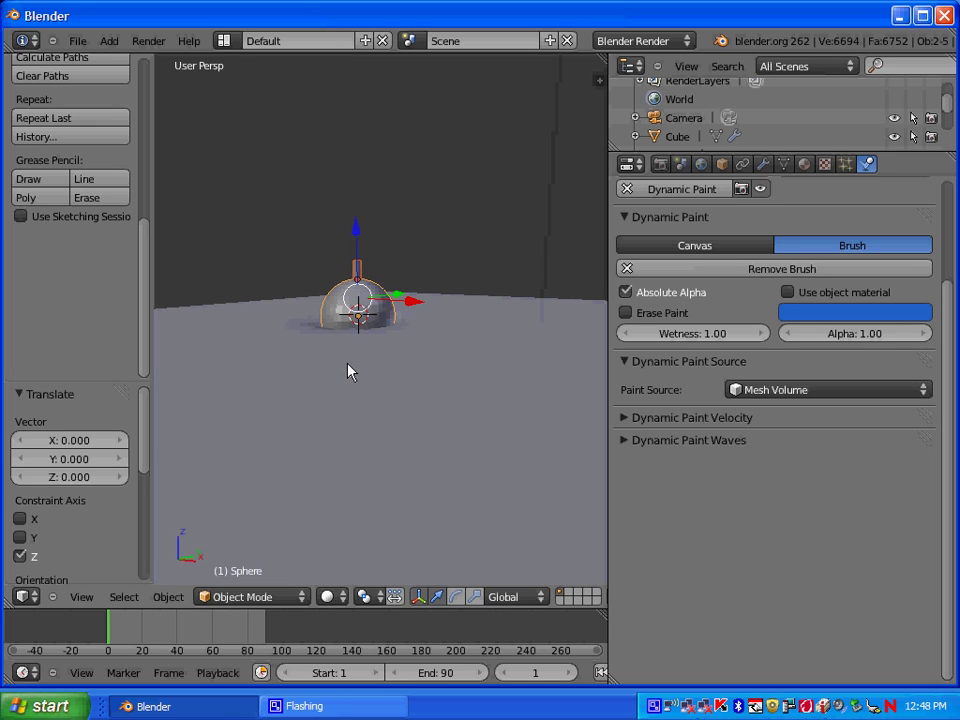
key("i")
left_click(362, 334)
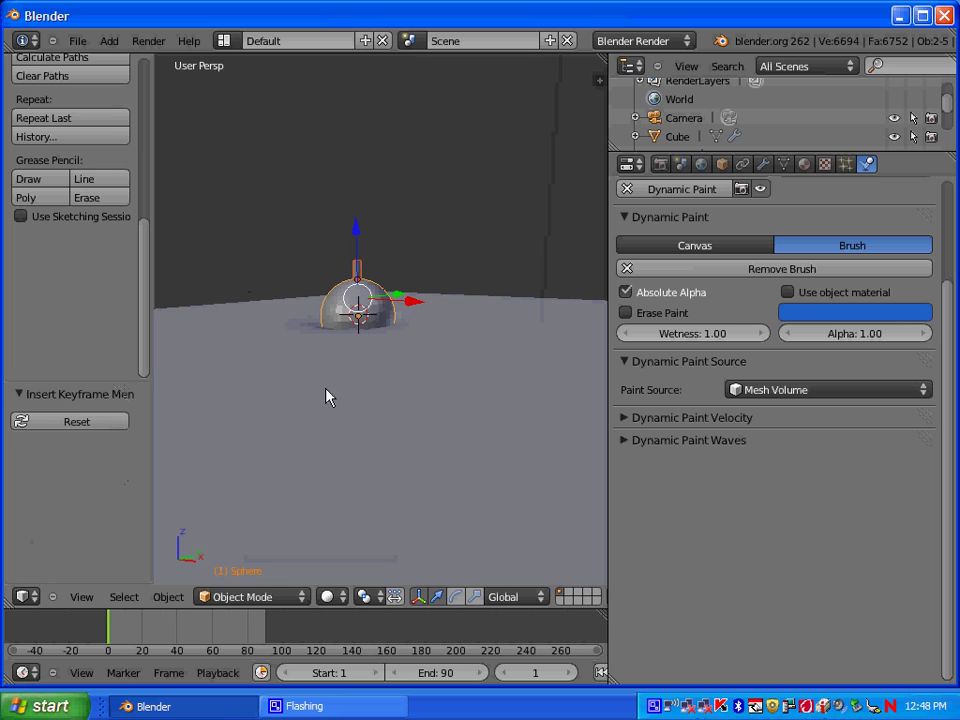
At frame 10, lower the sphere and cylinder about 0.74 units along Z and insert a location keyframe
left_click(124, 626)
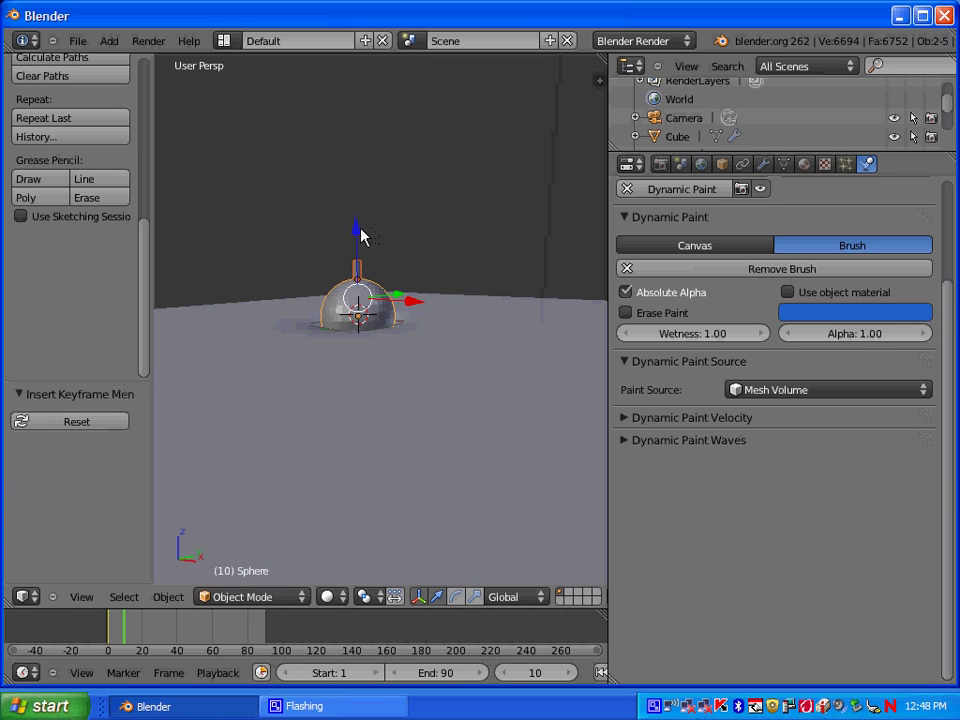
left_click_drag(358, 236, 358, 259)
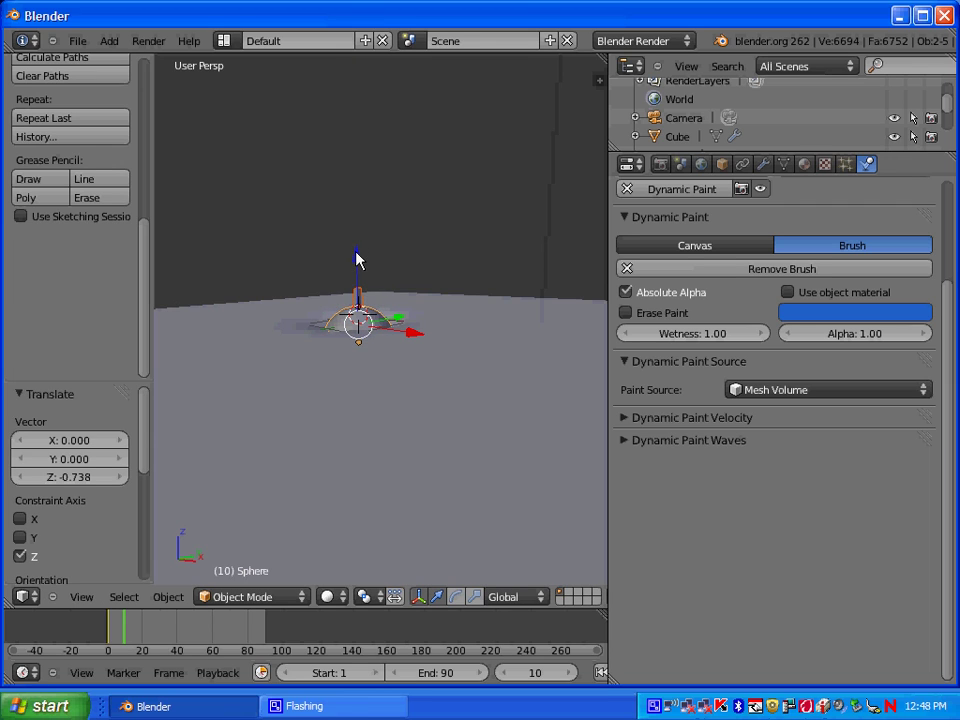
key("i")
left_click(358, 257)
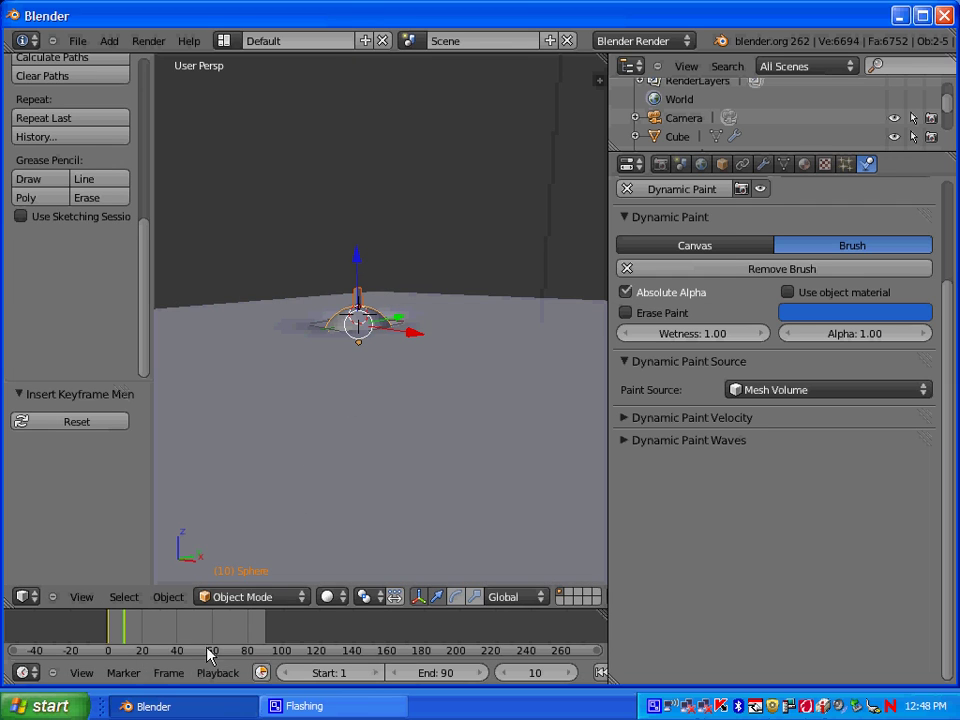
At frame 15, raise the sphere and cylinder about 0.76 units along Z and insert a location keyframe
left_click(568, 673)
left_click(568, 673)
left_click(568, 673)
left_click(568, 673)
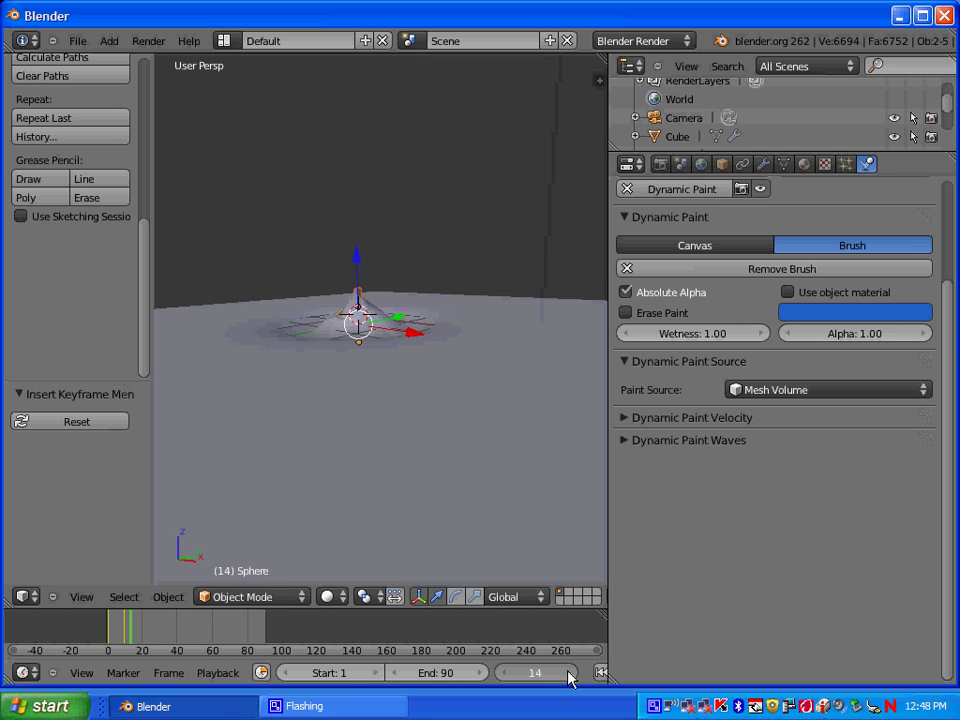
left_click(568, 673)
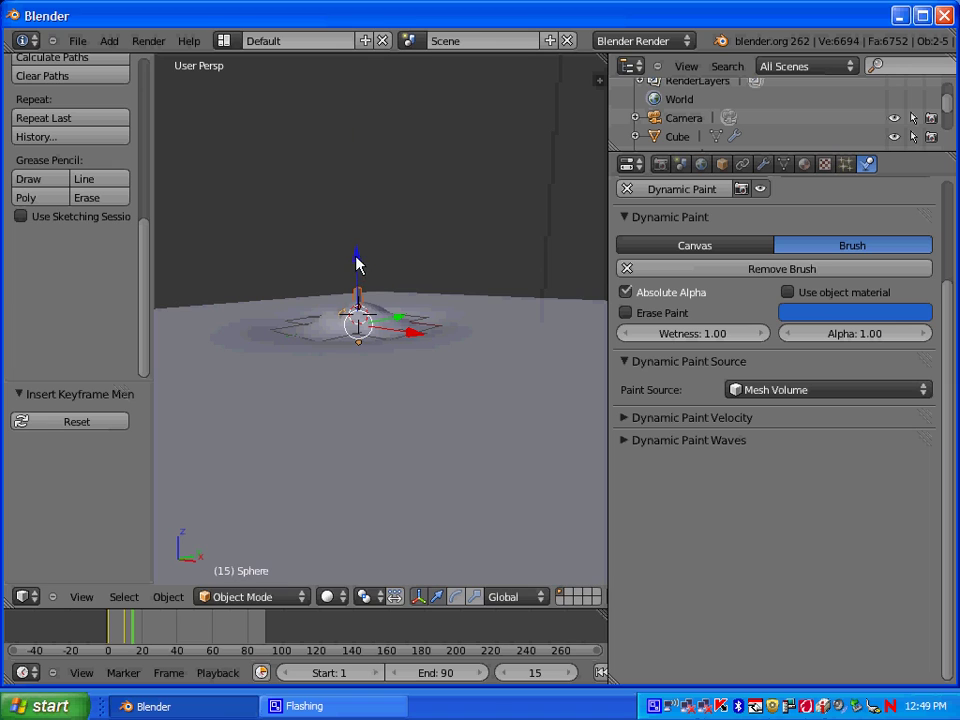
left_click_drag(357, 263, 356, 232)
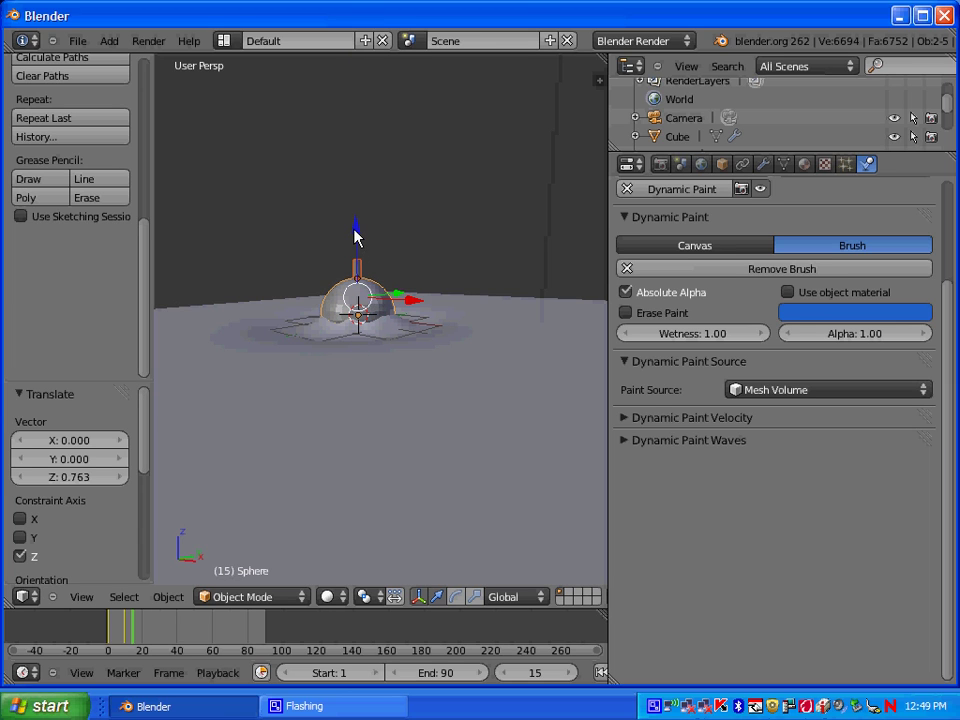
key("i")
left_click(357, 236)
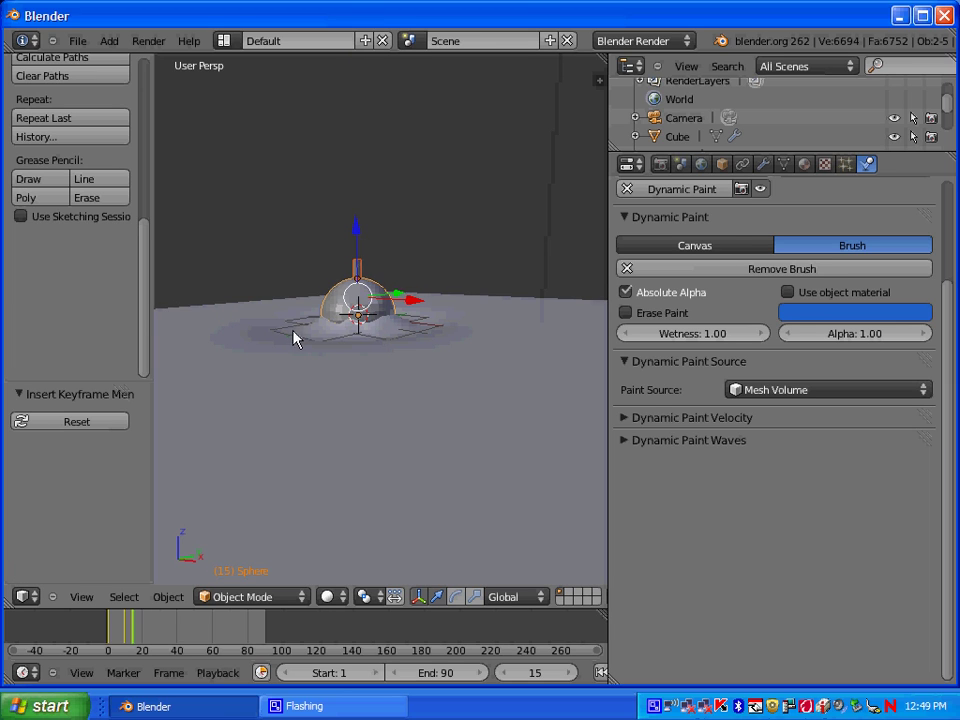
Play the animation to preview the sphere's motion and waves across the whole slab, and stop playback
scroll(315, 349, "down", 5)
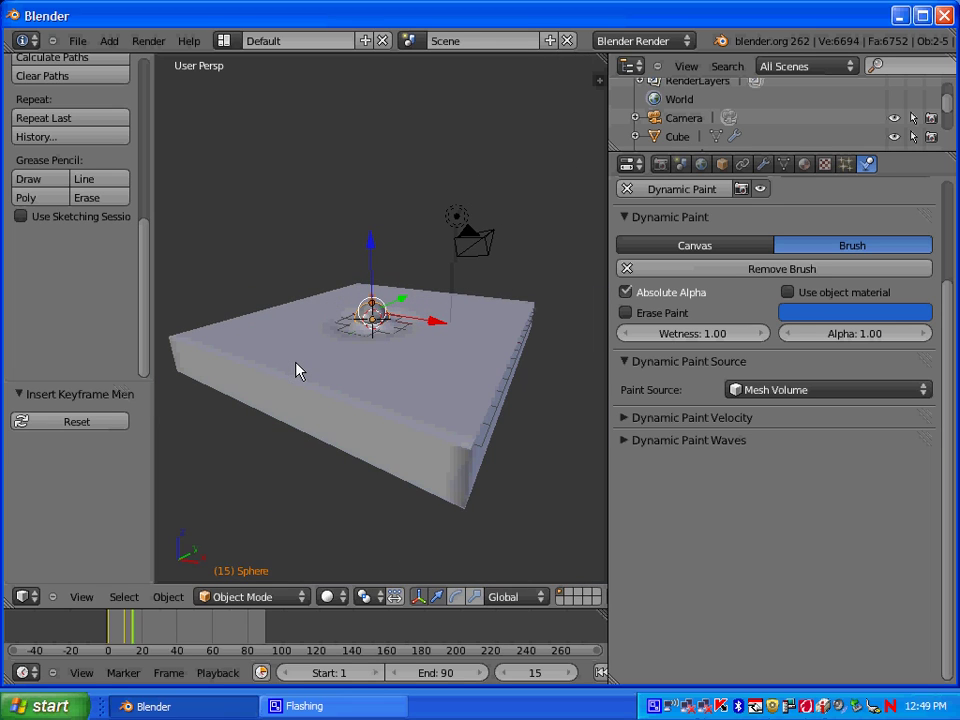
key("alt+a")
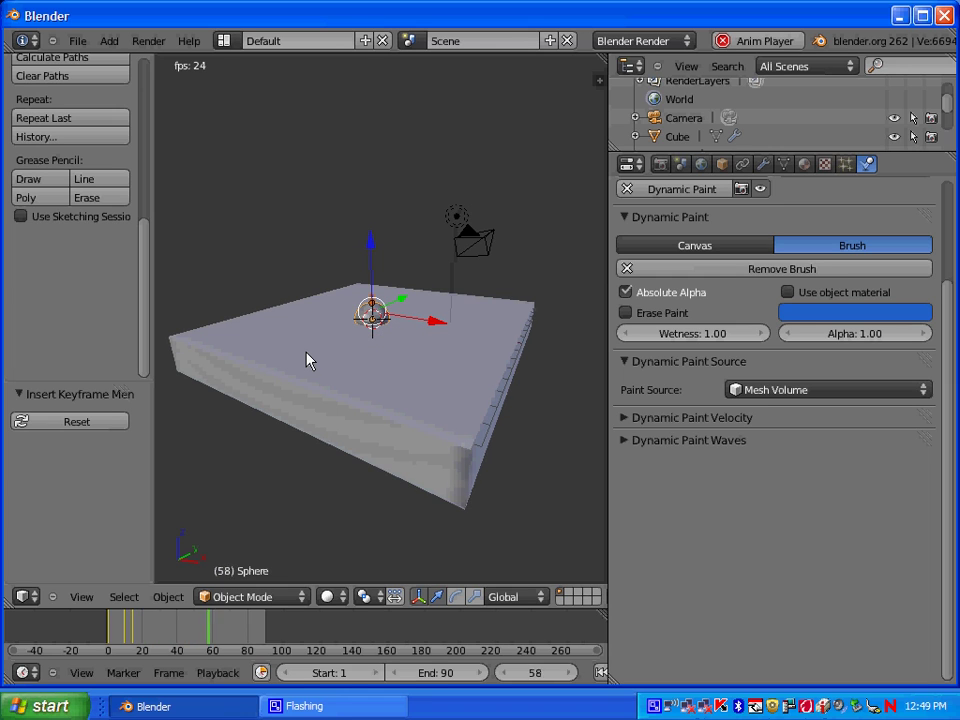
key("Escape")
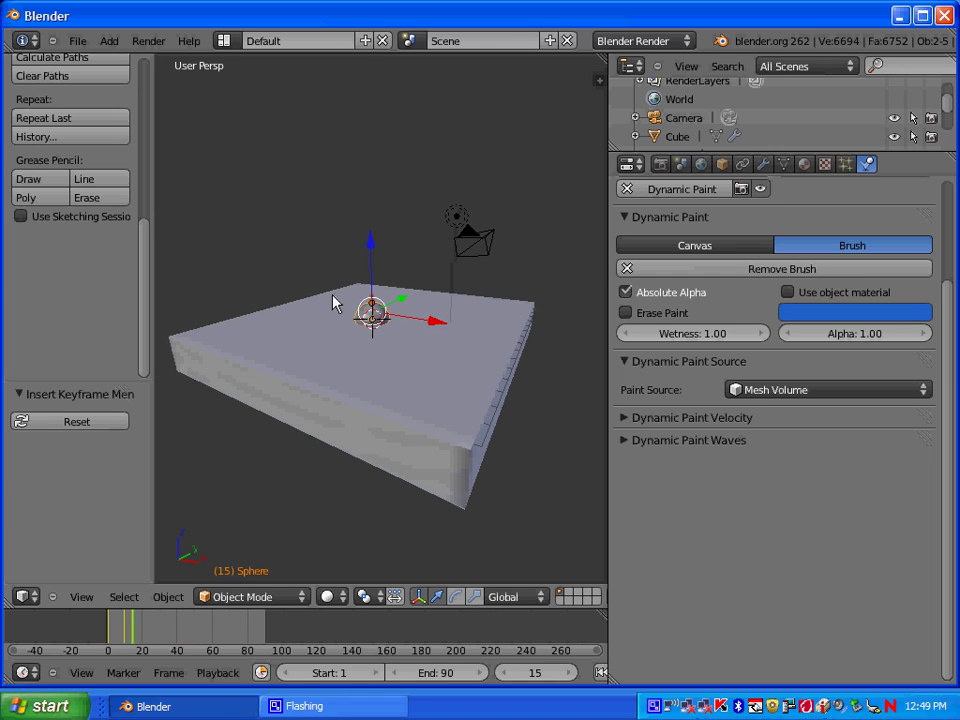
At frame 20, move the sphere to the slab's +X, -Y corner, about 5.47 units along negative Y, and insert a location keyframe
middle_click_drag(333, 301, 402, 450)
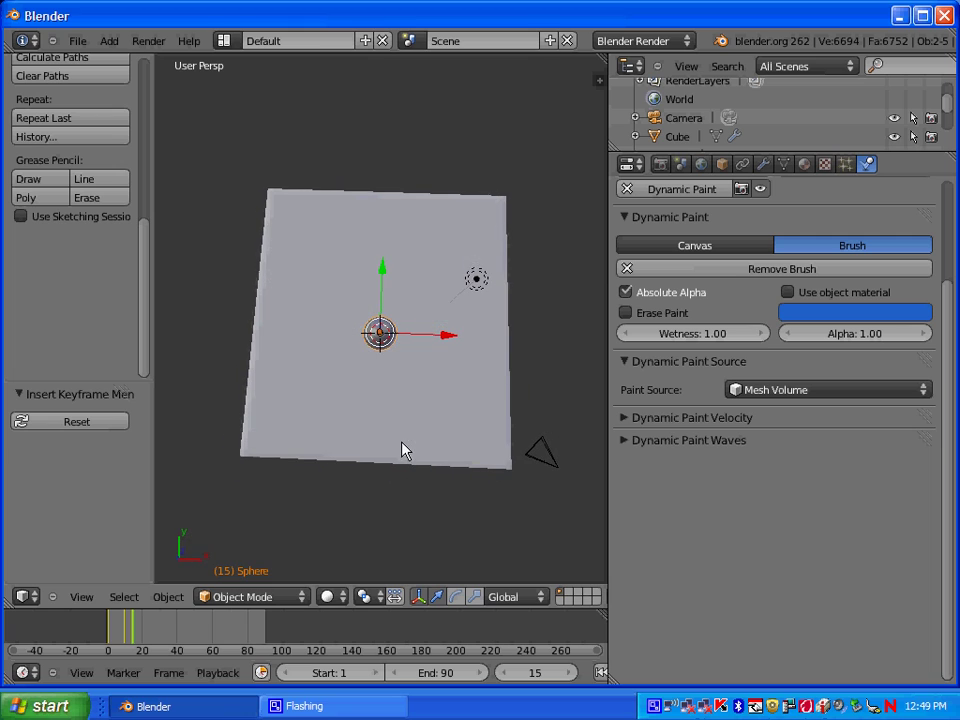
left_click(142, 634)
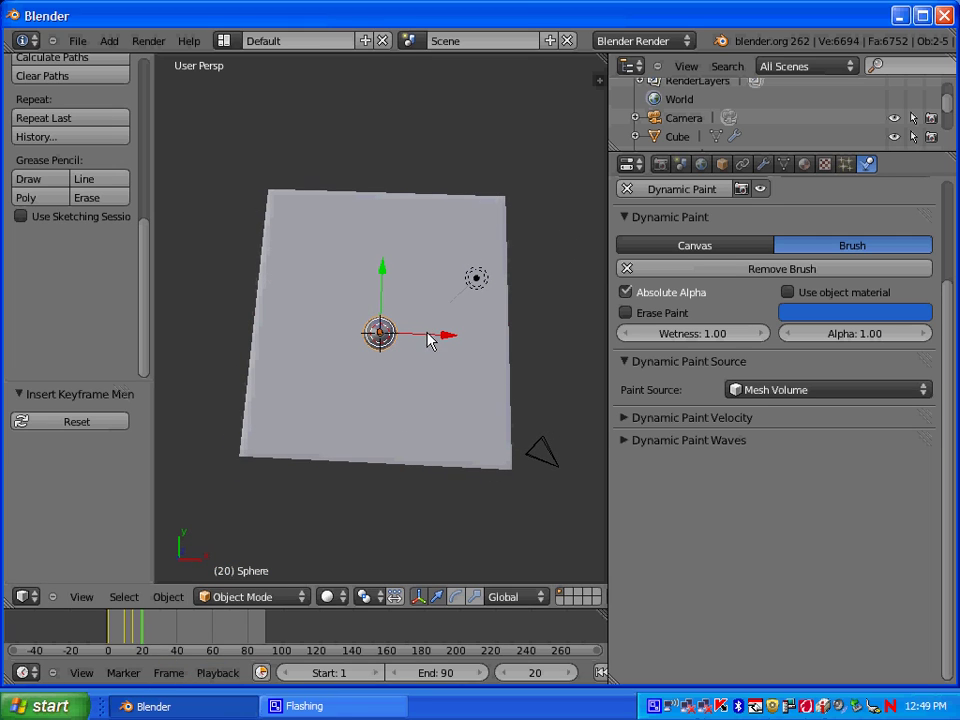
key("g")
key("x")
left_click(522, 355)
left_click_drag(476, 273, 477, 378)
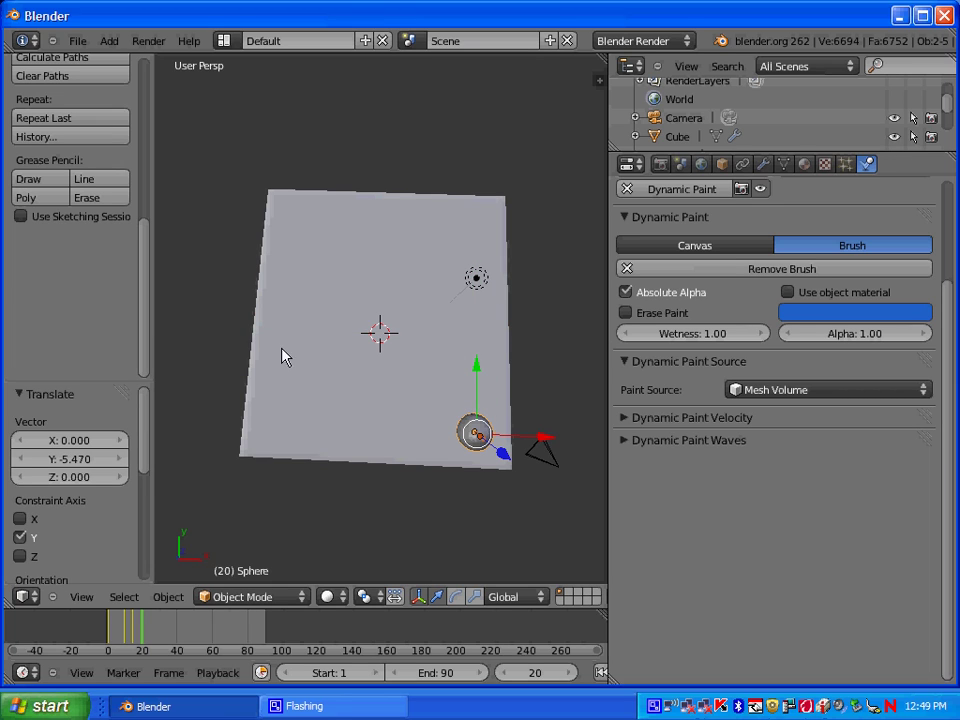
key("i")
left_click(440, 362)
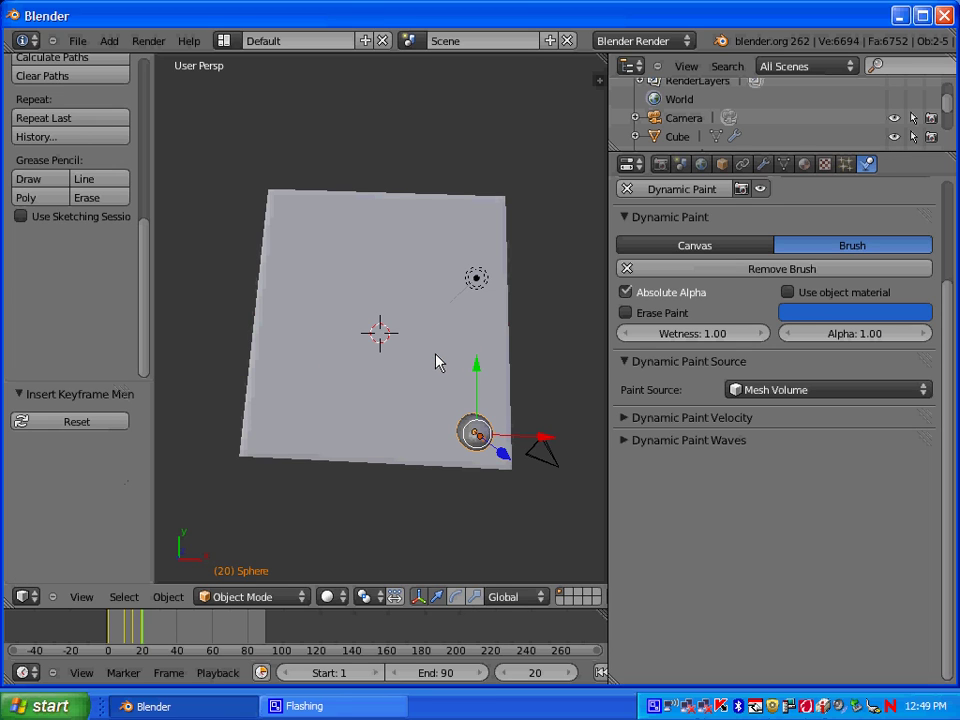
mouse_move(530, 444)
left_mouse_down()
mouse_move(506, 443)
mouse_move(536, 446)
left_mouse_up()
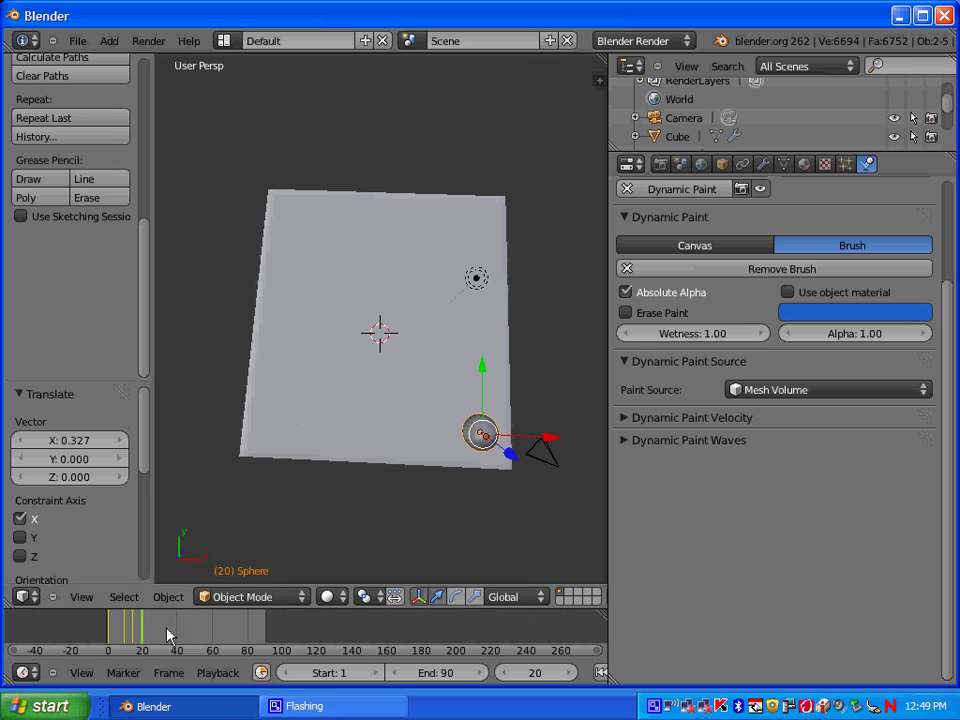
At frame 30, move the sphere to the diagonally opposite corner, about 12.53 units along Y, lower it about 0.51 along Z, and keyframe its location
left_click(161, 632)
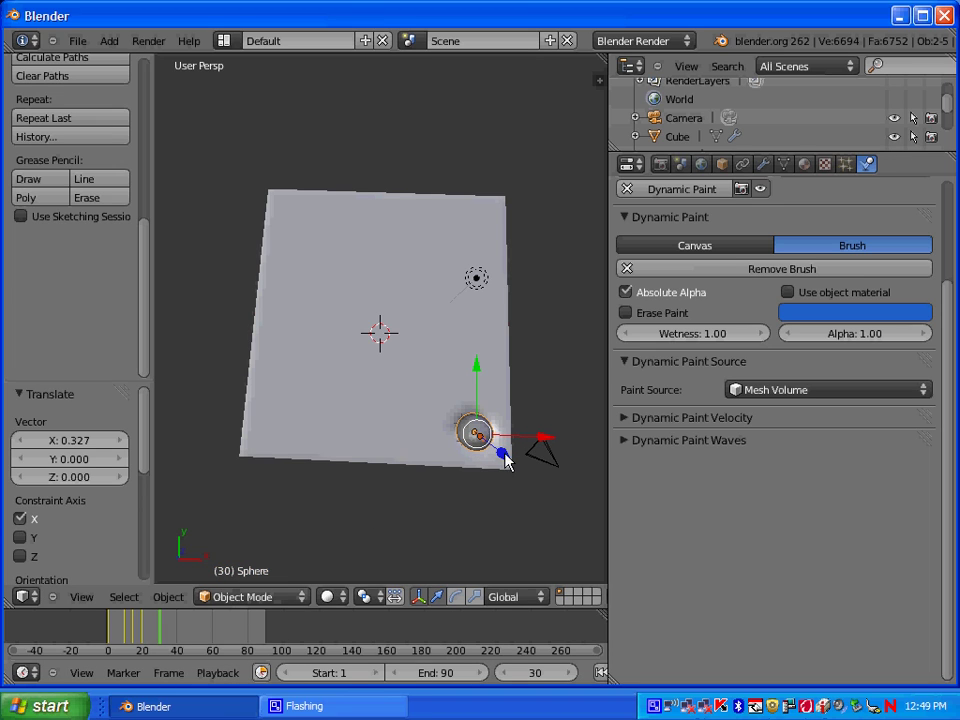
left_click_drag(533, 439, 326, 425)
left_click_drag(285, 379, 289, 158)
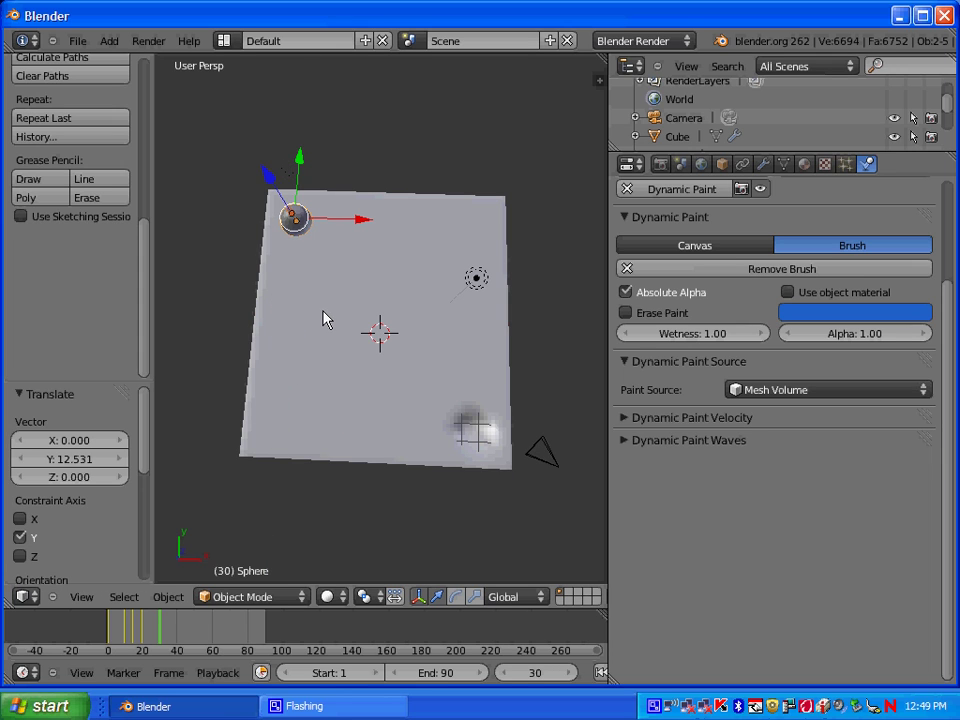
middle_click_drag(285, 394, 311, 280)
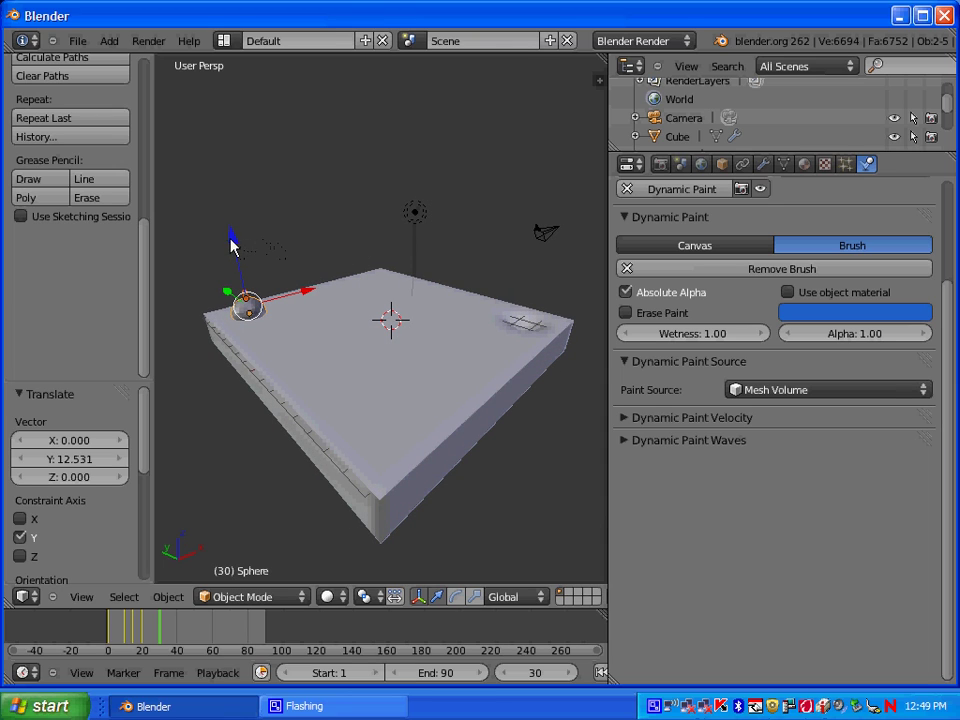
left_click_drag(237, 247, 237, 252)
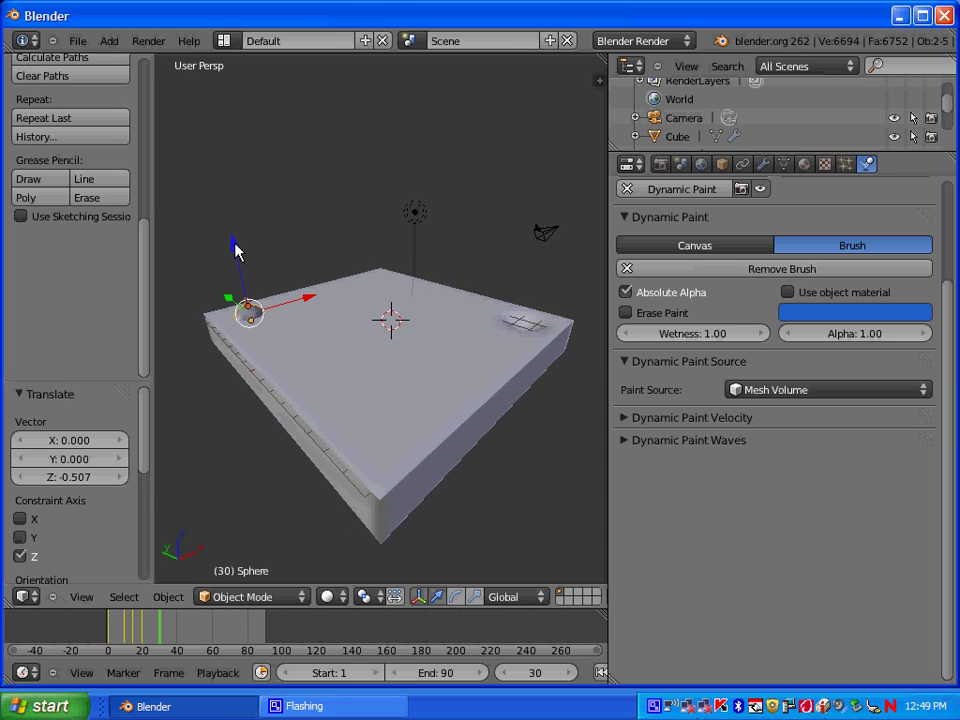
key("i")
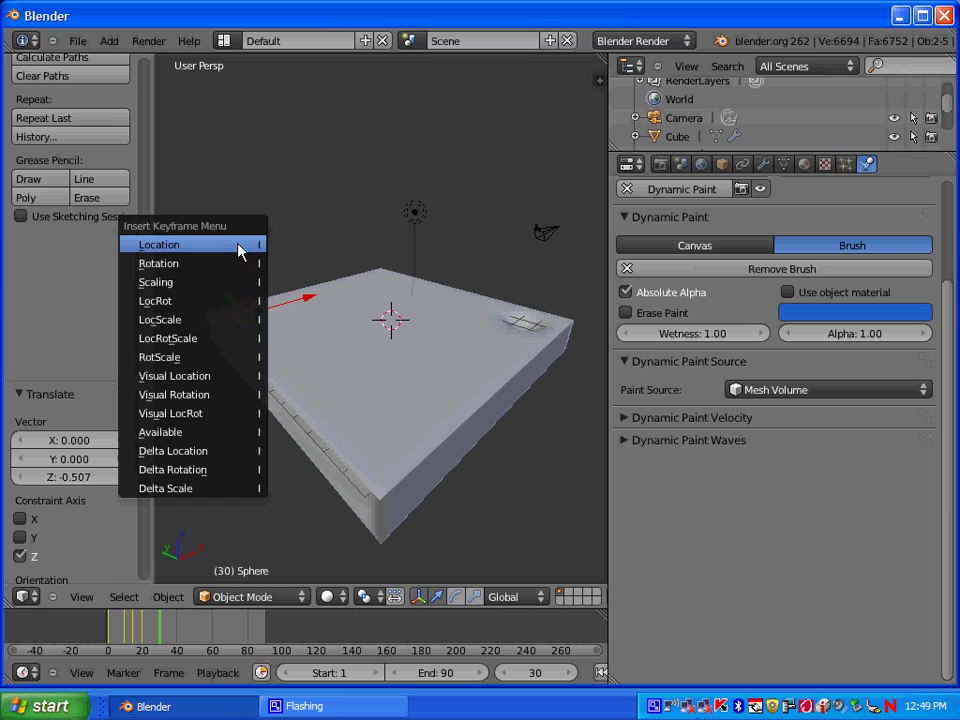
left_click(240, 248)
At frame 39, move the sphere about 12.48 units along negative Y to the adjacent corner, raise it along Z, and keyframe its location
middle_click_drag(456, 404, 354, 538)
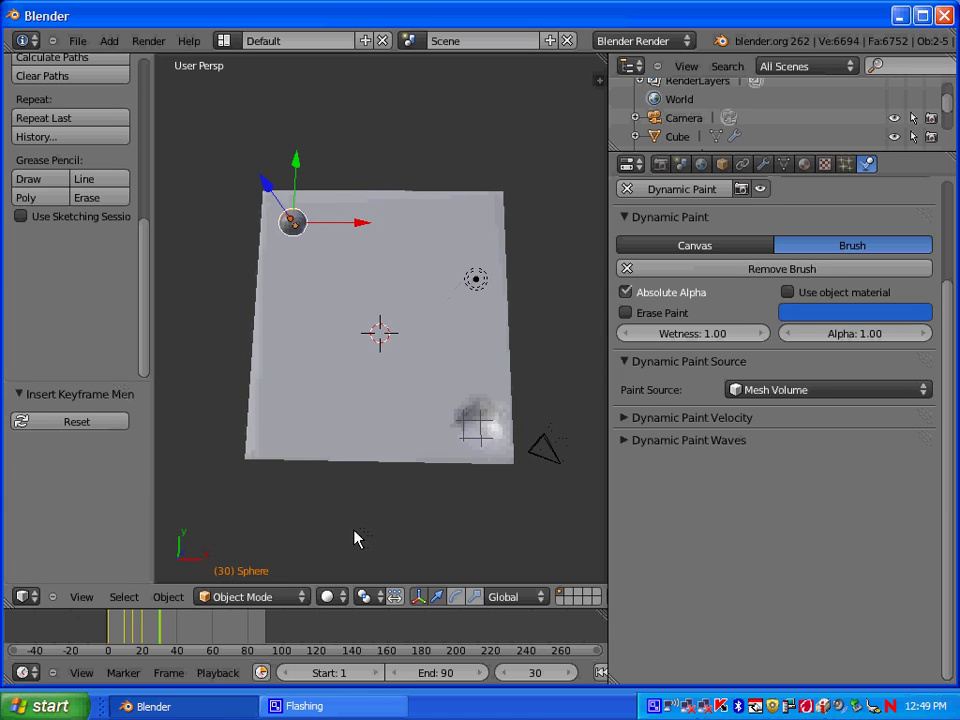
left_click(177, 631)
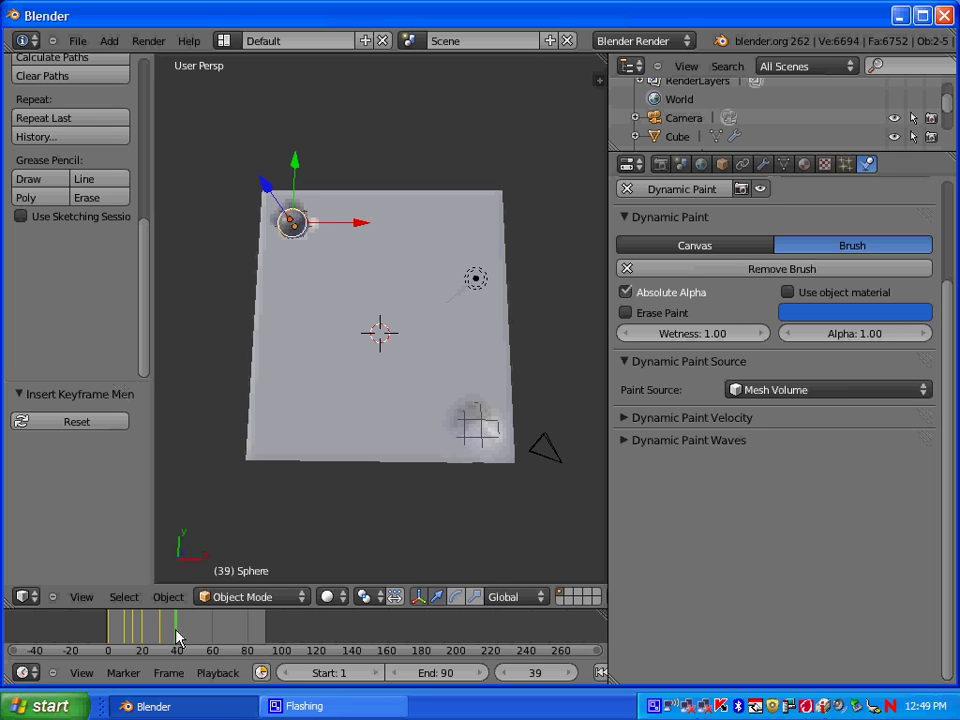
key("g")
key("y")
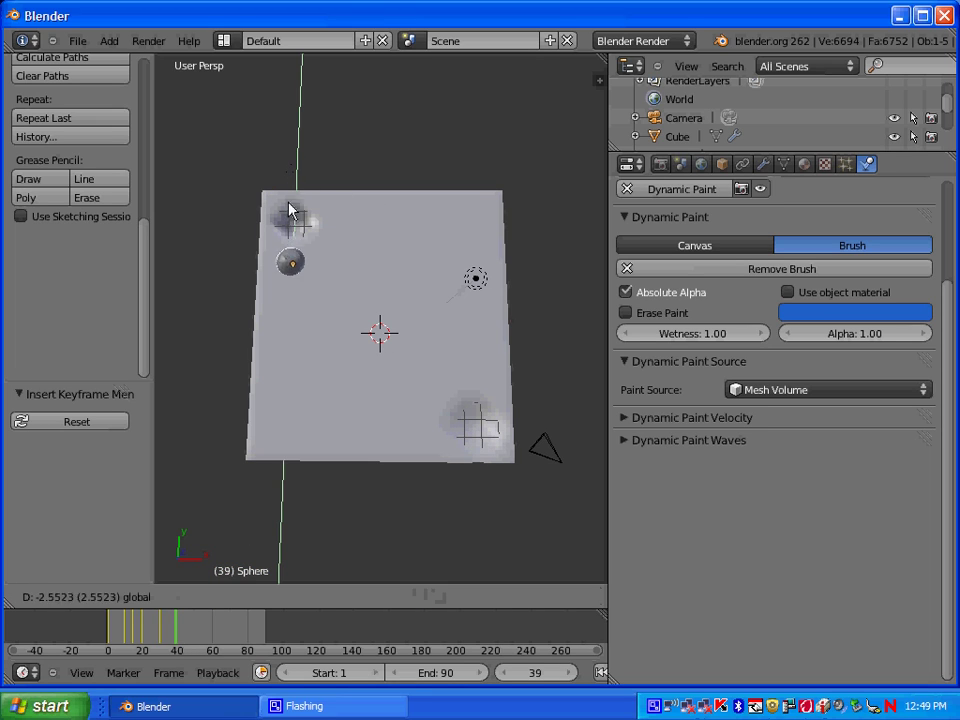
left_click(293, 360)
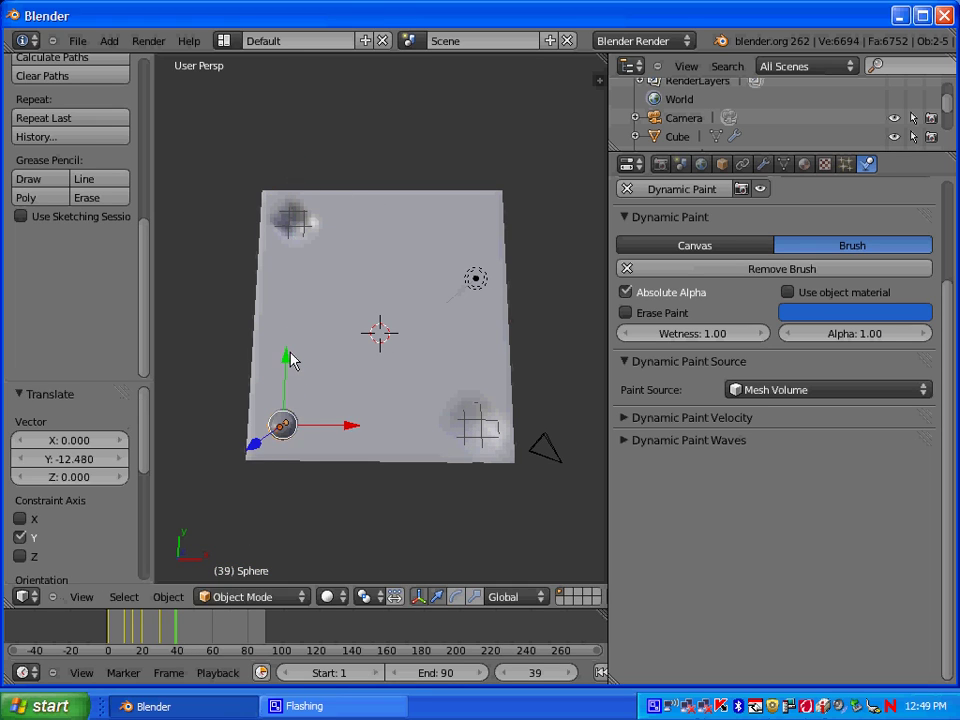
middle_click_drag(291, 469, 296, 336)
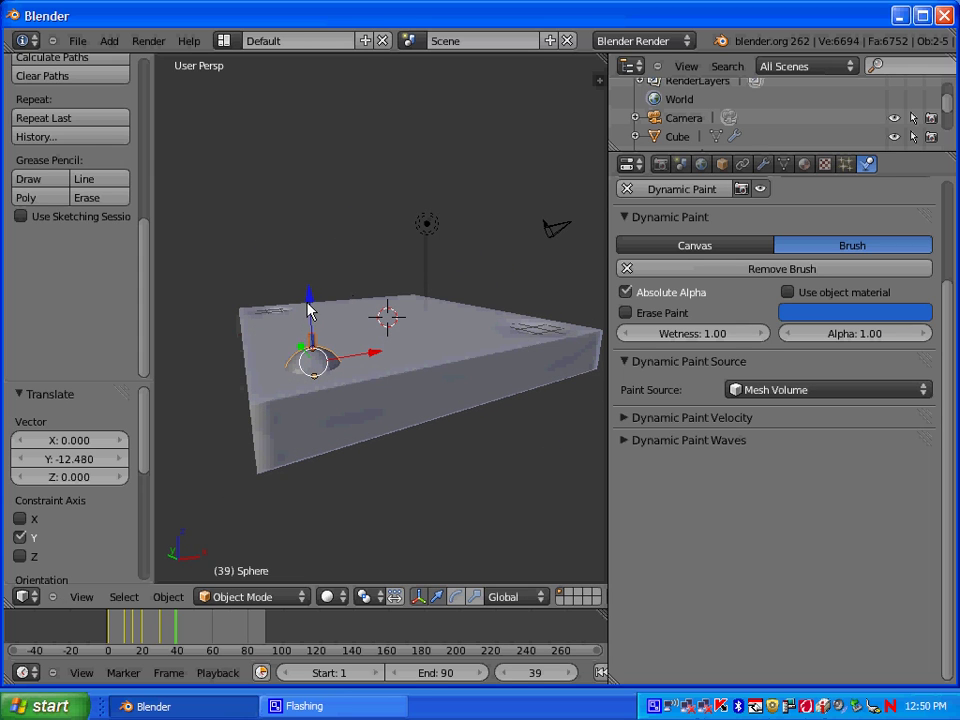
left_click_drag(309, 305, 309, 279)
middle_click_drag(309, 279, 369, 372)
key("i")
left_click(369, 372)
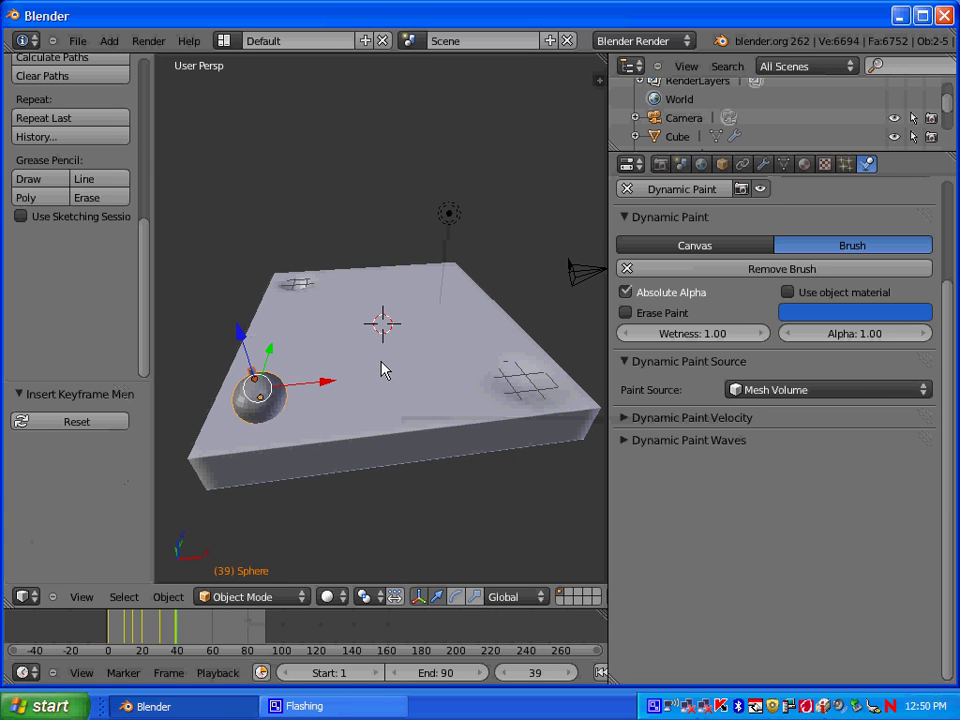
At frame 50, move the sphere about 11.27 units along X and to the +Y corner, lower it about 0.47 along Z, and keyframe its location
middle_click_drag(381, 367, 343, 561)
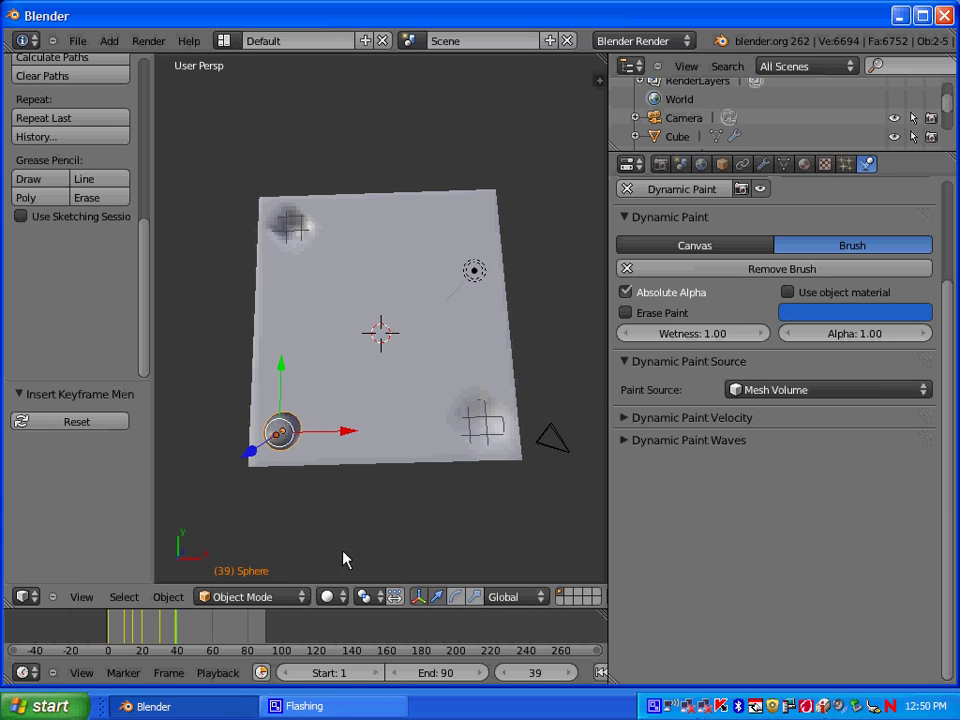
left_click(194, 639)
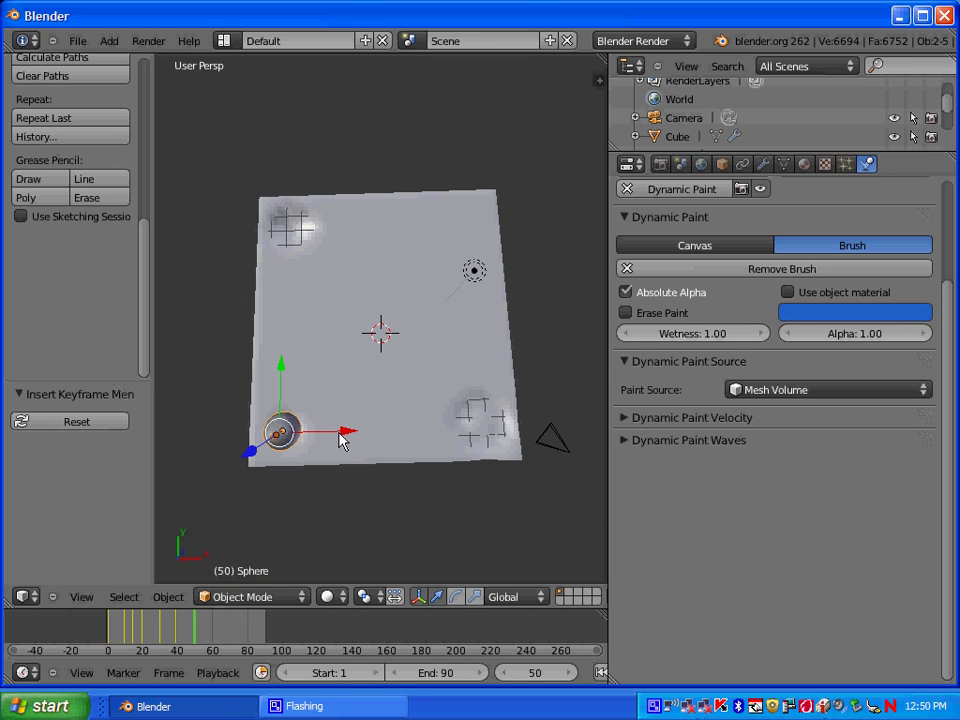
left_click_drag(343, 440, 538, 439)
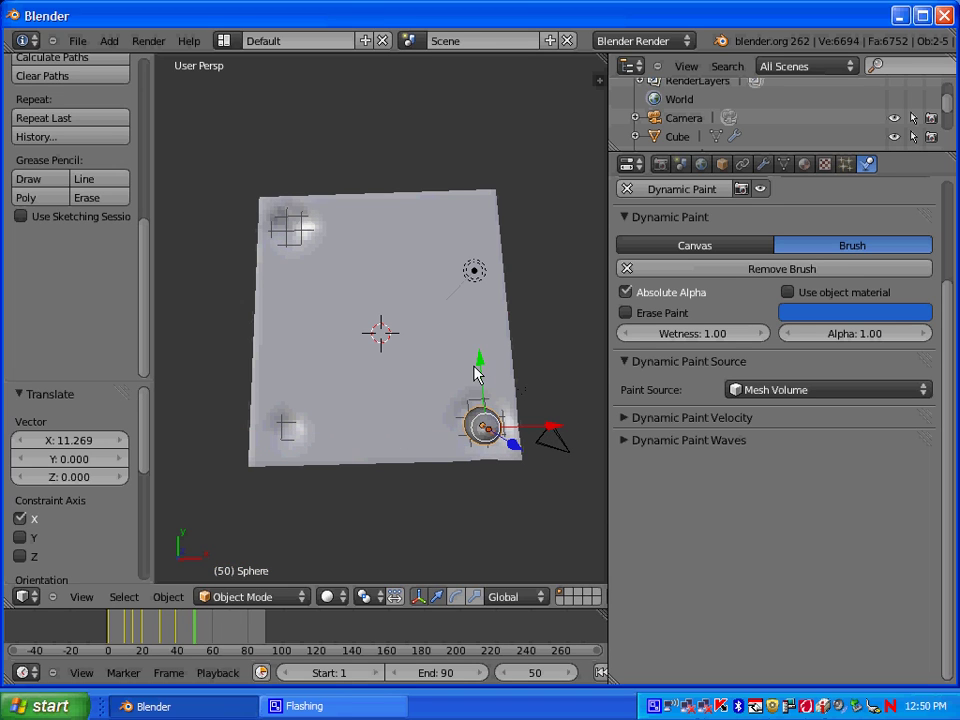
left_click_drag(476, 374, 478, 174)
middle_click_drag(463, 302, 465, 189)
left_click_drag(465, 189, 463, 196)
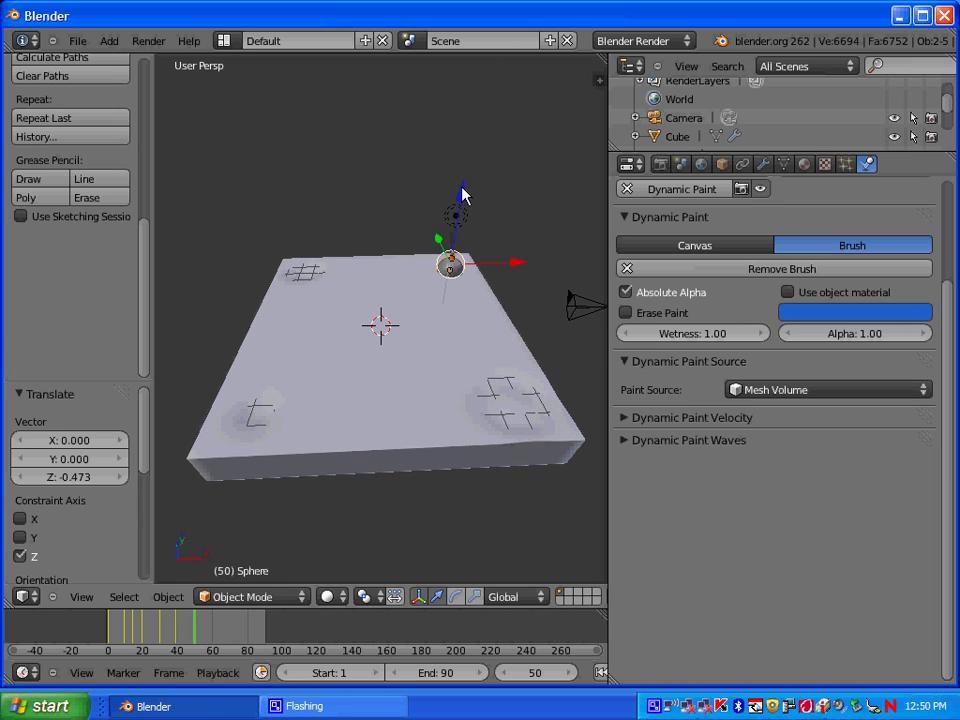
key("i")
left_click(459, 200)
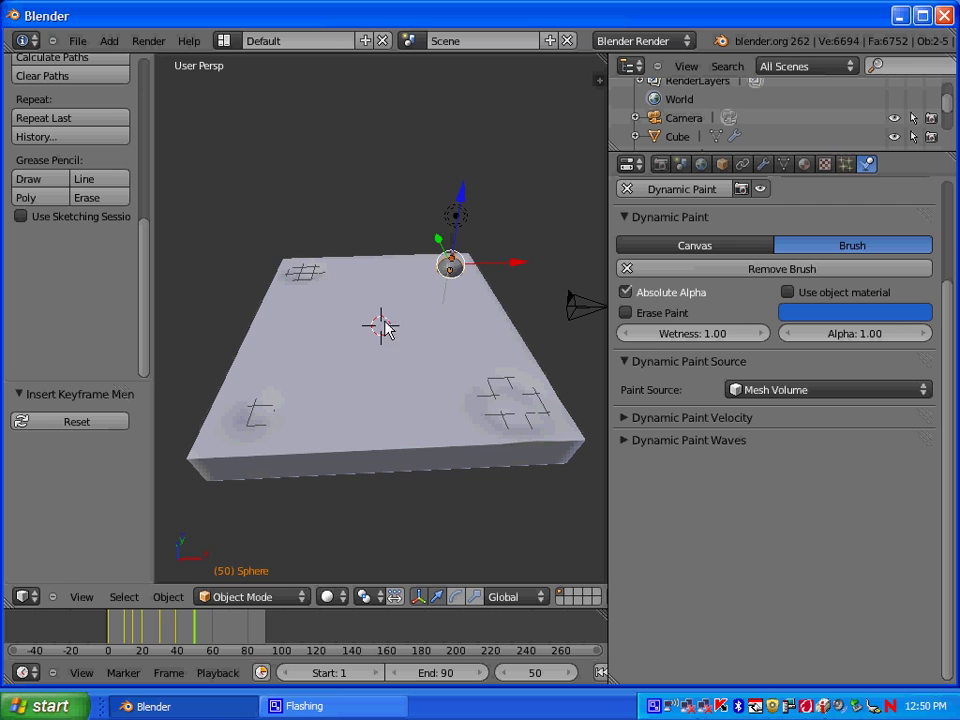
At frame 59, move the sphere to the middle of the slab's -Y side, raise it about 0.33 units along Z, and keyframe its location
middle_click_drag(368, 383, 366, 430)
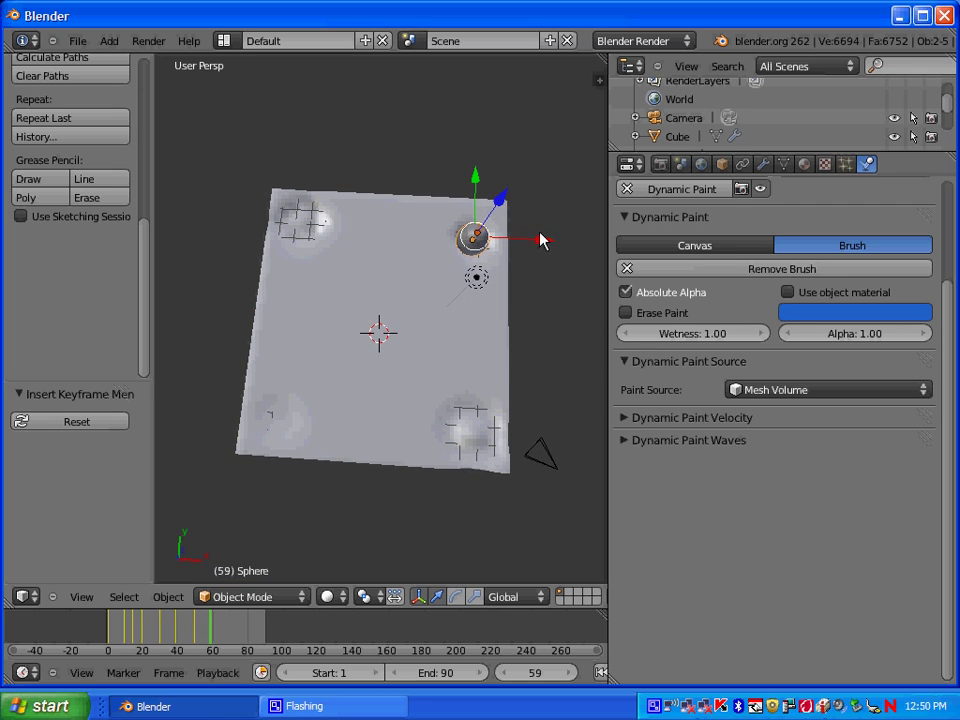
left_click_drag(538, 247, 432, 237)
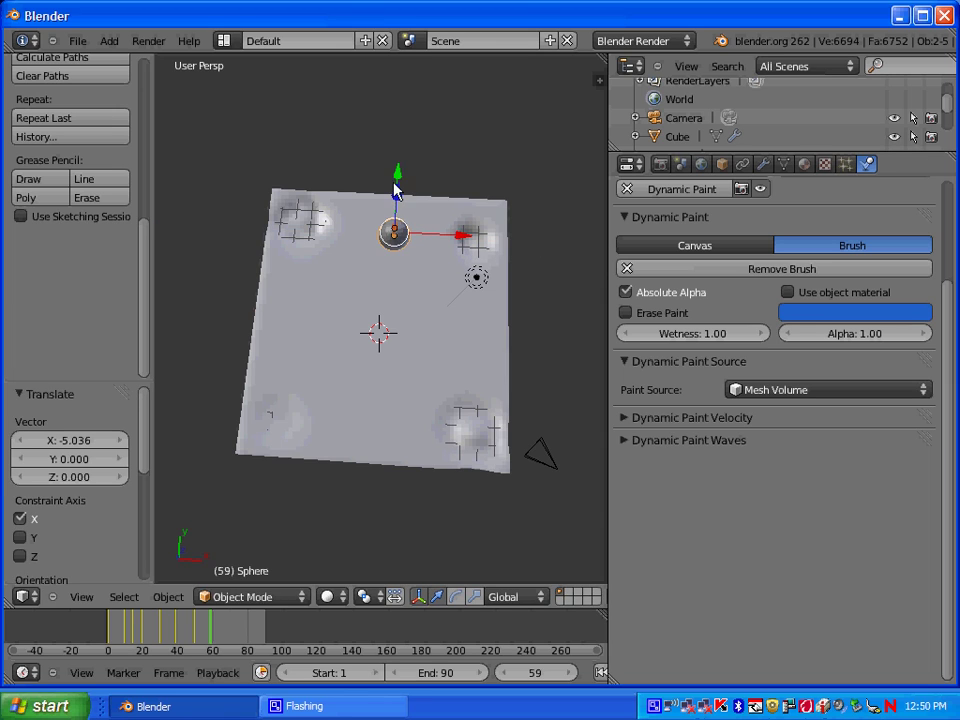
left_click_drag(396, 188, 388, 375)
left_click_drag(437, 440, 425, 439)
middle_click_drag(425, 439, 413, 302)
left_click_drag(371, 292, 367, 281)
key("i")
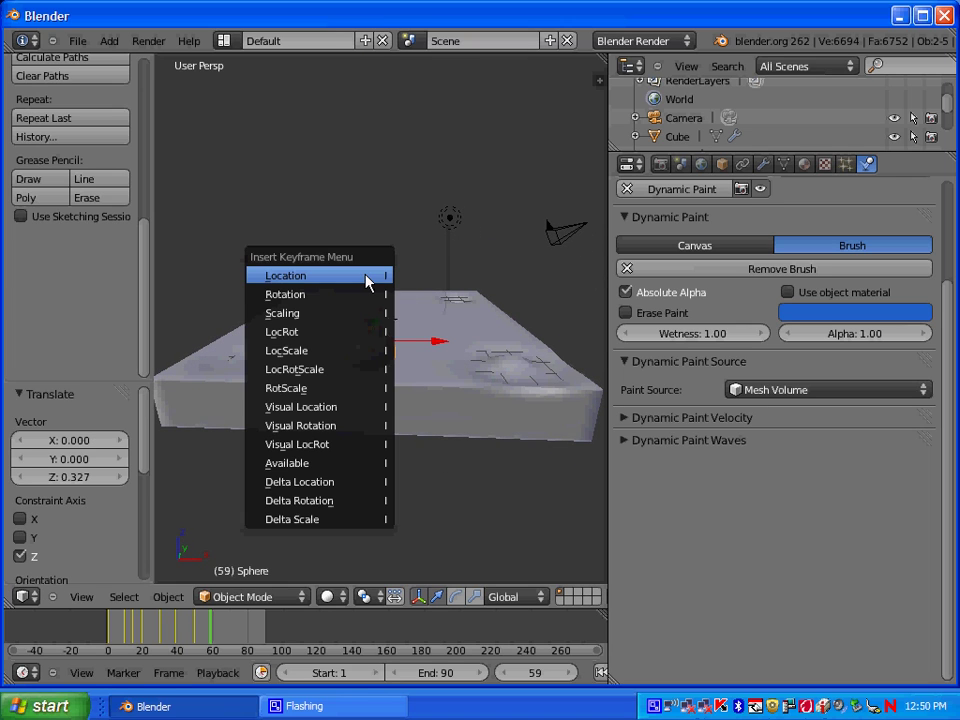
left_click(368, 283)
At frame 70, move the sphere about 12.2 units along Y, lower it about 0.59 along Z, and keyframe its location
left_click_drag(232, 640, 228, 637)
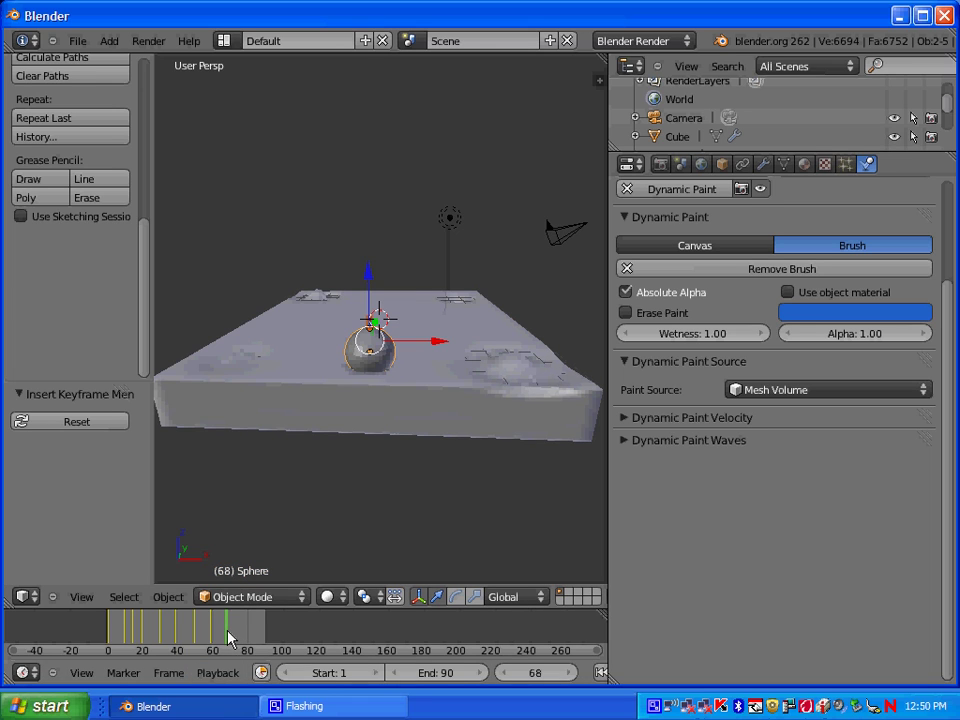
left_click(566, 674)
middle_click_drag(405, 206, 365, 410)
left_click_drag(382, 375, 381, 181)
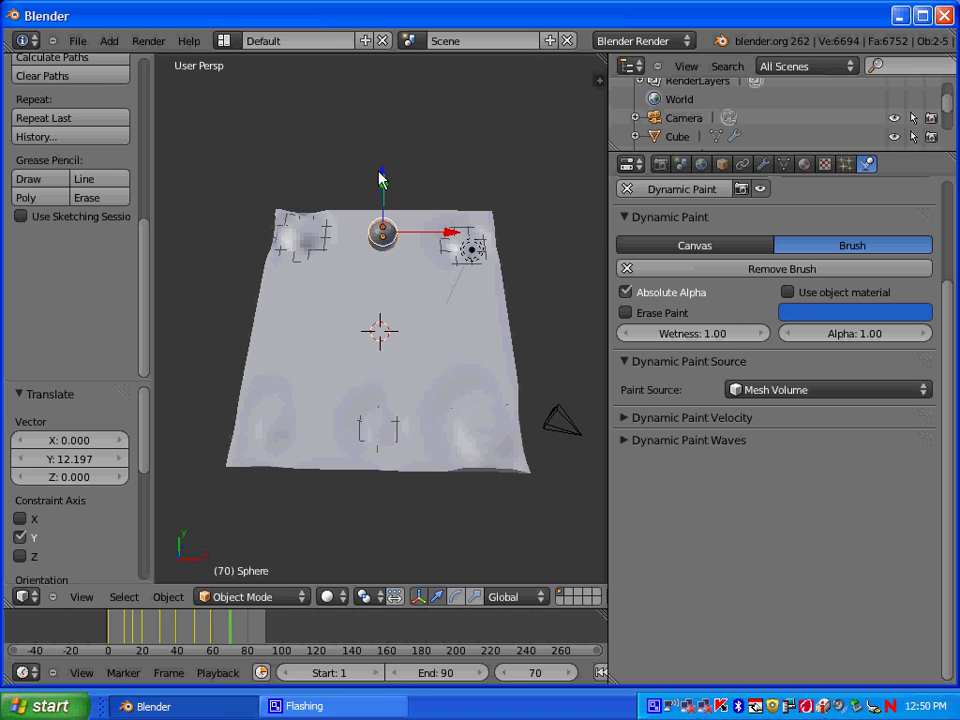
middle_click_drag(396, 281, 396, 187)
left_click_drag(385, 185, 388, 199)
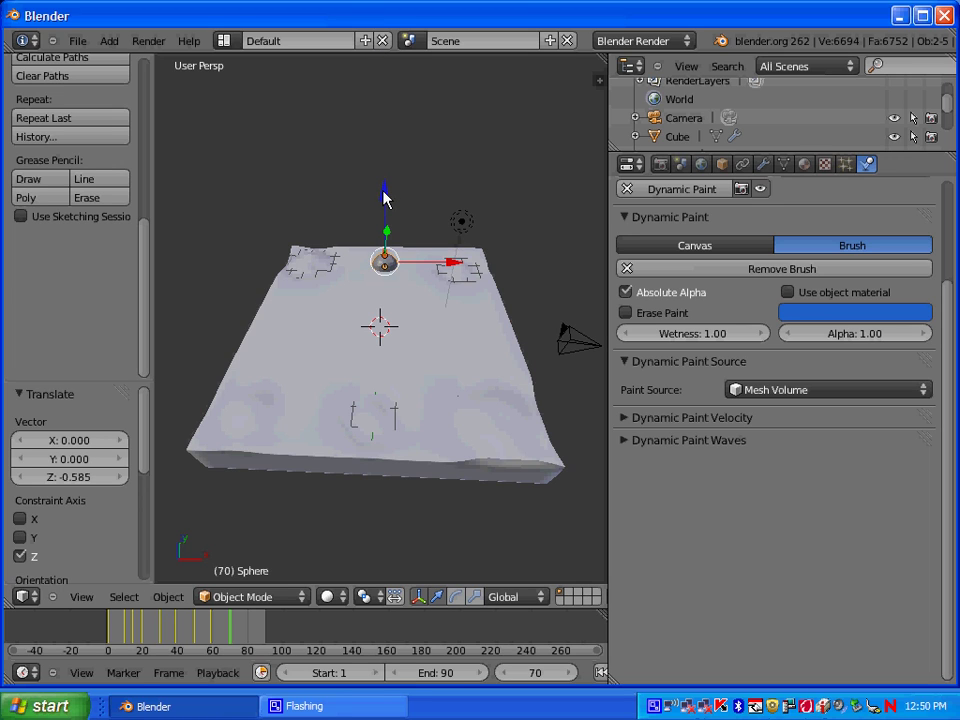
key("i")
left_click(385, 197)
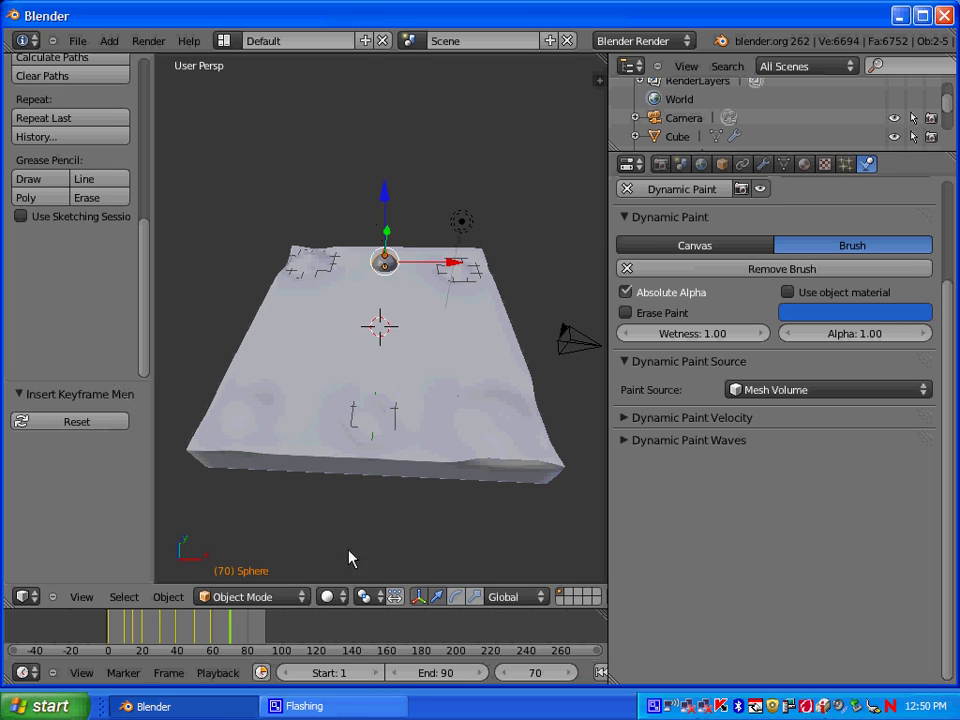
At frame 80, move the sphere along negative Y to the centre of the slab and keyframe its location
left_click(245, 645)
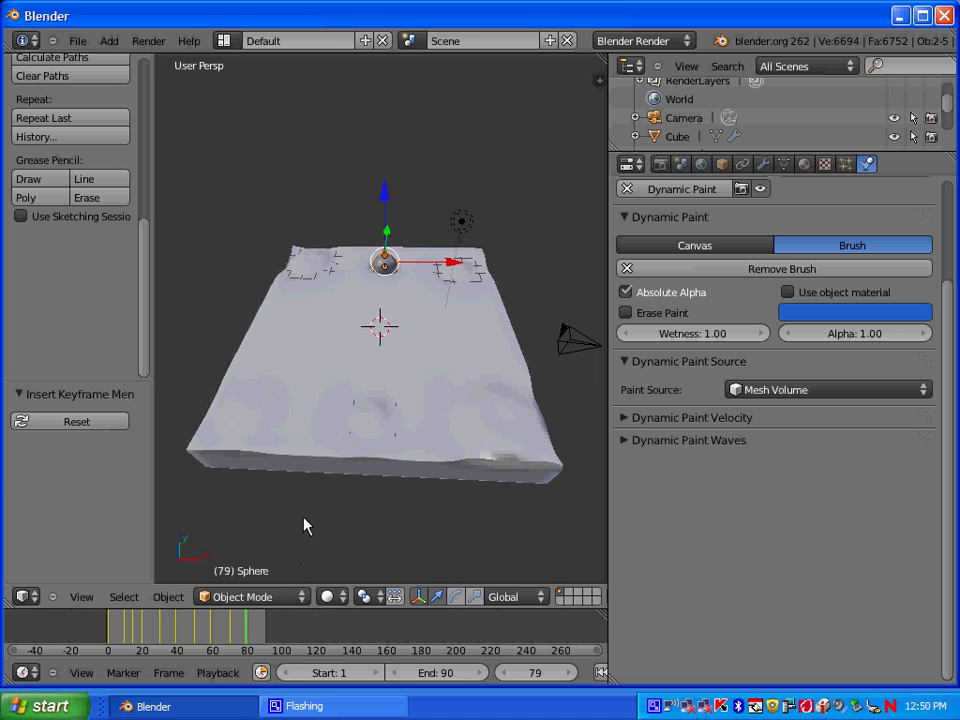
left_click(574, 673)
mouse_move(429, 178)
middle_mouse_down()
mouse_move(354, 296)
mouse_move(364, 360)
mouse_move(390, 178)
middle_mouse_up()
left_click_drag(379, 185, 380, 184)
scroll(395, 198, "up", 2)
middle_click_drag(403, 150, 434, 255)
left_click_drag(480, 176, 383, 423)
middle_click_drag(383, 423, 410, 363)
key("i")
left_click(405, 350)
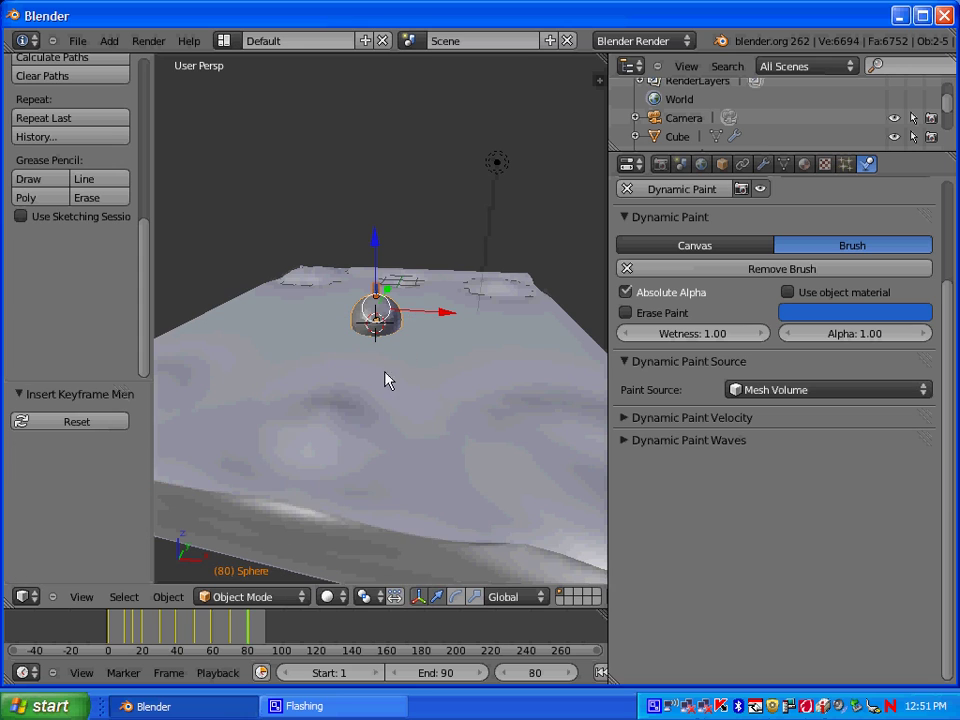
At frame 90, move the sphere about 4.34 units along negative Y, lower it slightly along Z, and keyframe its location
middle_click_drag(322, 408, 311, 589)
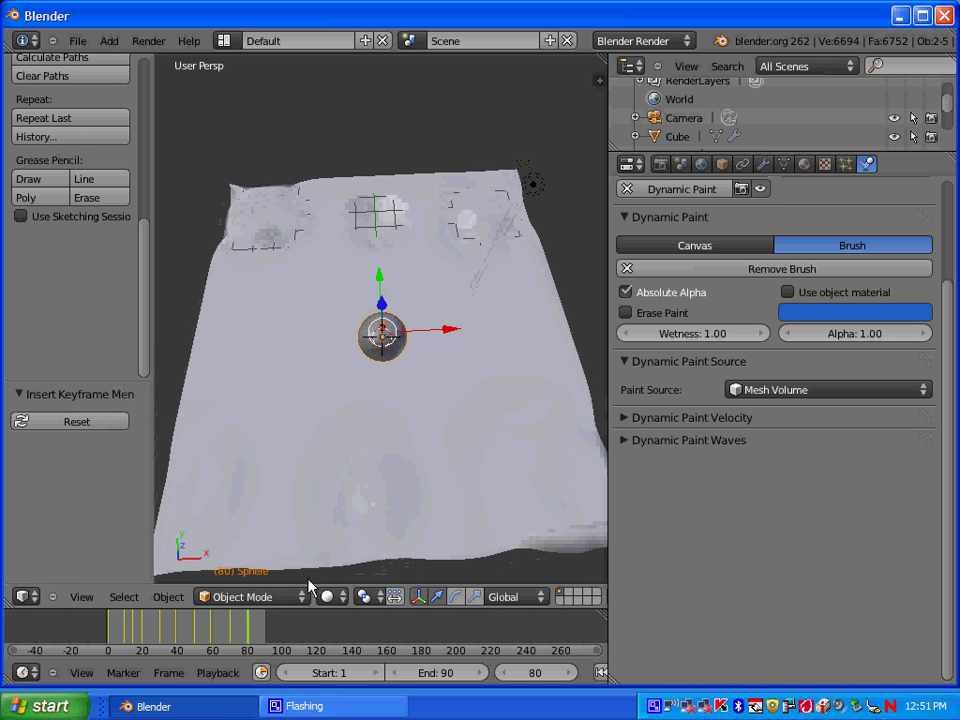
left_click(265, 640)
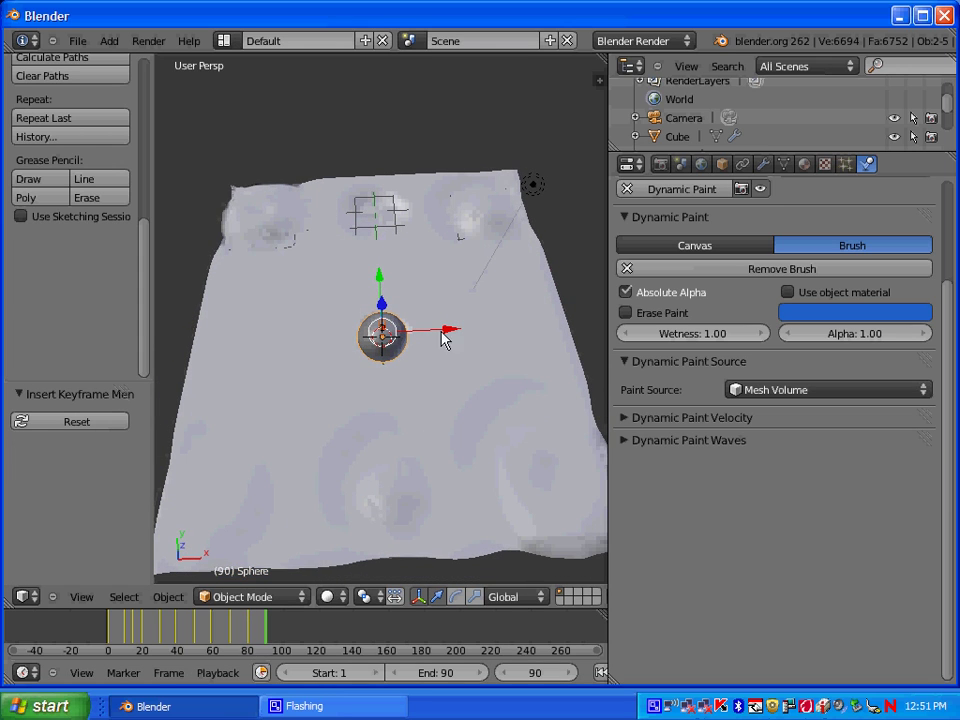
left_click_drag(381, 286, 389, 404)
middle_click_drag(389, 404, 389, 317)
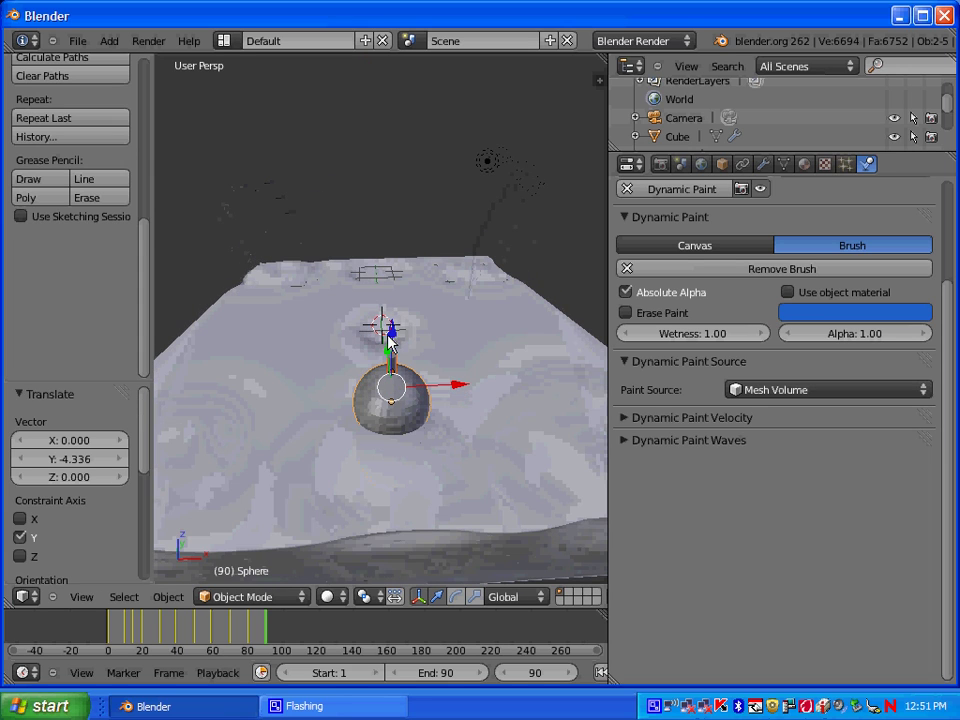
left_click_drag(391, 338, 395, 353)
key("i")
left_click(285, 354)
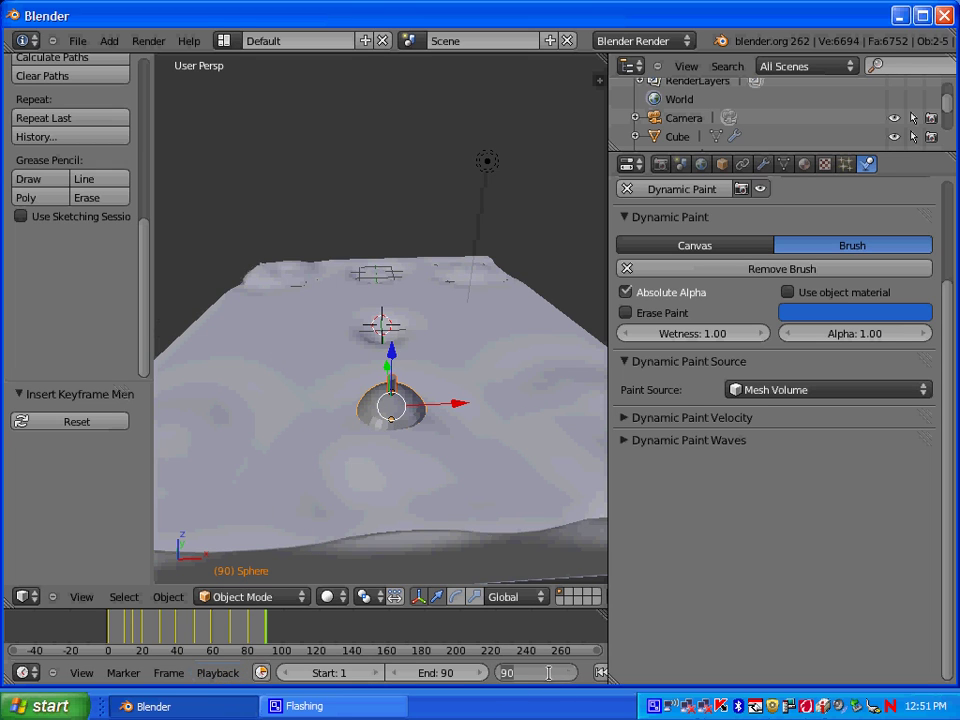
Return to frame 0, play the animation, and examine the waves around the moving sphere from several angles and distances
key("Return")
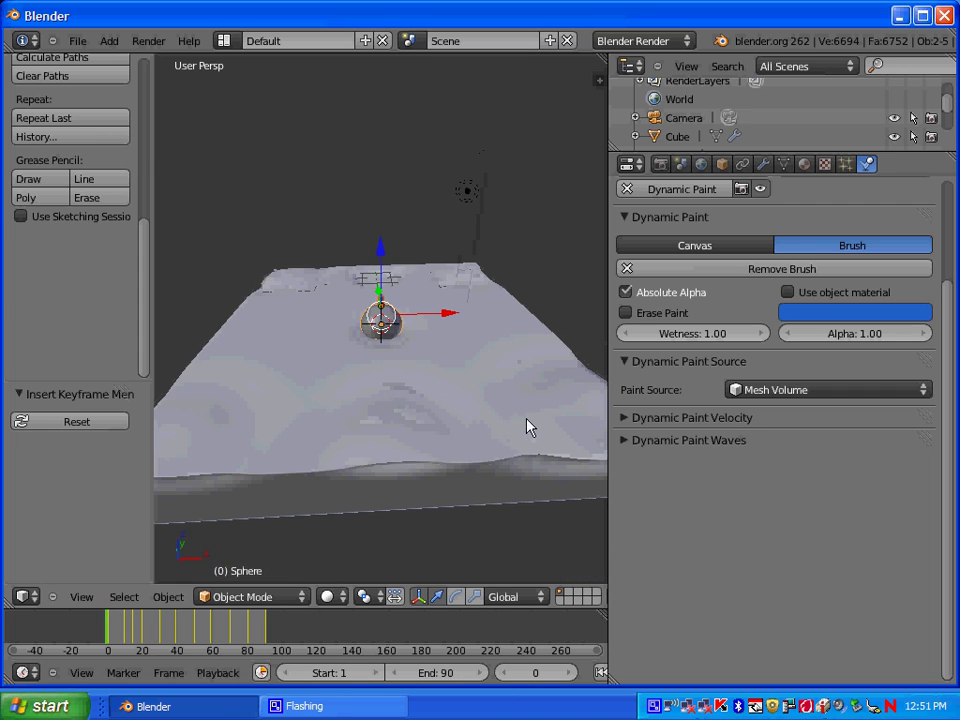
middle_click_drag(521, 426, 409, 506)
scroll(409, 506, "down", 3)
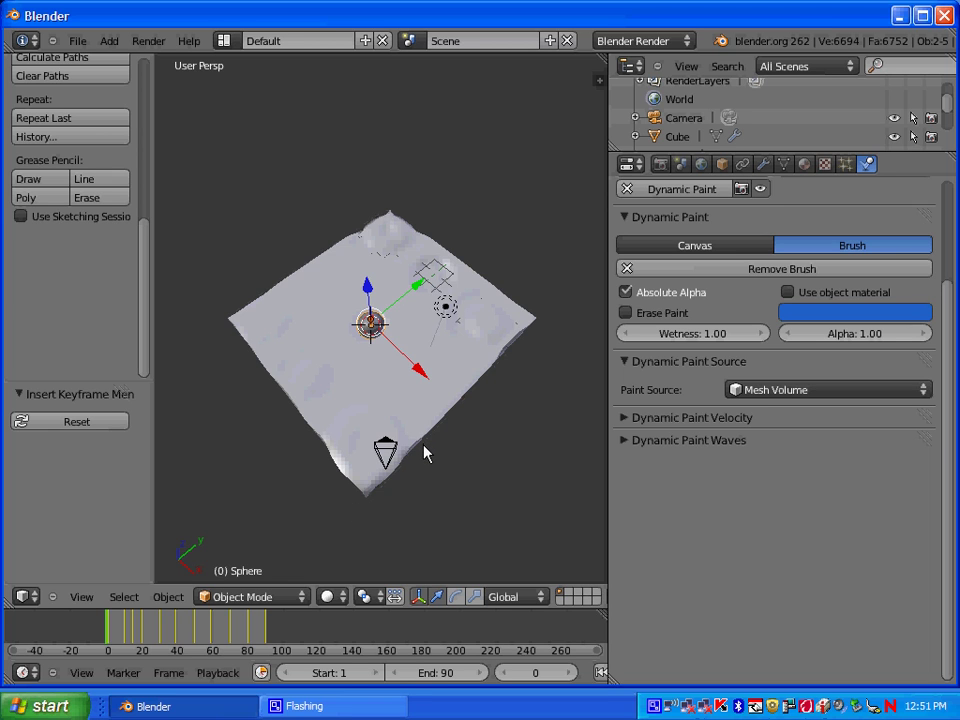
key("alt+a")
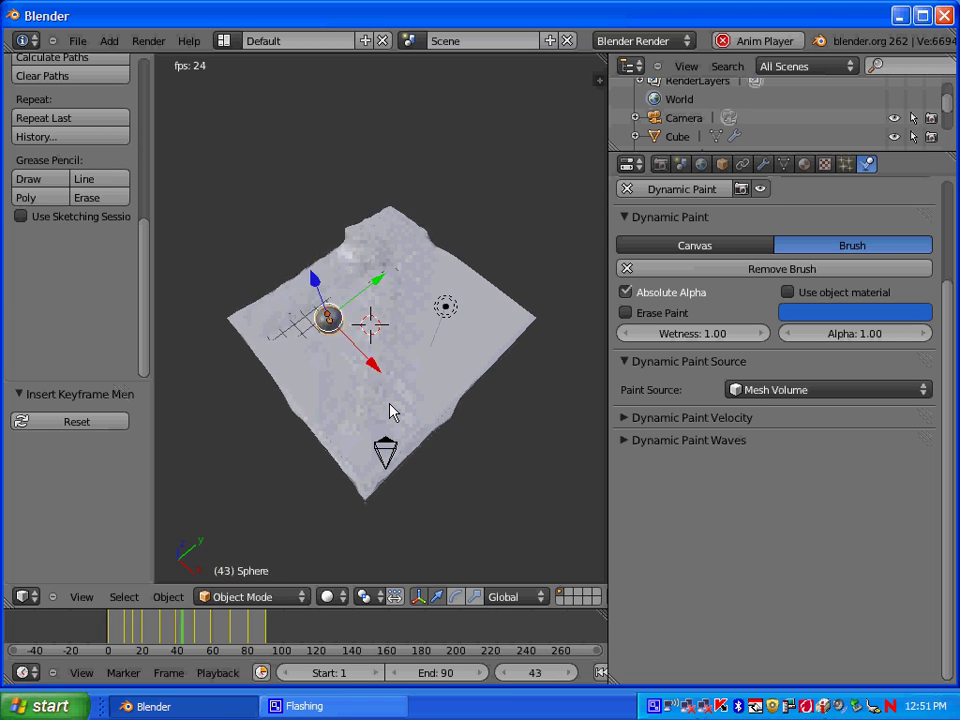
mouse_move(392, 407)
middle_mouse_down()
mouse_move(418, 465)
mouse_move(460, 418)
mouse_move(465, 392)
middle_mouse_up()
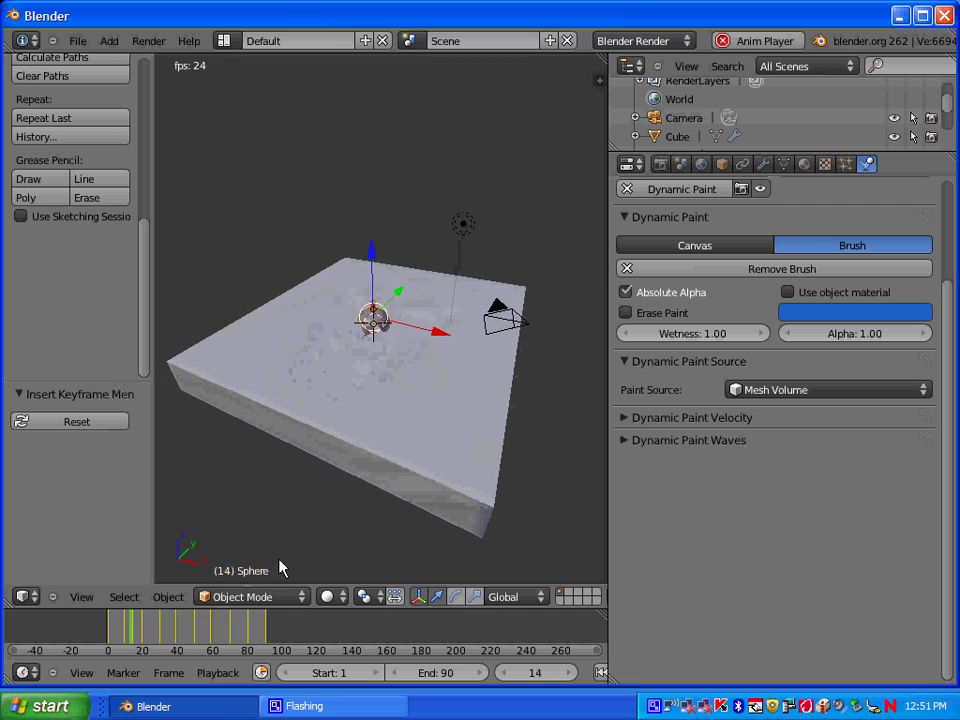
mouse_move(403, 493)
middle_mouse_down()
mouse_move(285, 450)
mouse_move(212, 476)
mouse_move(343, 392)
mouse_move(364, 396)
mouse_move(291, 444)
middle_mouse_up()
scroll(288, 444, "up", 3)
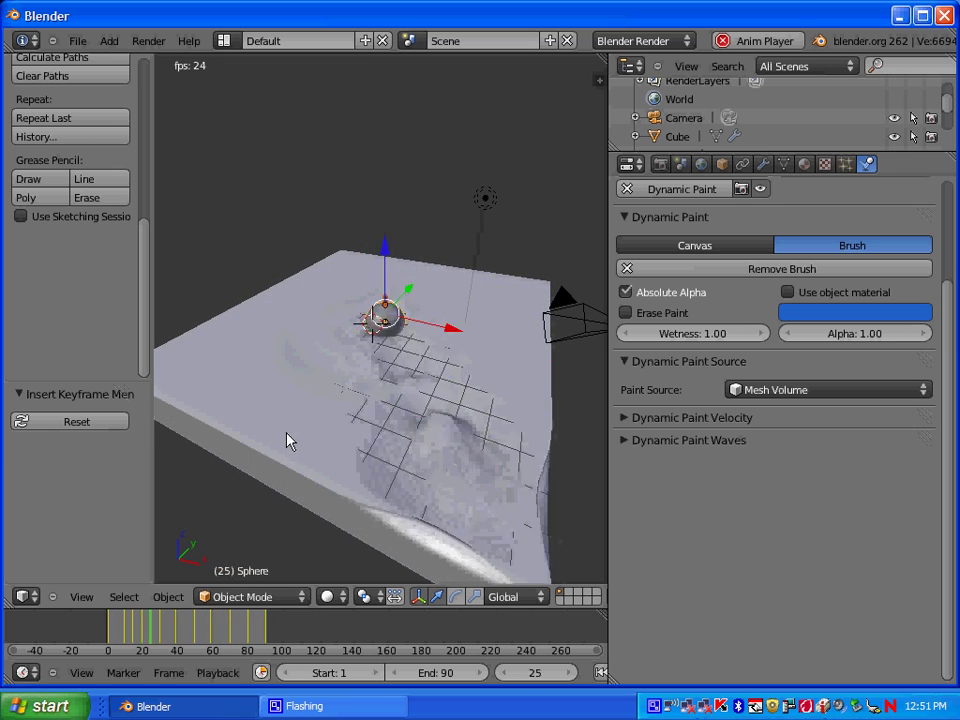
mouse_move(287, 440)
middle_mouse_down()
mouse_move(221, 450)
mouse_move(441, 411)
mouse_move(320, 453)
mouse_move(388, 396)
mouse_move(424, 313)
middle_mouse_up()
scroll(446, 401, "down", 3)
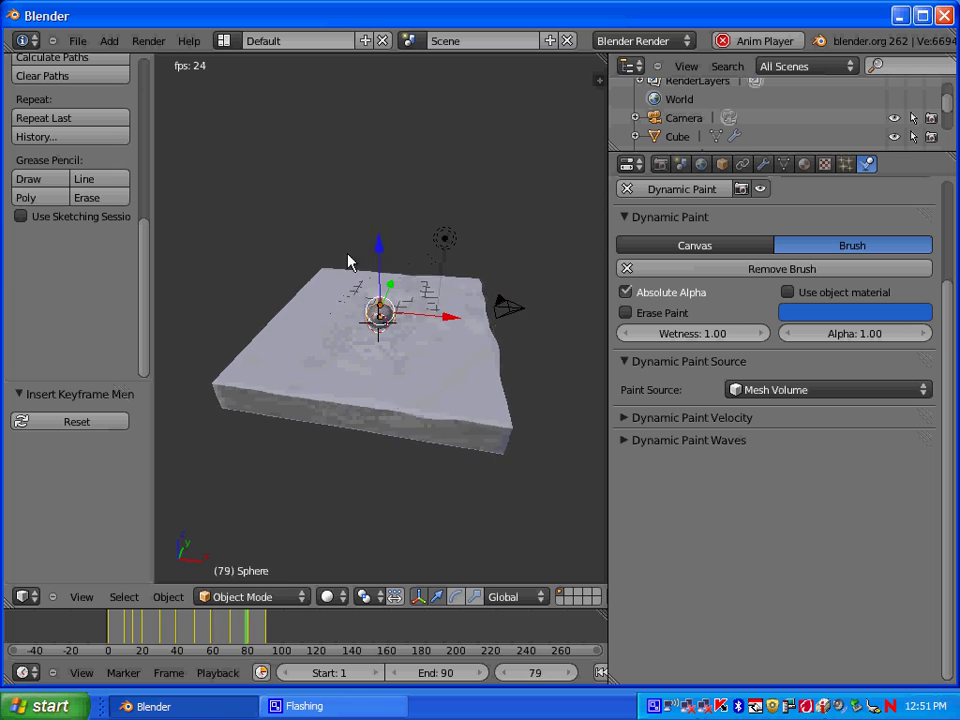
Start saving the project as a new file and browse to the folder E:\506 Backup\_Period 2
left_click(78, 41)
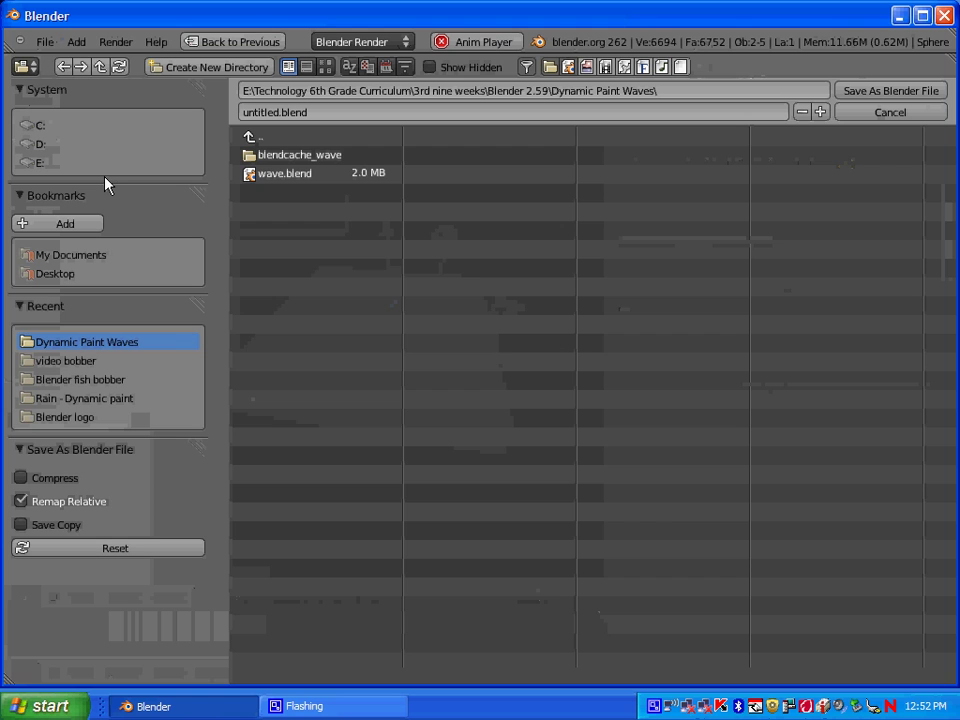
left_click(104, 178)
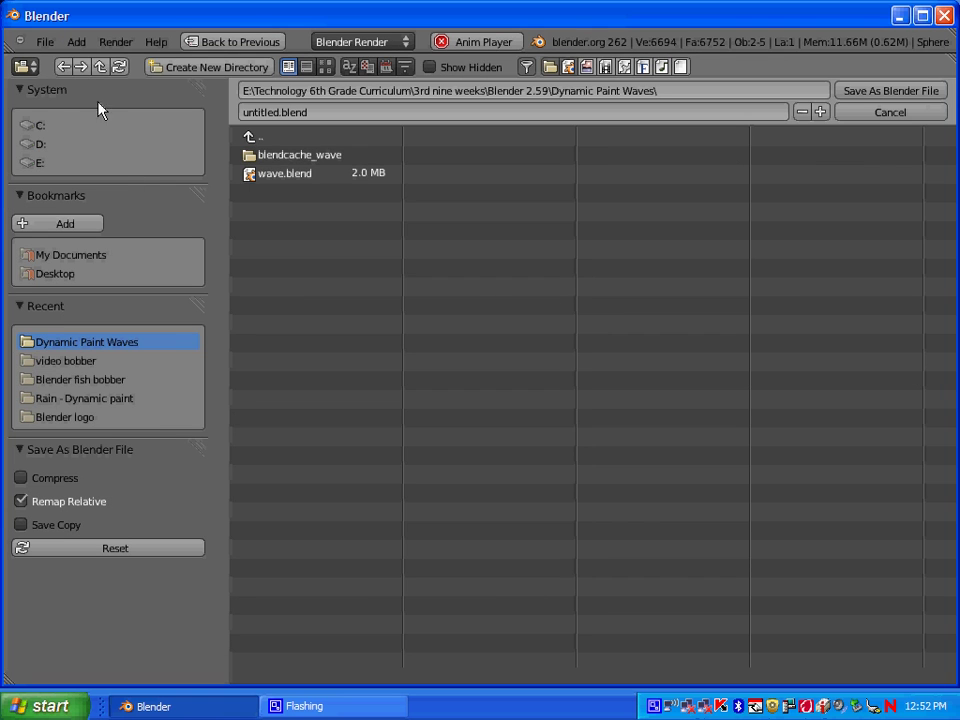
left_click(38, 162)
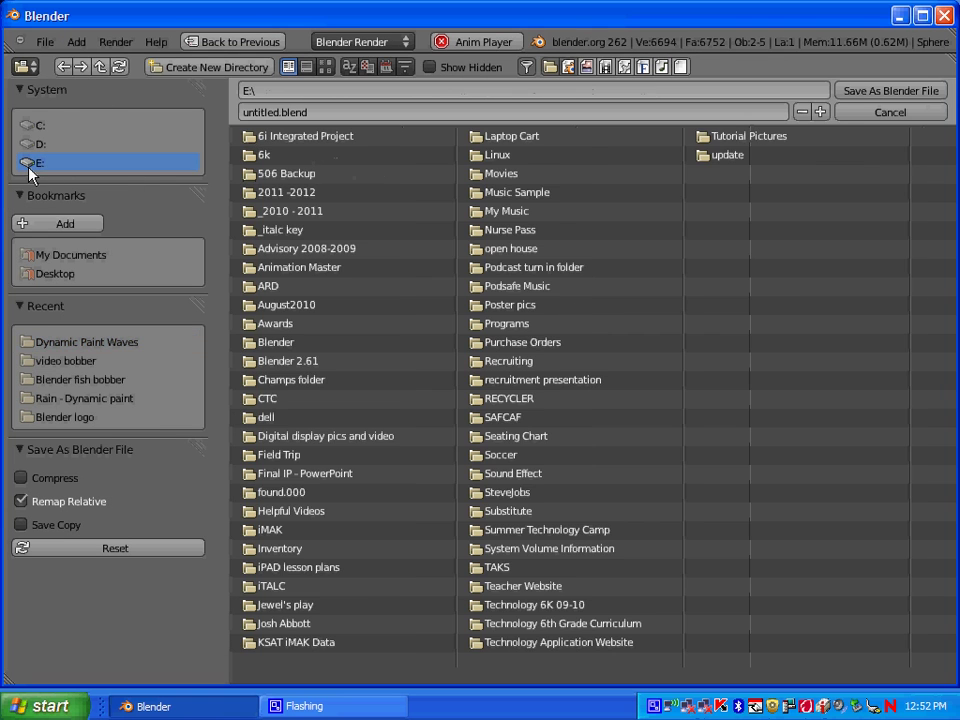
double_click(302, 178)
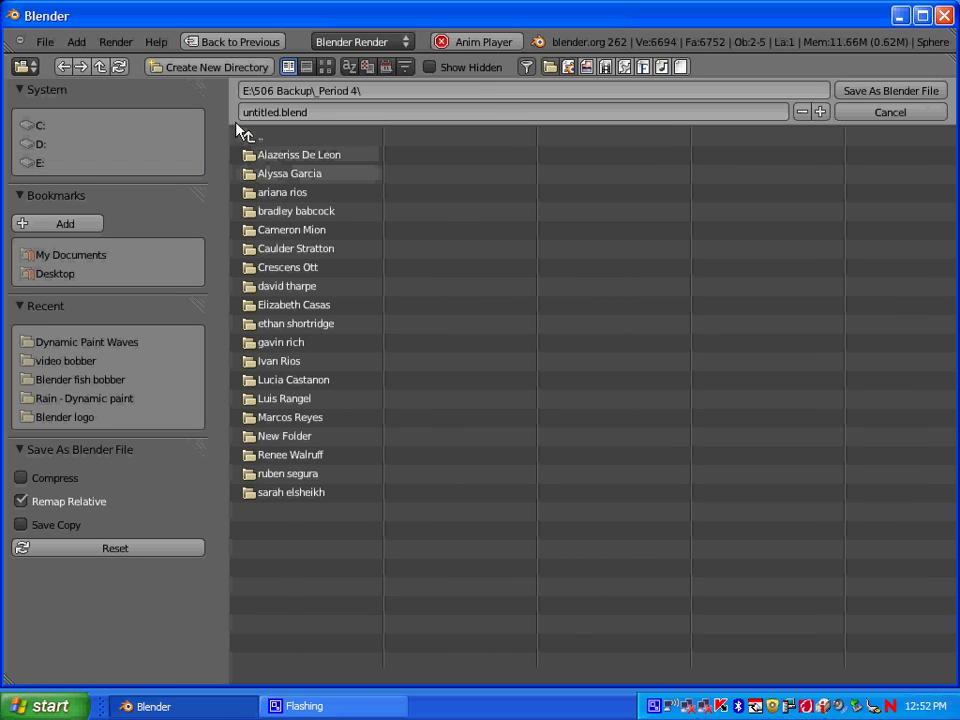
left_click(100, 66)
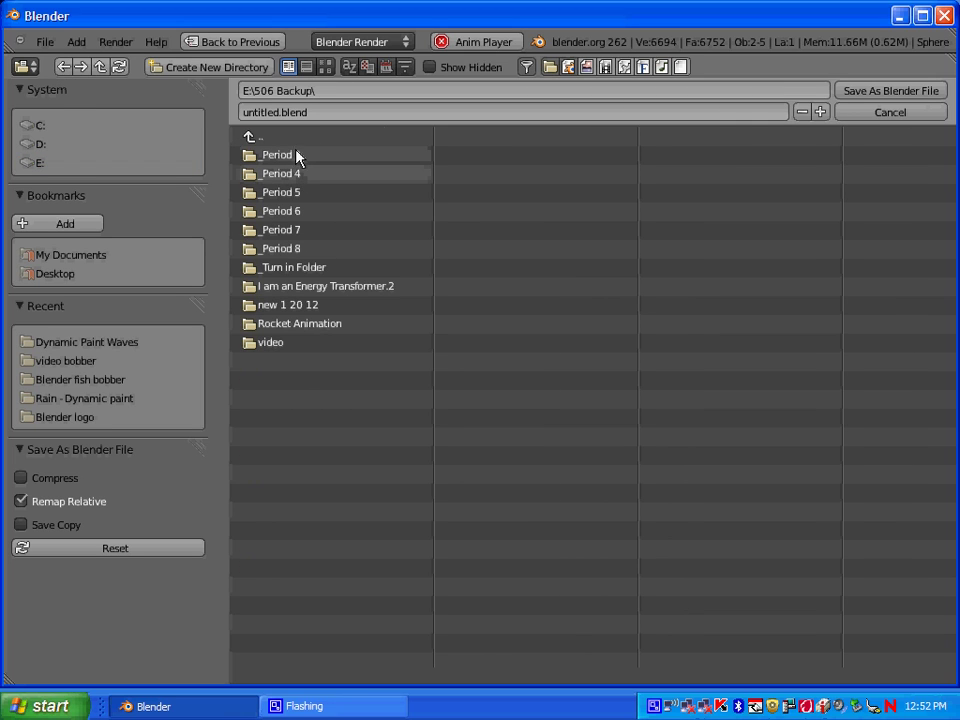
double_click(296, 155)
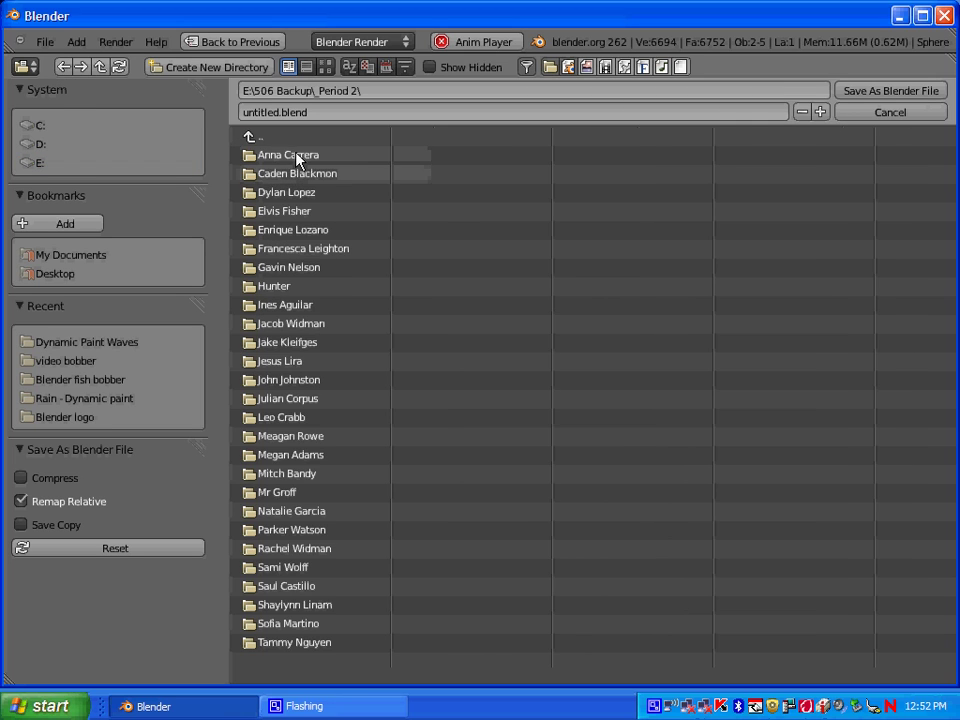
Save the project as wave.blend in the Blender folder inside the teacher's own named folder
double_click(289, 510)
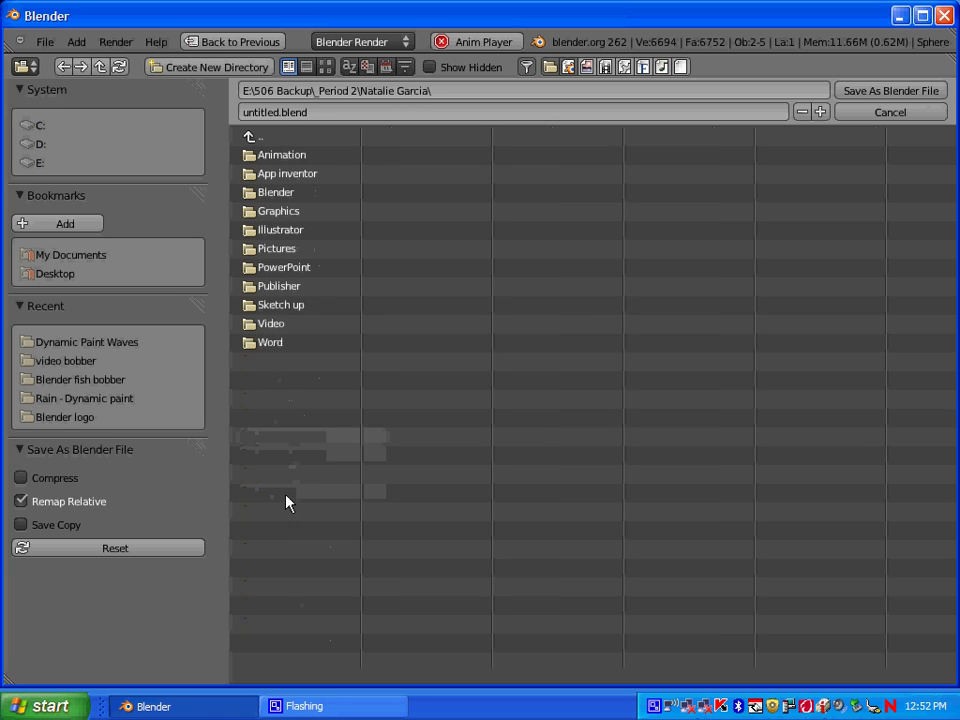
left_click(63, 67)
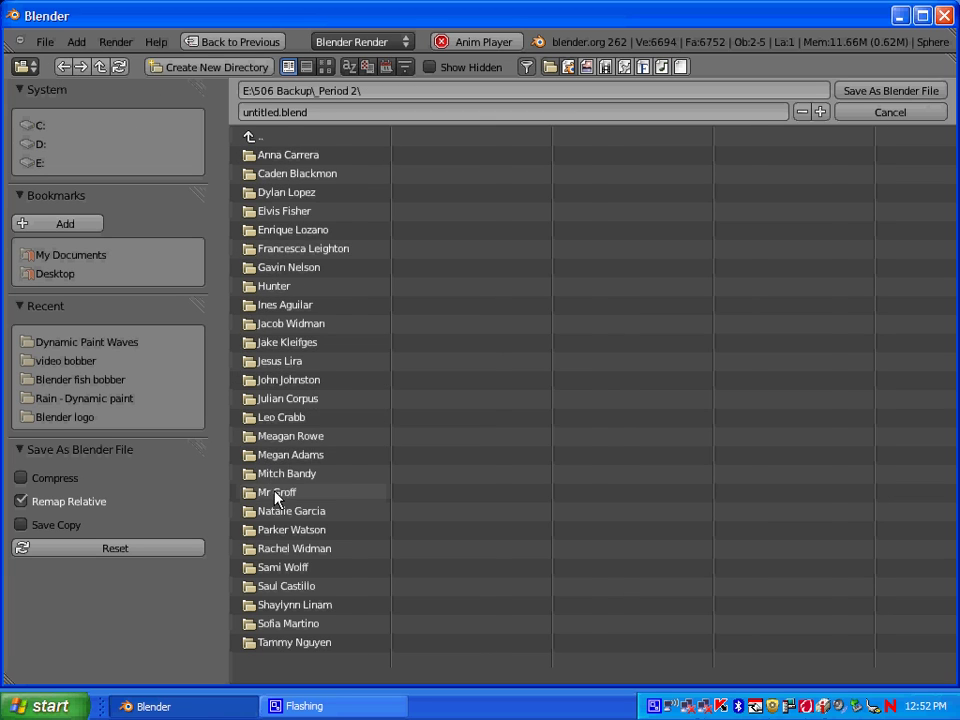
double_click(278, 492)
left_click(270, 175)
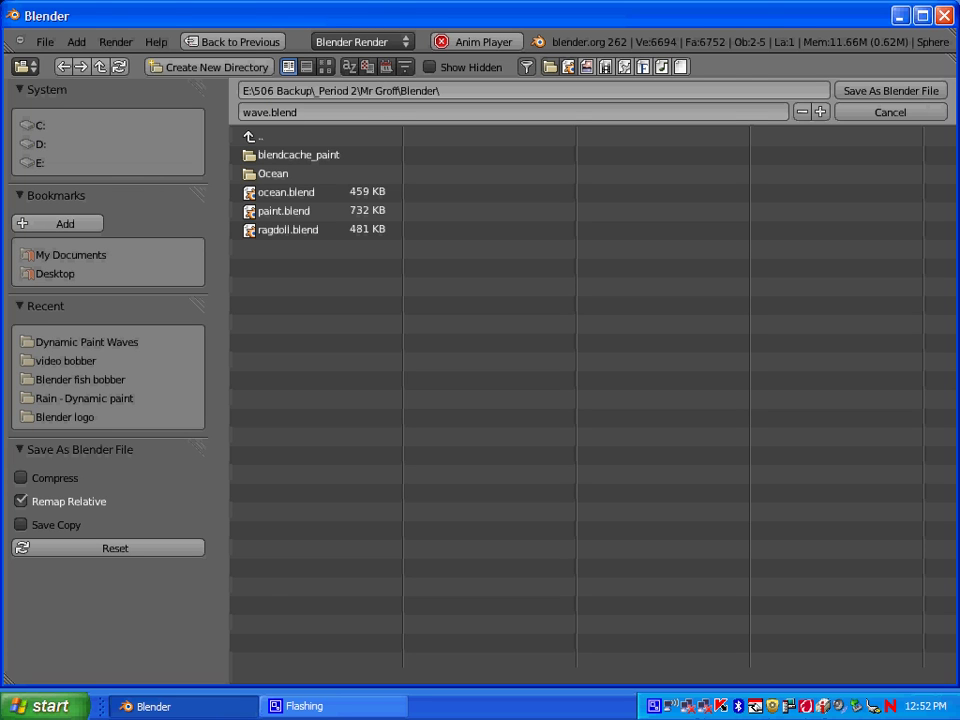
key("Return")
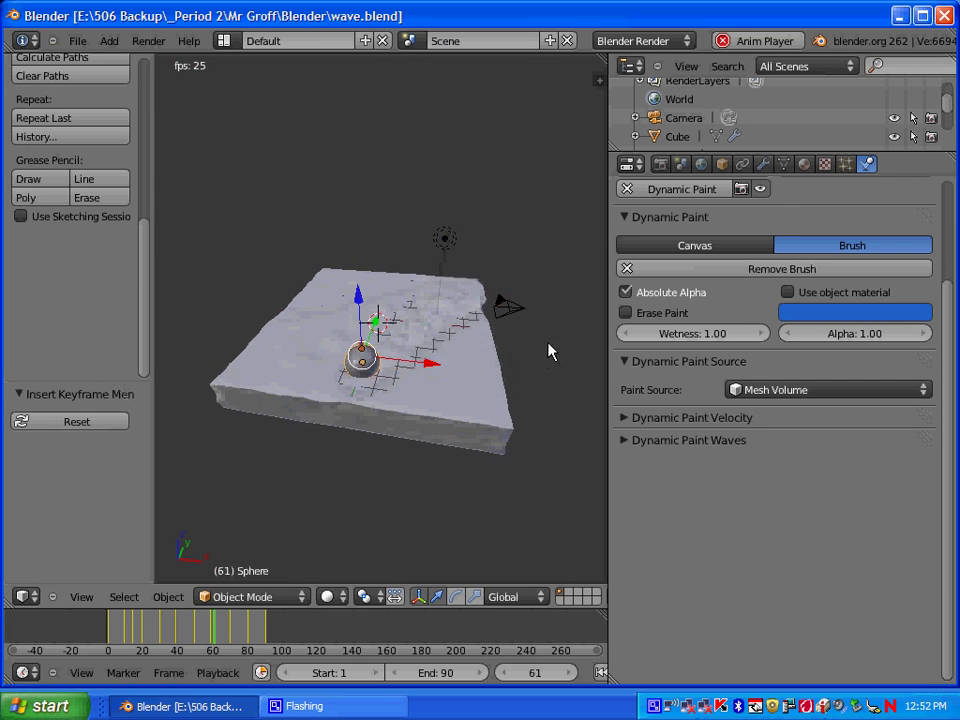